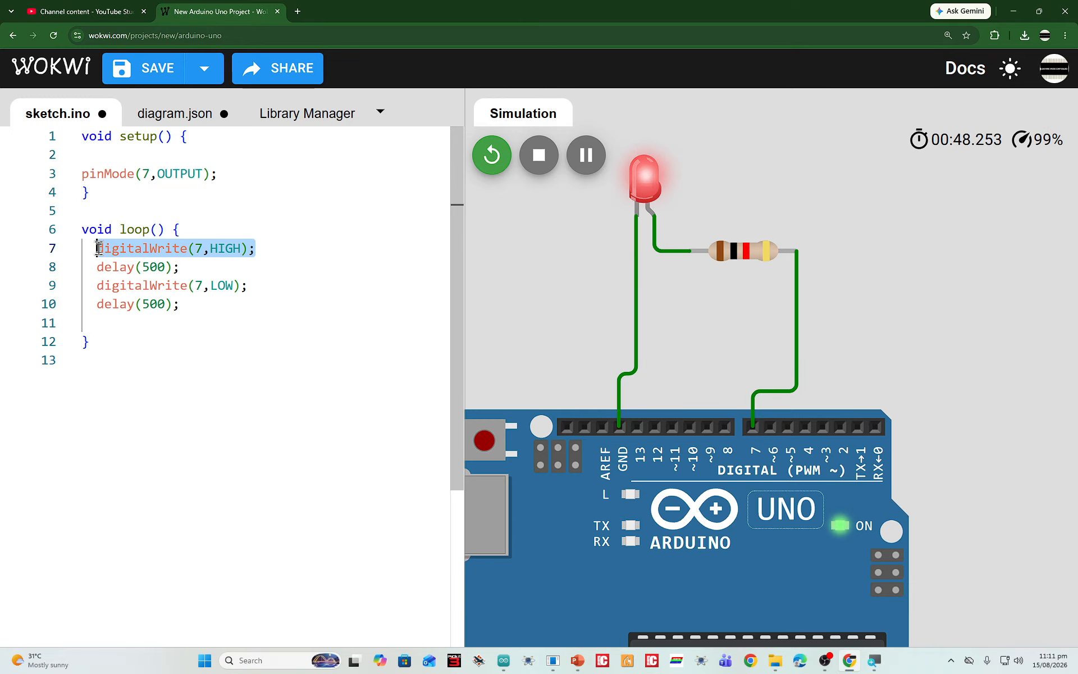
Review the digitalWrite and delay lines in the blink sketch's loop alongside the running LED circuit
{"action": "left_click", "coordinate": [166, 267]}
{"action": "left_click_drag", "start_coordinate": [255, 249], "coordinate": [103, 271]}
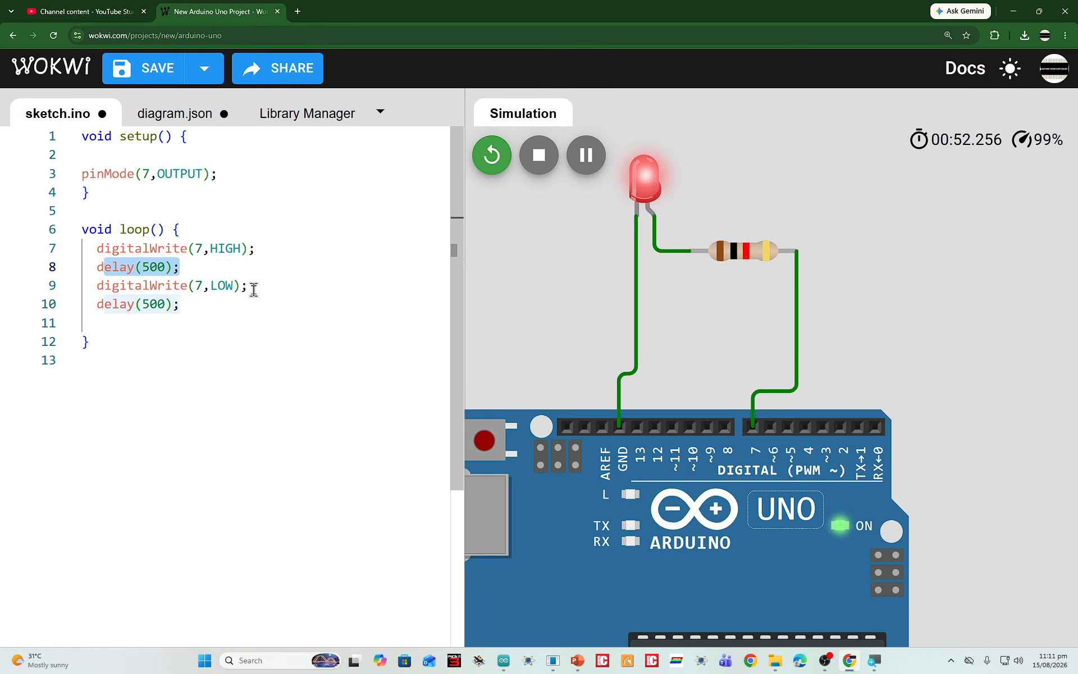
{"action": "left_click_drag", "start_coordinate": [250, 286], "coordinate": [90, 303]}
{"action": "scroll", "coordinate": [807, 337], "scroll_direction": "down", "scroll_amount": 3}
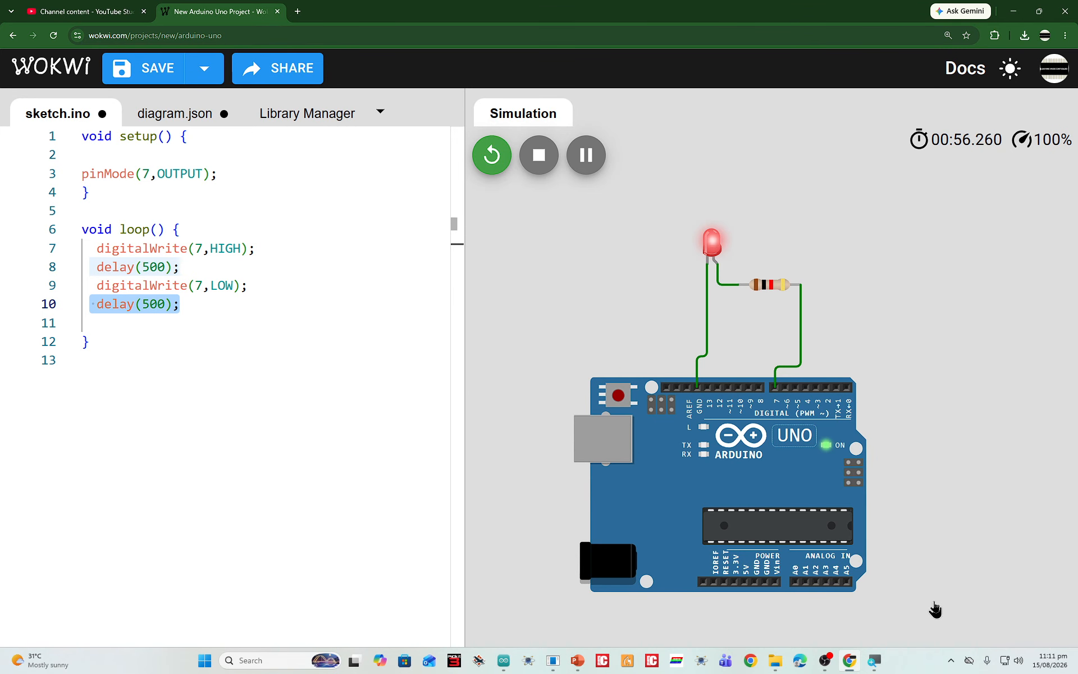
{"action": "left_click", "coordinate": [916, 663]}
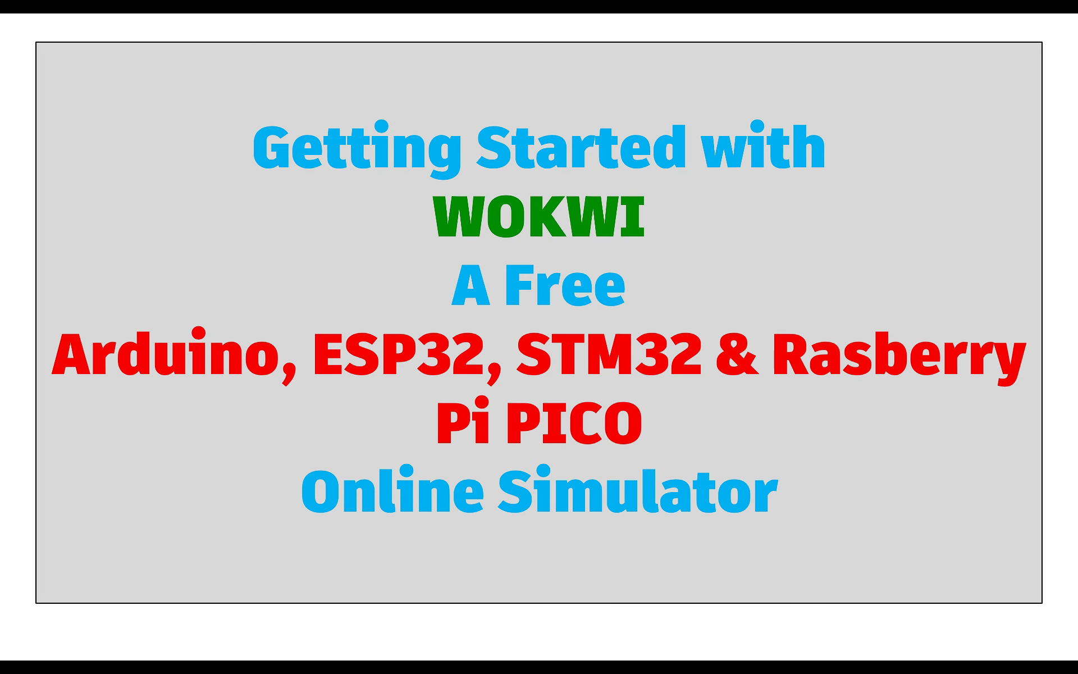
Switch from the slide show to Chrome and open the Wokwi website through a Google search for "wokwi arduino simulator"
{"action": "key", "text": "Escape"}
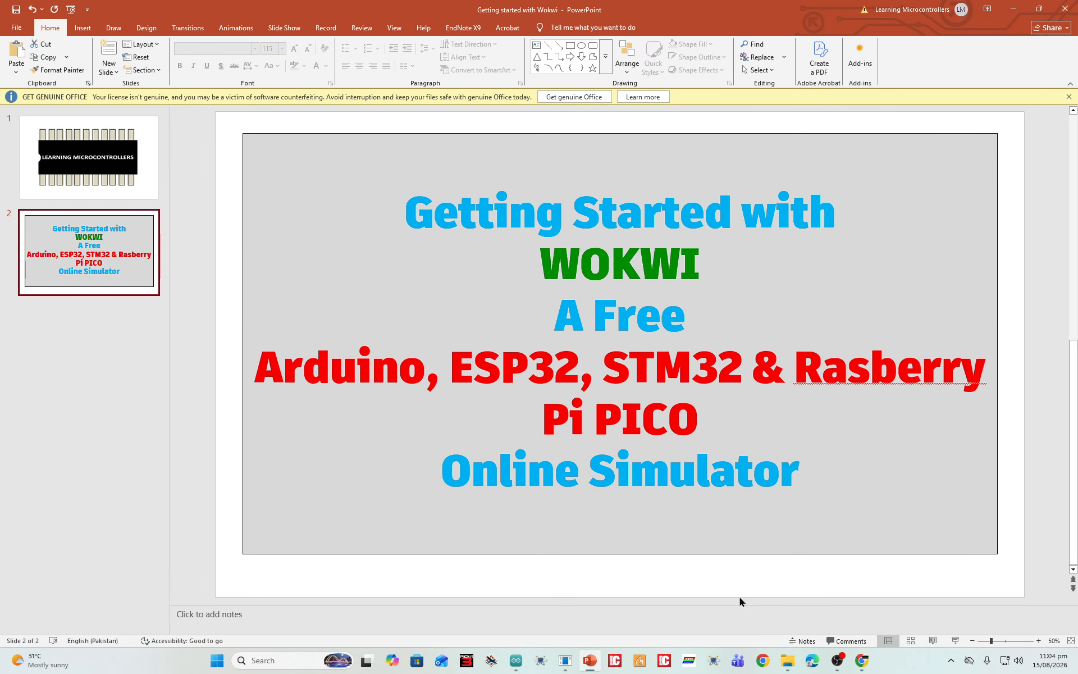
{"action": "left_click", "coordinate": [862, 661]}
{"action": "left_click", "coordinate": [522, 339]}
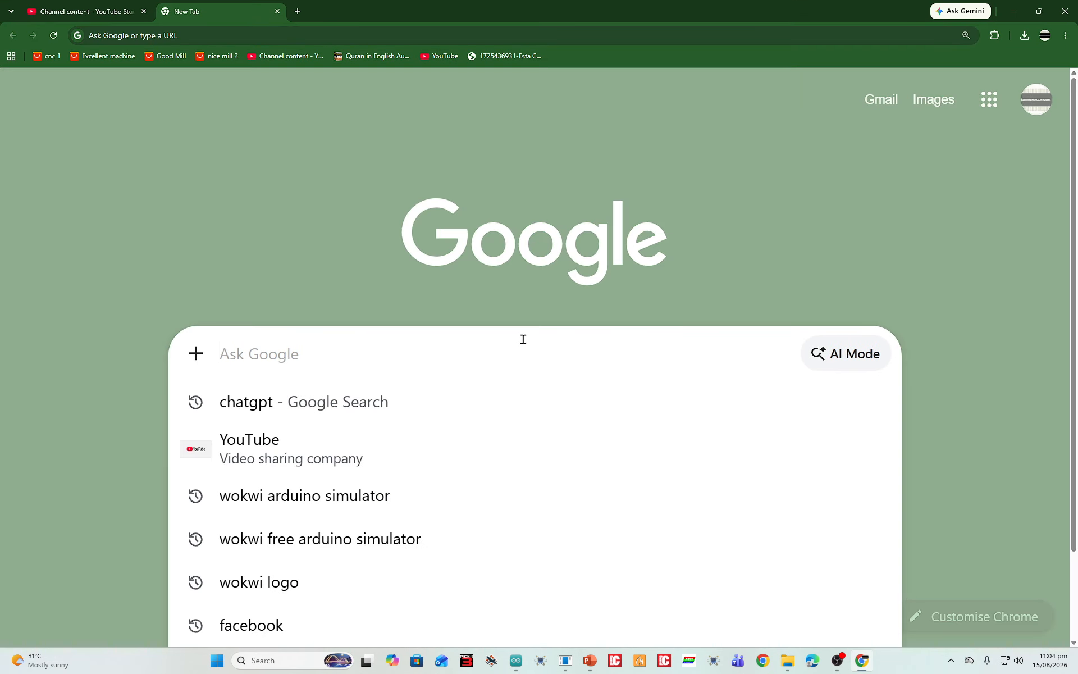
{"action": "type", "text": "WOKWI a"}
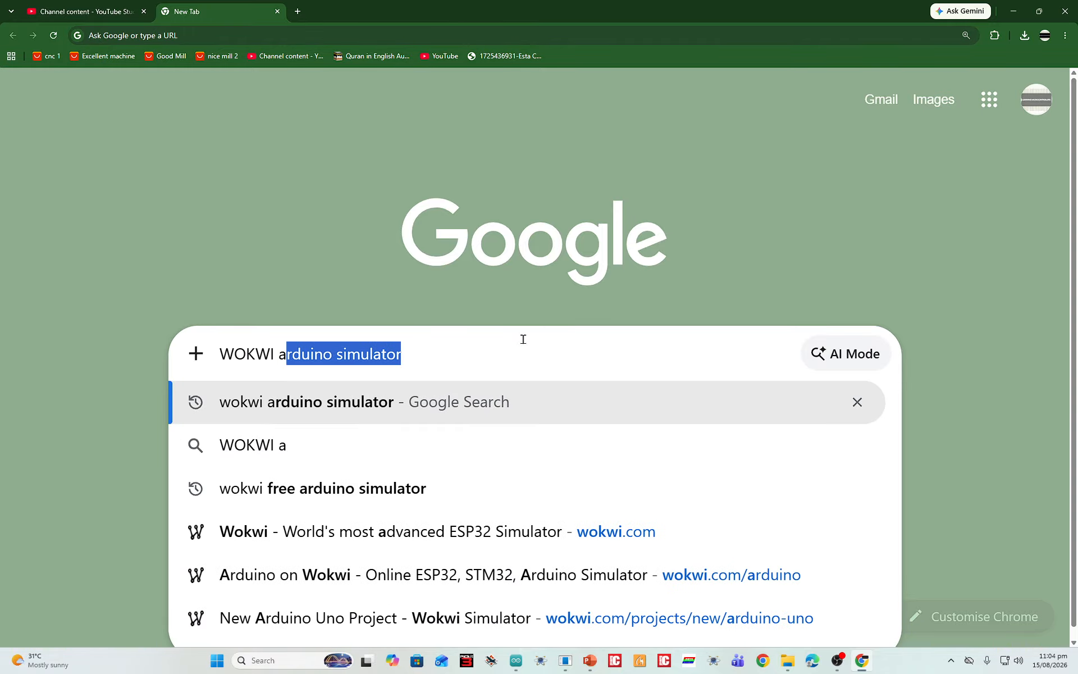
{"action": "type", "text": "rduino"}
{"action": "key", "text": "Return"}
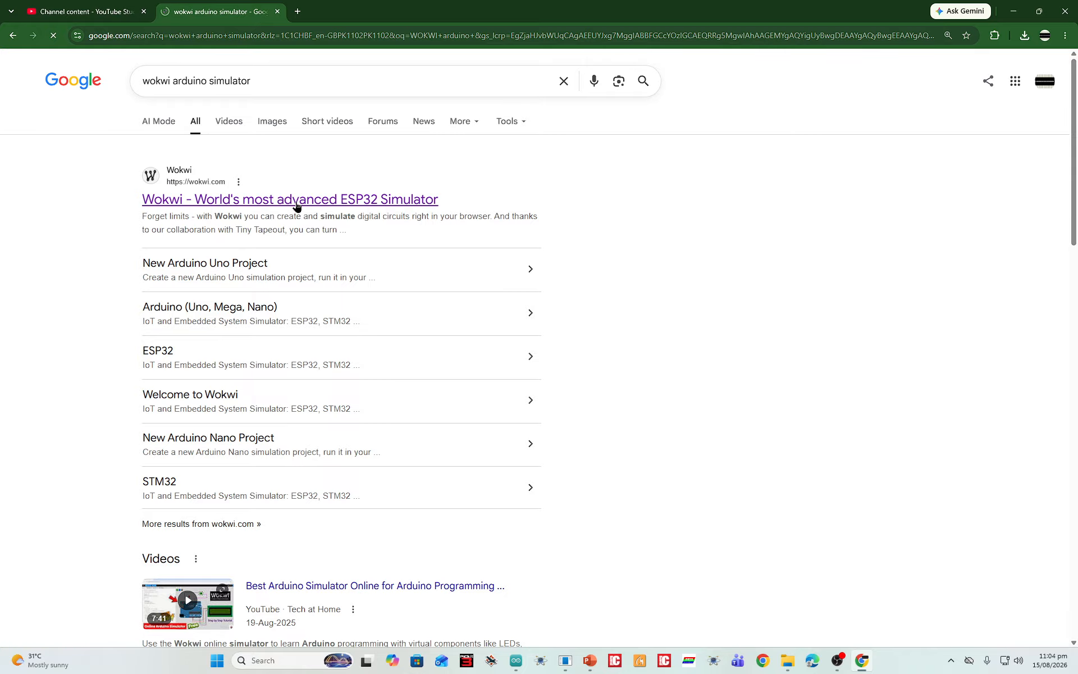
{"action": "left_click", "coordinate": [245, 203]}
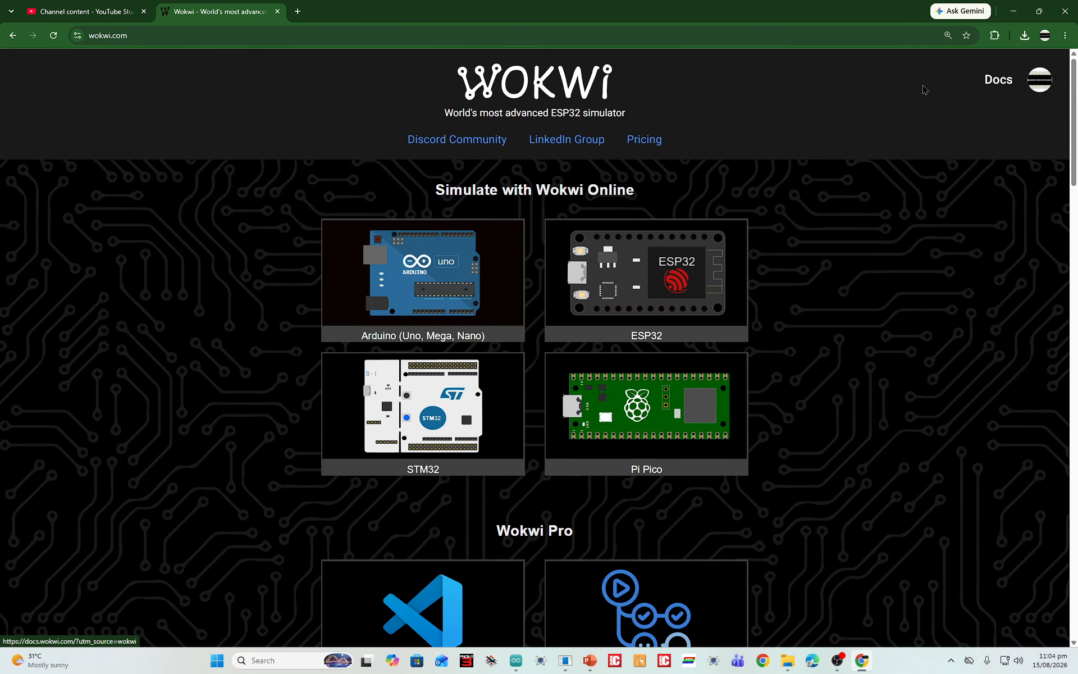
Examine the account options and the board platforms offered under Simulate with Wokwi Online on the home page
{"action": "left_click", "coordinate": [1040, 79]}
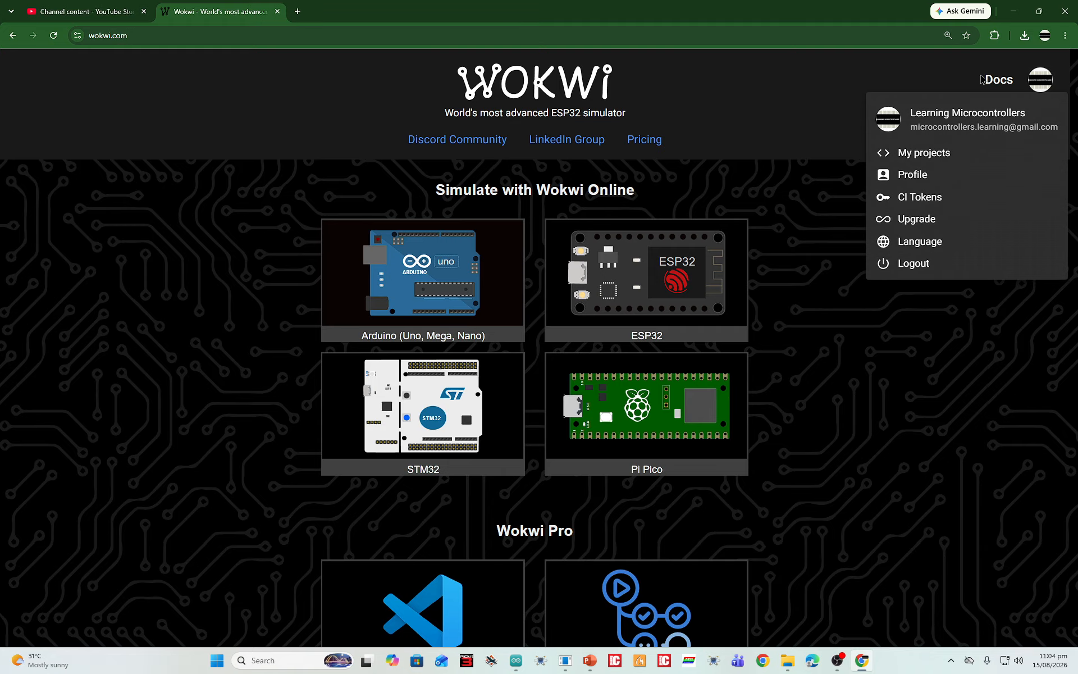
{"action": "left_click", "coordinate": [917, 84]}
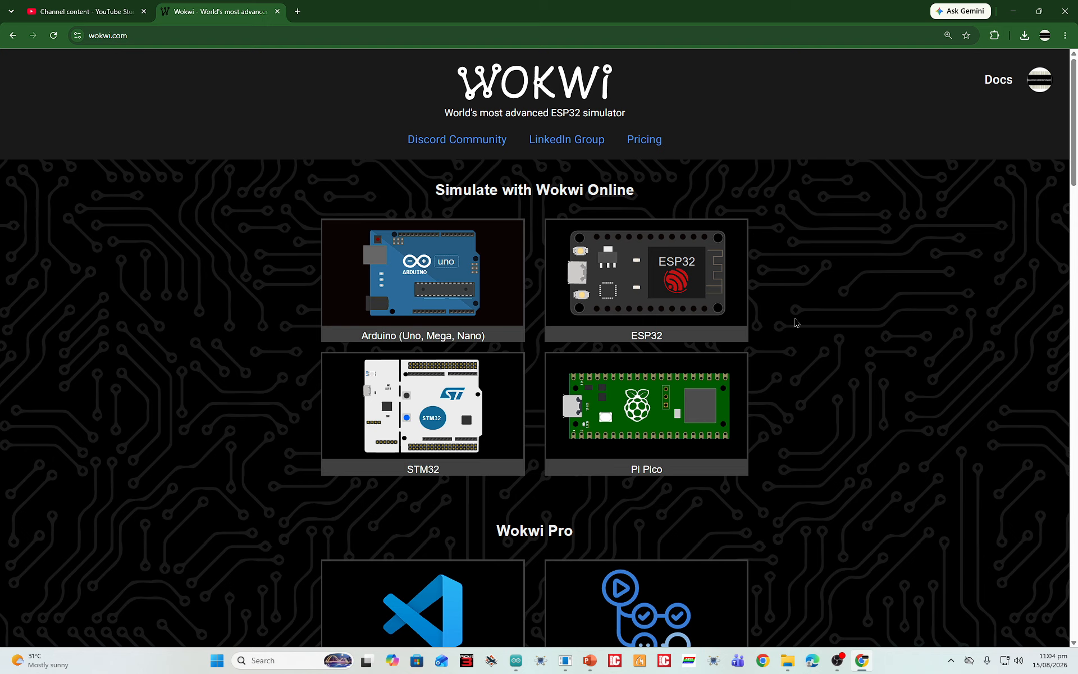
{"action": "left_click_drag", "start_coordinate": [439, 190], "coordinate": [641, 194]}
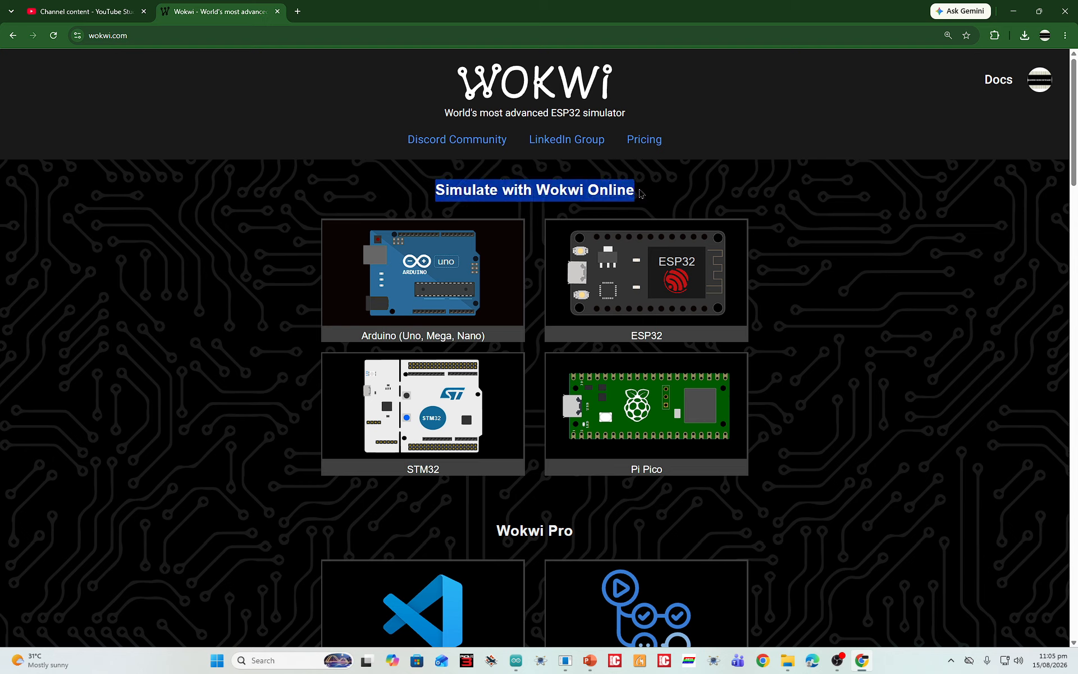
{"action": "left_click", "coordinate": [643, 189]}
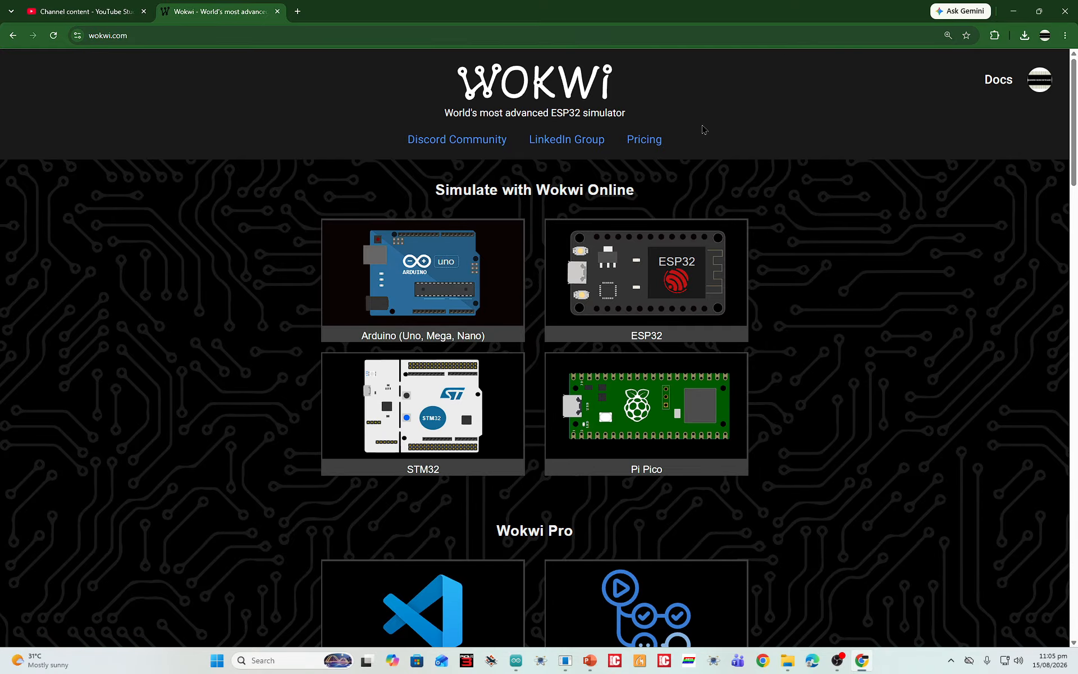
{"action": "scroll", "coordinate": [527, 192], "scroll_direction": "down", "scroll_amount": 2}
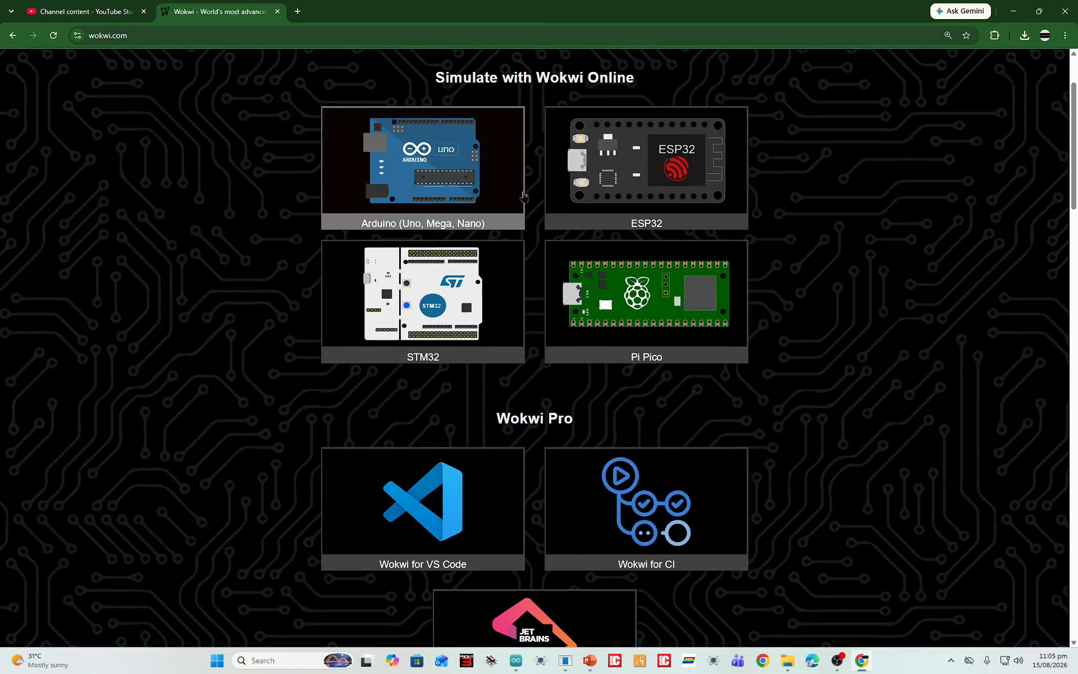
{"action": "scroll", "coordinate": [519, 194], "scroll_direction": "up", "scroll_amount": 2}
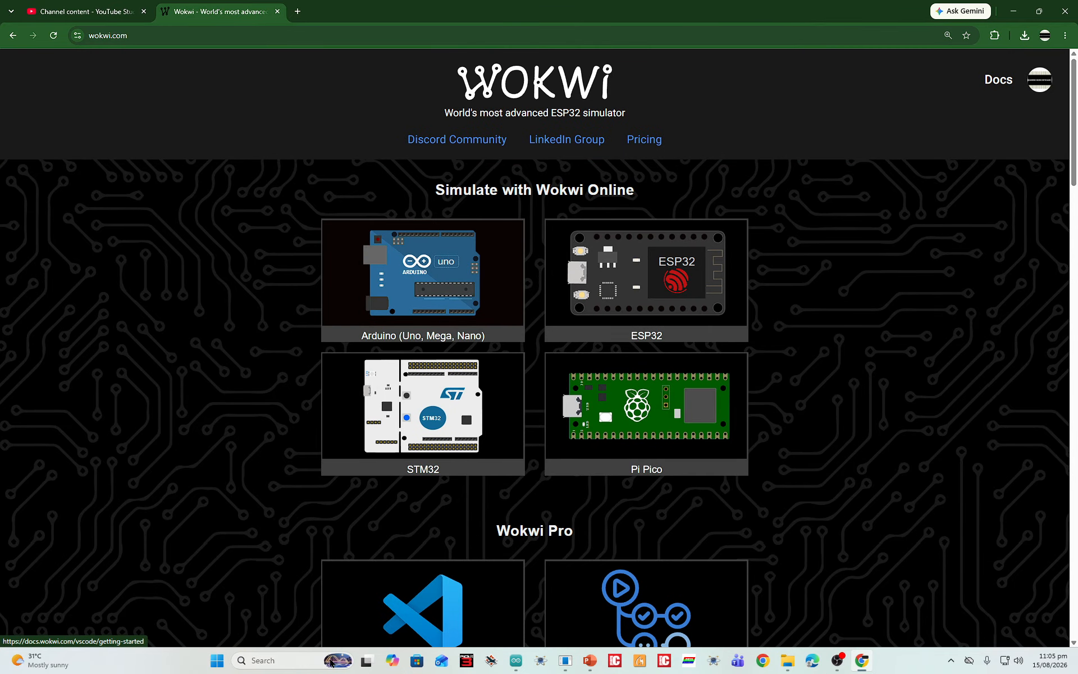
{"action": "scroll", "coordinate": [579, 268], "scroll_direction": "up", "scroll_amount": 3}
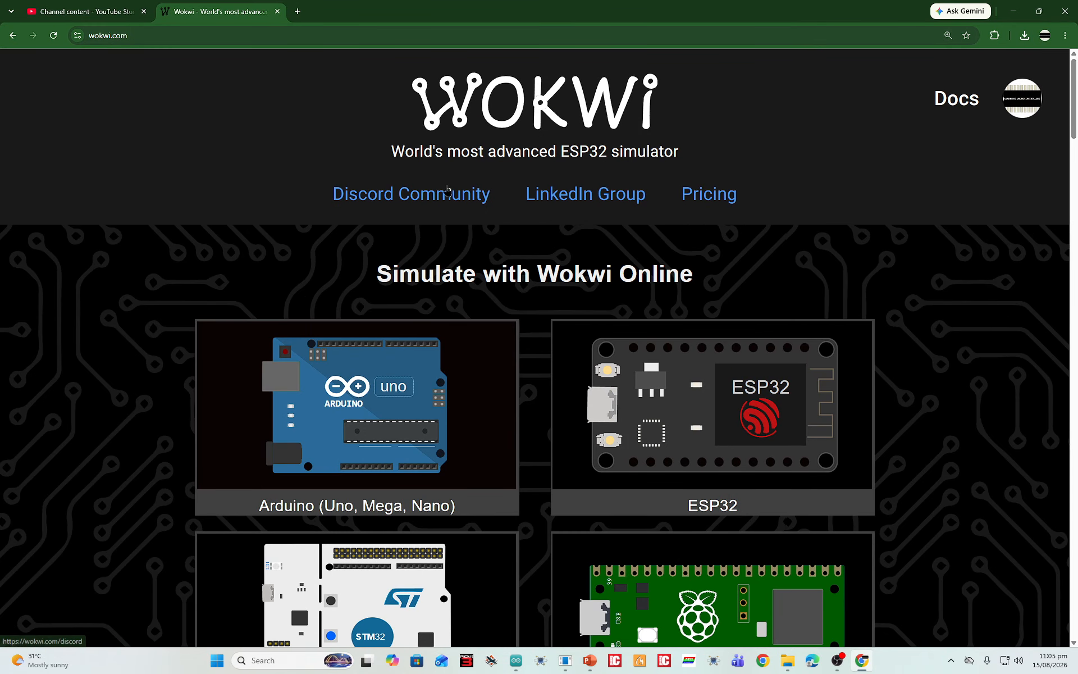
{"action": "scroll", "coordinate": [433, 173], "scroll_direction": "down", "scroll_amount": 1}
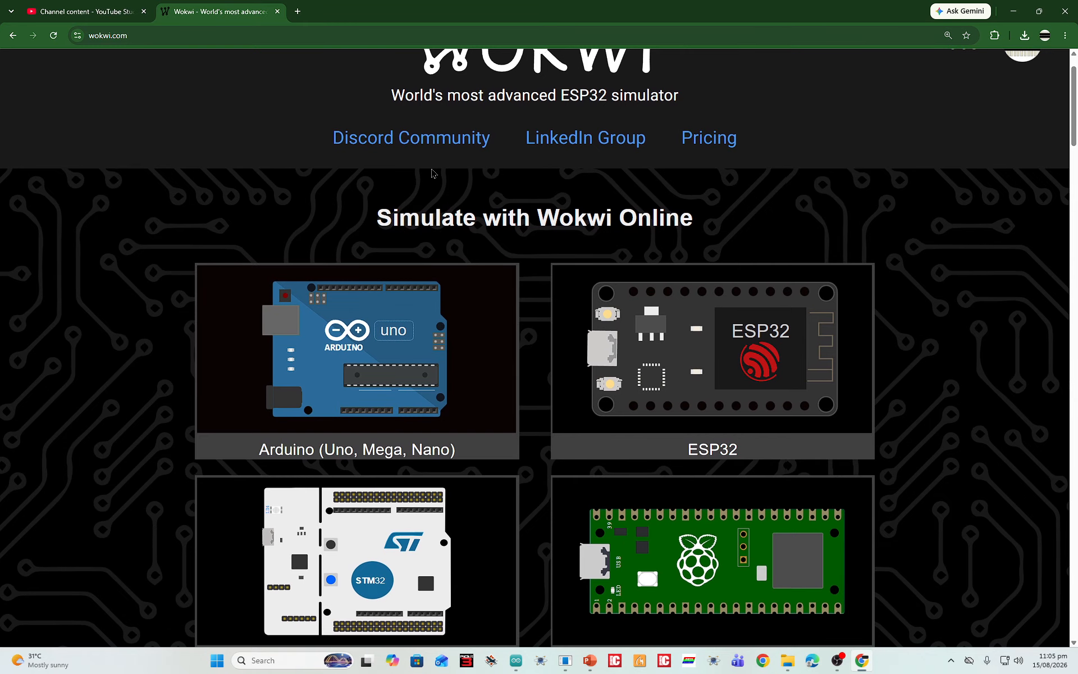
{"action": "scroll", "coordinate": [389, 212], "scroll_direction": "down", "scroll_amount": 3}
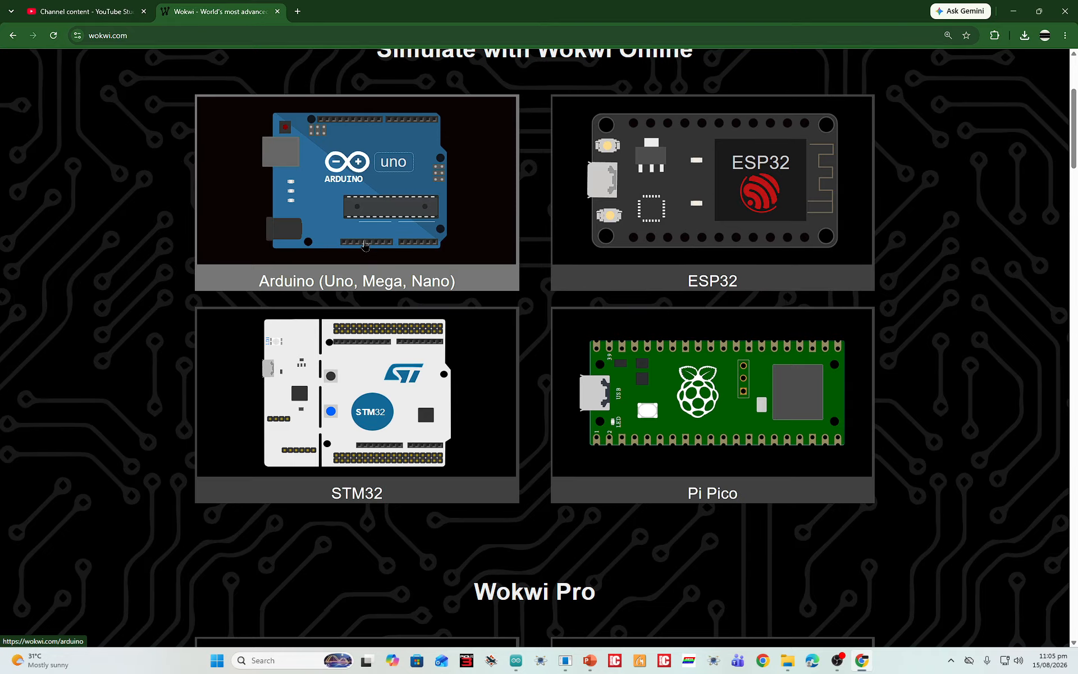
{"action": "scroll", "coordinate": [364, 245], "scroll_direction": "down", "scroll_amount": 5}
{"action": "scroll", "coordinate": [367, 241], "scroll_direction": "up", "scroll_amount": 7}
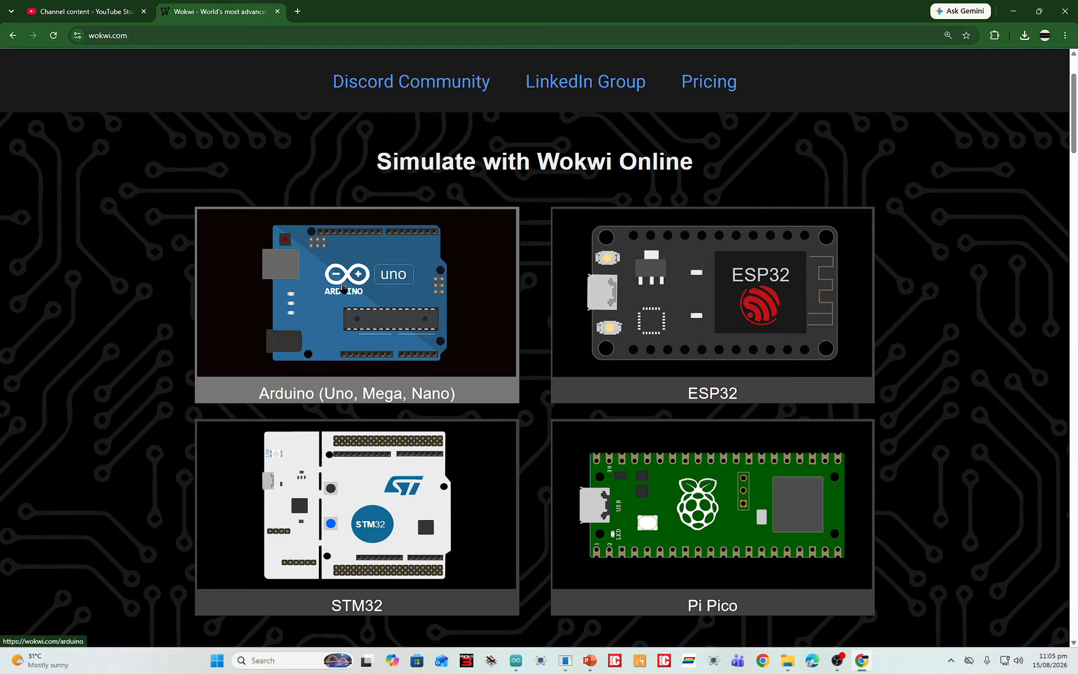
Open the Arduino (Uno, Mega, Nano) simulator page and start a new Arduino Uno project from scratch
{"action": "left_click", "coordinate": [344, 287]}
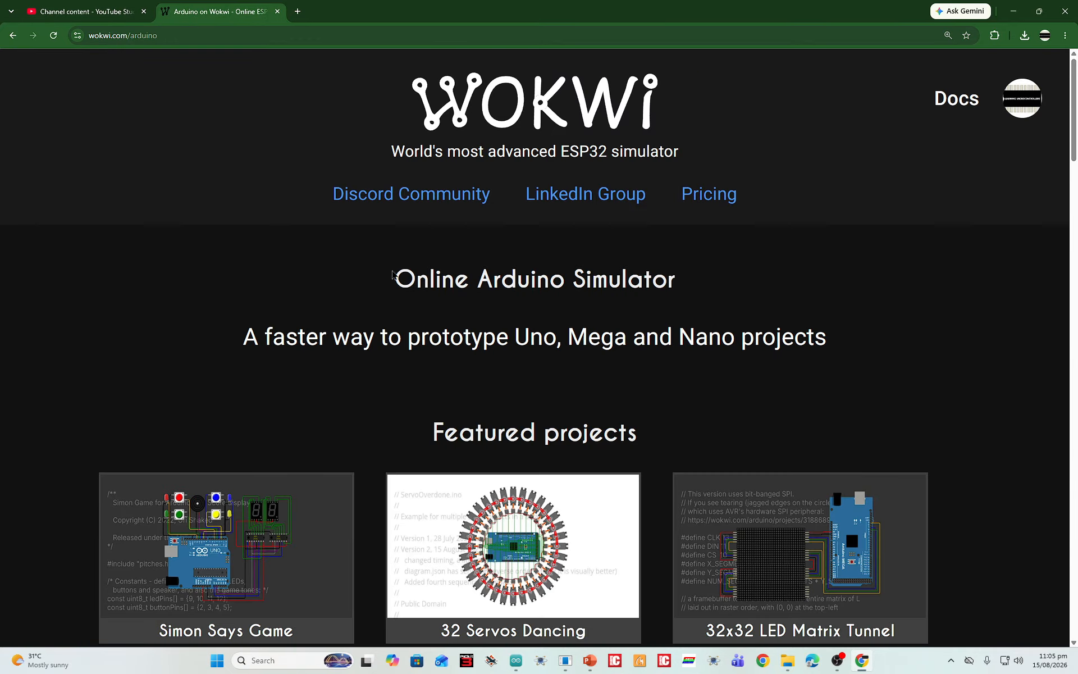
{"action": "scroll", "coordinate": [393, 275], "scroll_direction": "down", "scroll_amount": 7}
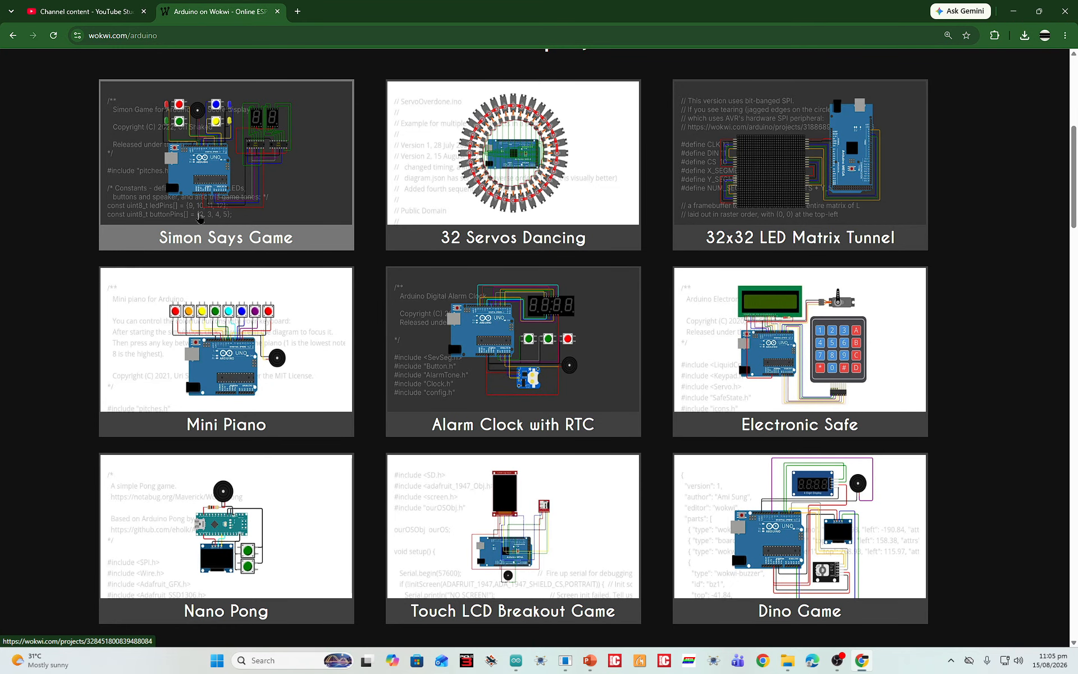
{"action": "scroll", "coordinate": [761, 264], "scroll_direction": "down", "scroll_amount": 5}
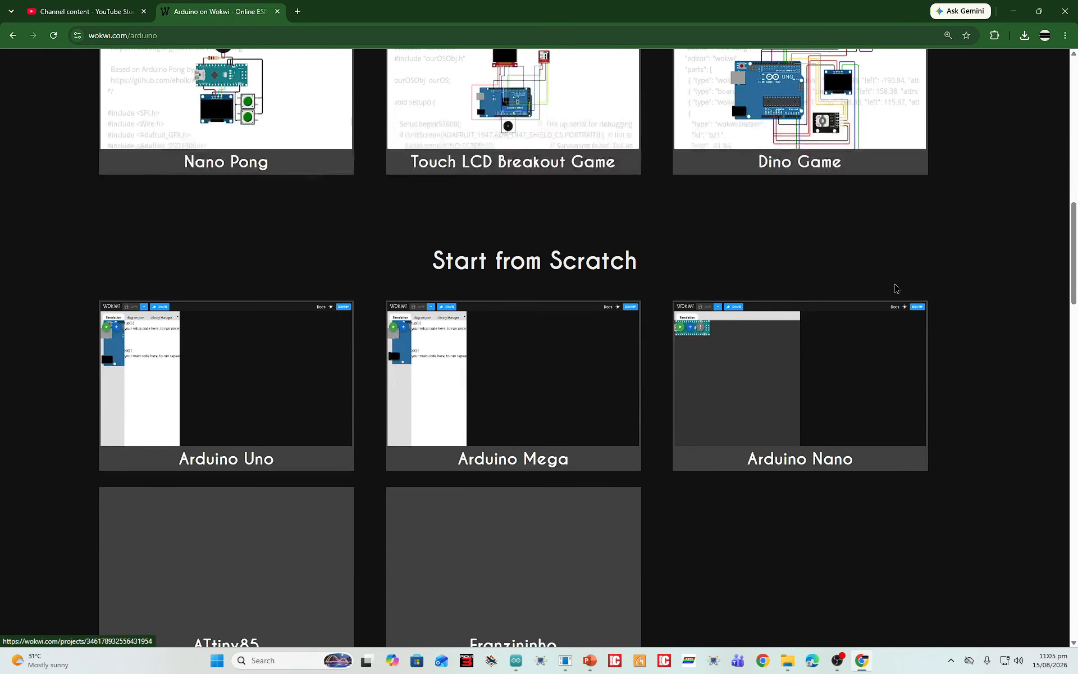
{"action": "scroll", "coordinate": [630, 209], "scroll_direction": "down", "scroll_amount": 4}
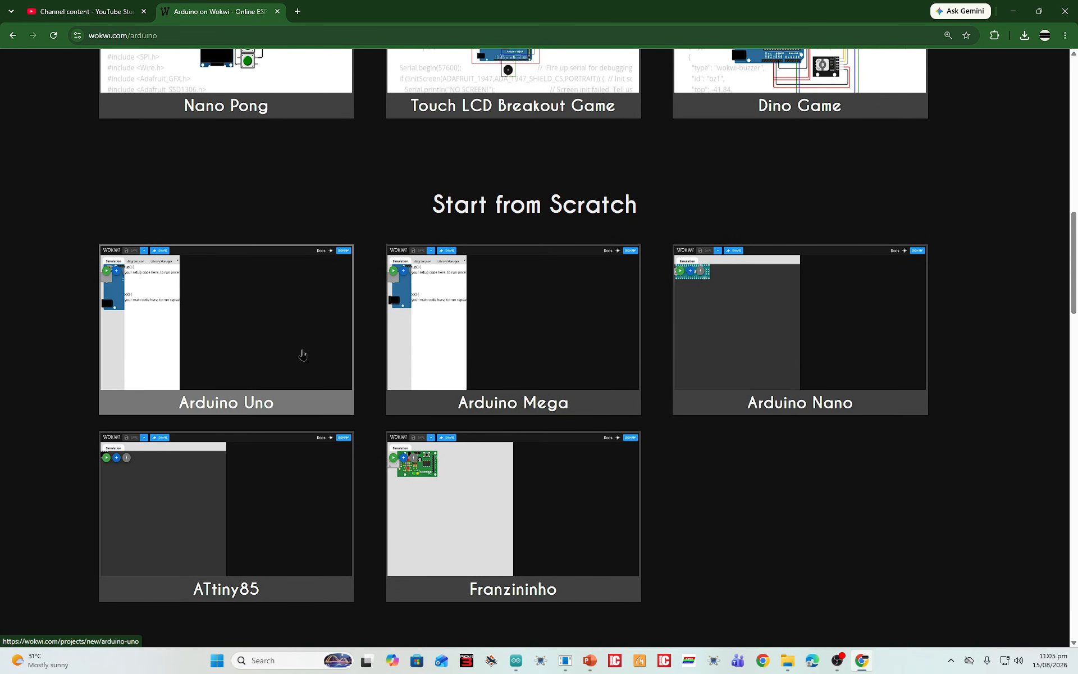
{"action": "scroll", "coordinate": [223, 298], "scroll_direction": "down", "scroll_amount": 2}
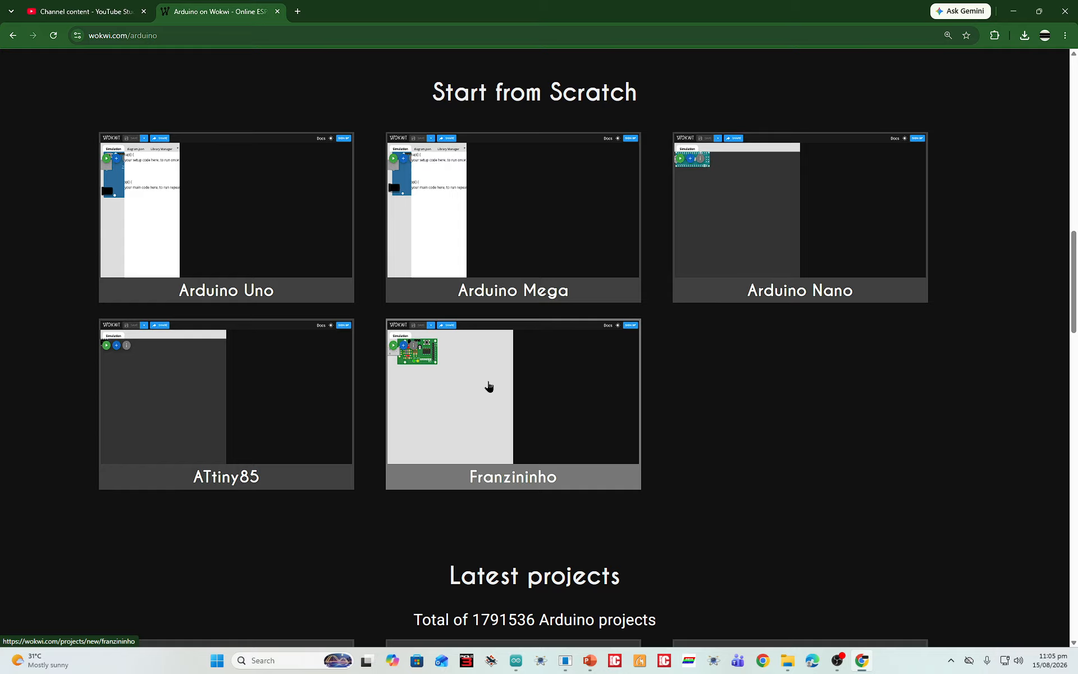
{"action": "left_click", "coordinate": [219, 239]}
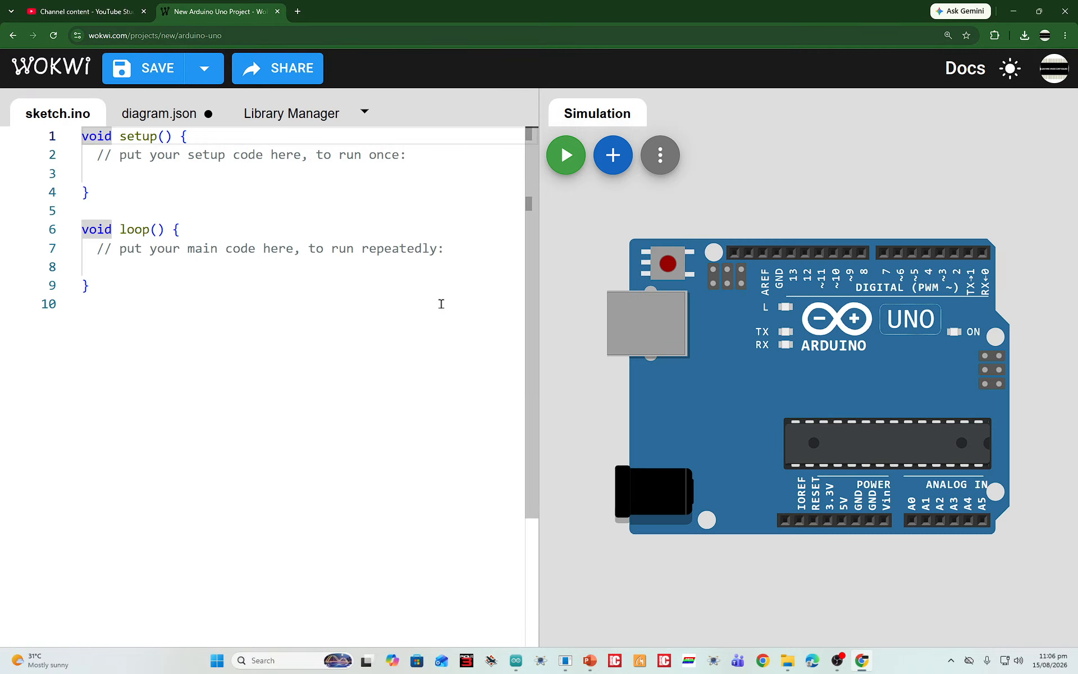
Move the Arduino Uno board lower in the simulation area to leave free space above it
{"action": "scroll", "coordinate": [240, 279], "scroll_direction": "down", "scroll_amount": 2}
{"action": "left_click_drag", "start_coordinate": [614, 286], "coordinate": [585, 279]}
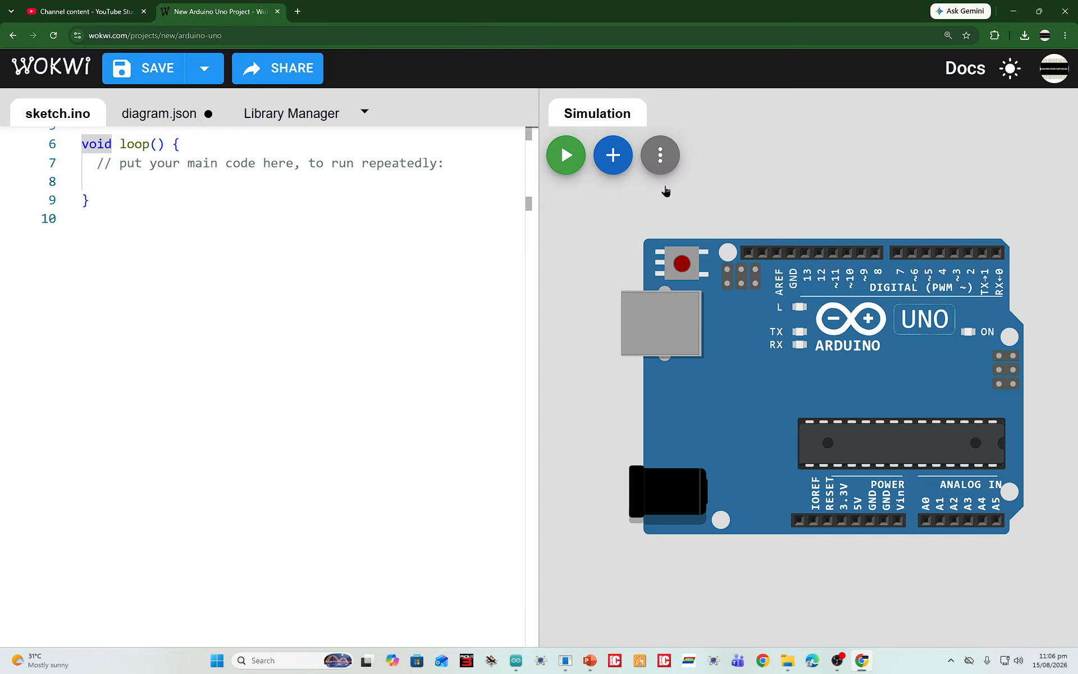
{"action": "left_click_drag", "start_coordinate": [838, 197], "coordinate": [829, 215]}
{"action": "scroll", "coordinate": [828, 215], "scroll_direction": "down", "scroll_amount": 3}
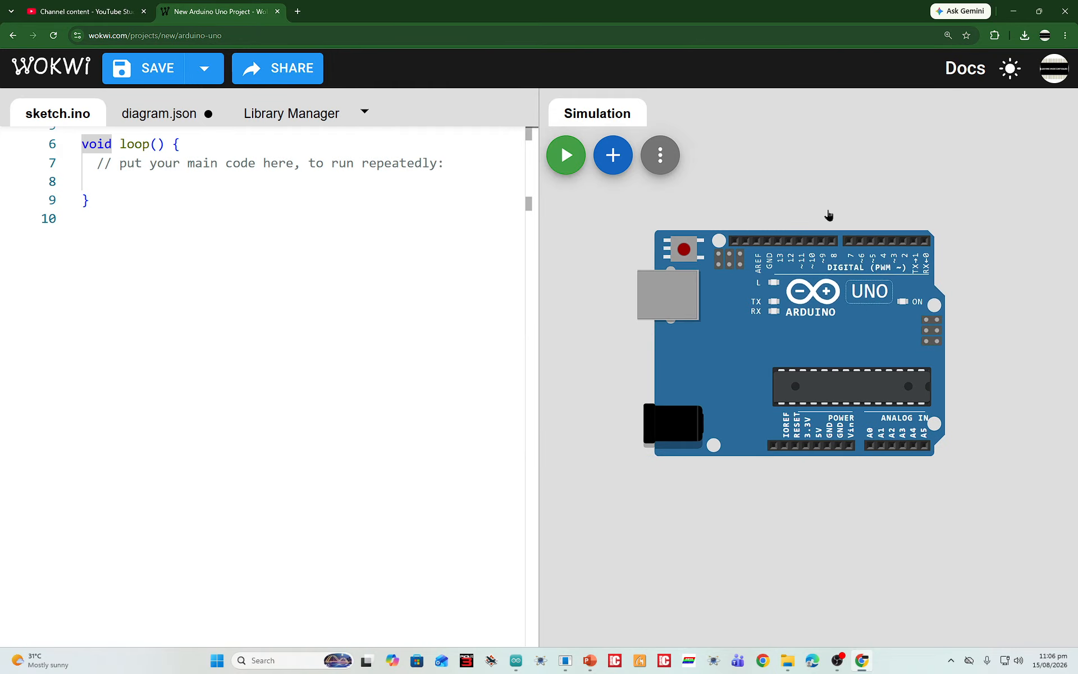
{"action": "scroll", "coordinate": [260, 320], "scroll_direction": "down", "scroll_amount": 2}
{"action": "scroll", "coordinate": [230, 297], "scroll_direction": "up", "scroll_amount": 3}
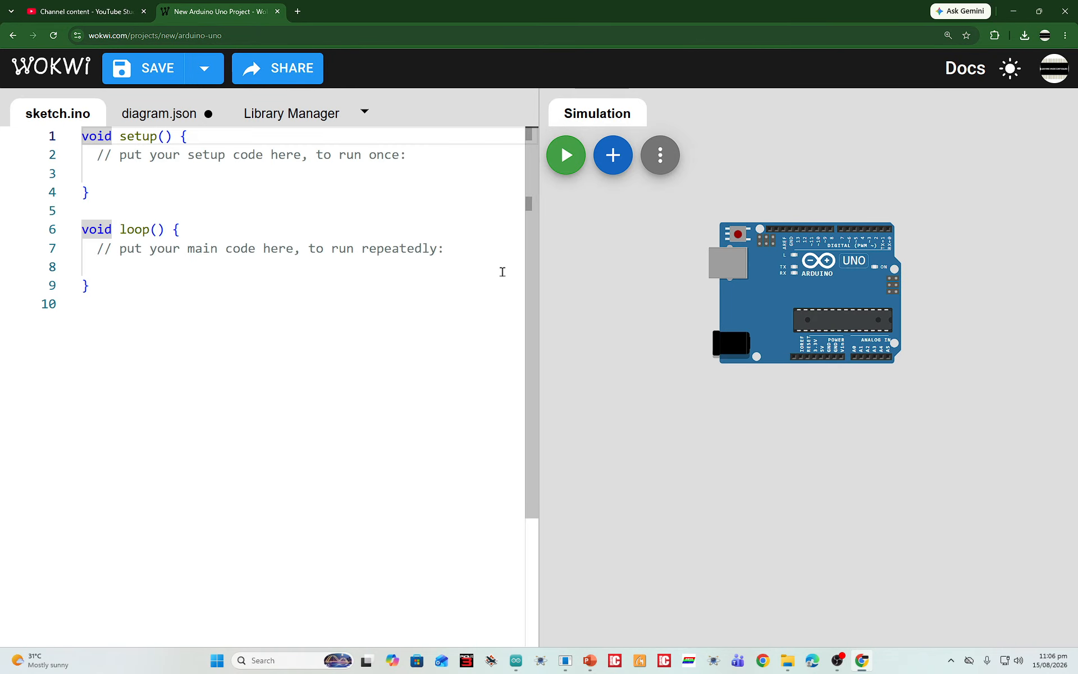
{"action": "left_click_drag", "start_coordinate": [777, 287], "coordinate": [755, 403]}
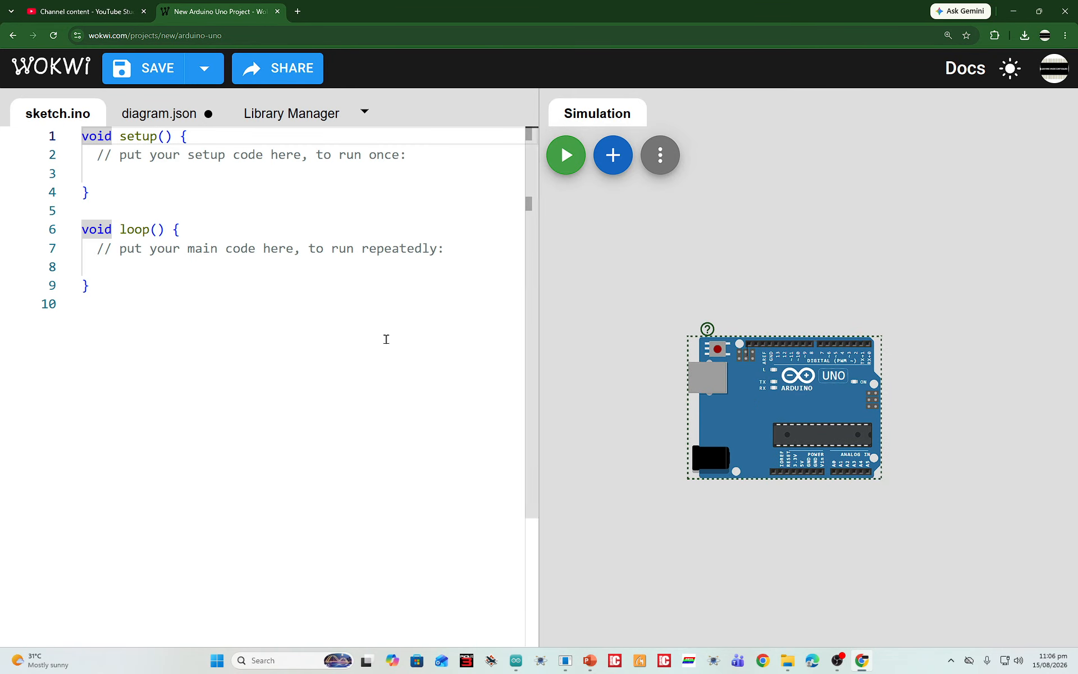
Review the default setup and loop template code in sketch.ino
{"action": "left_click", "coordinate": [241, 221]}
{"action": "left_click", "coordinate": [711, 268]}
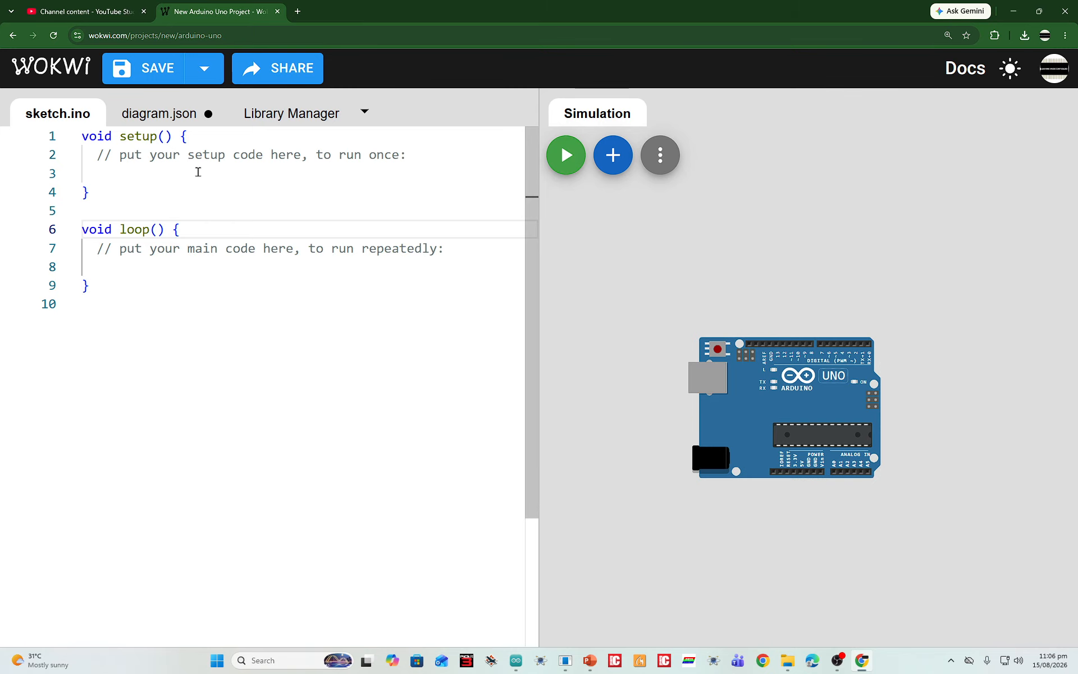
{"action": "mouse_move", "coordinate": [95, 155]}
{"action": "left_mouse_down"}
{"action": "mouse_move", "coordinate": [193, 280]}
{"action": "mouse_move", "coordinate": [74, 229]}
{"action": "mouse_move", "coordinate": [84, 142]}
{"action": "left_mouse_up"}
{"action": "left_click", "coordinate": [195, 289]}
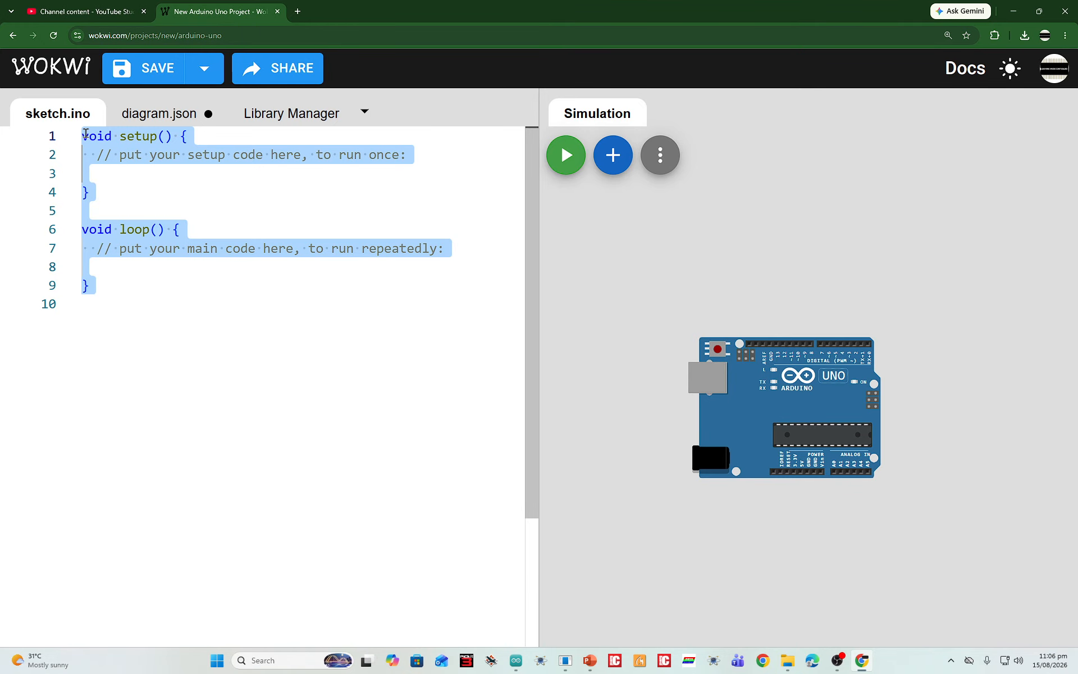
Inspect diagram.json and the Library Manager's options for adding a library, and return to sketch.ino
{"action": "left_click", "coordinate": [166, 116]}
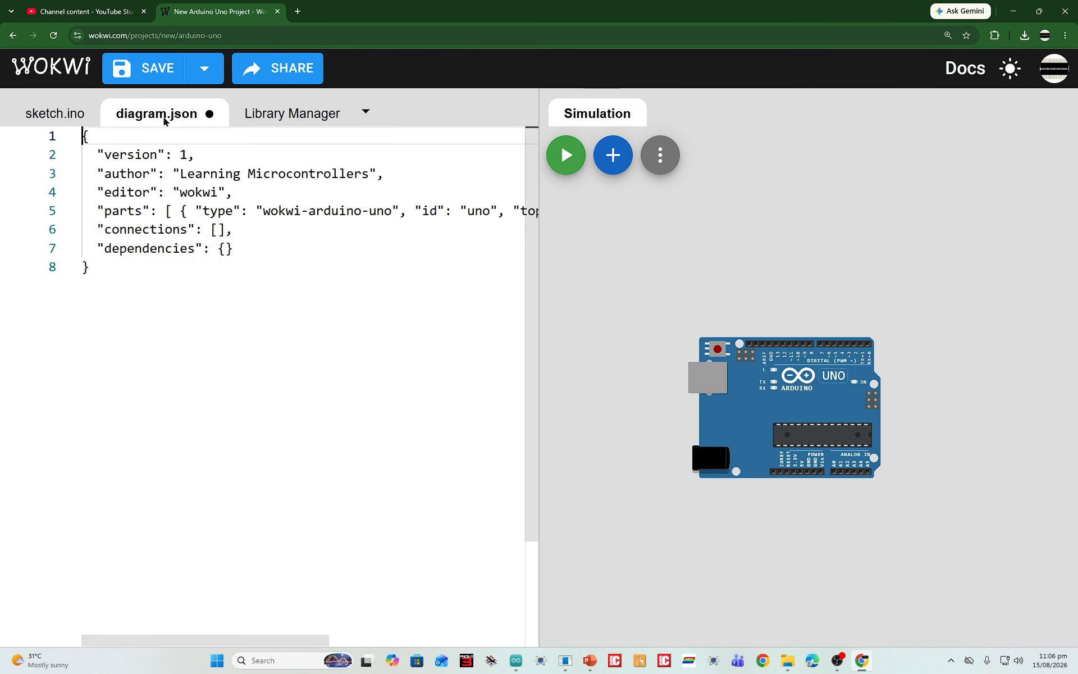
{"action": "left_click", "coordinate": [268, 115]}
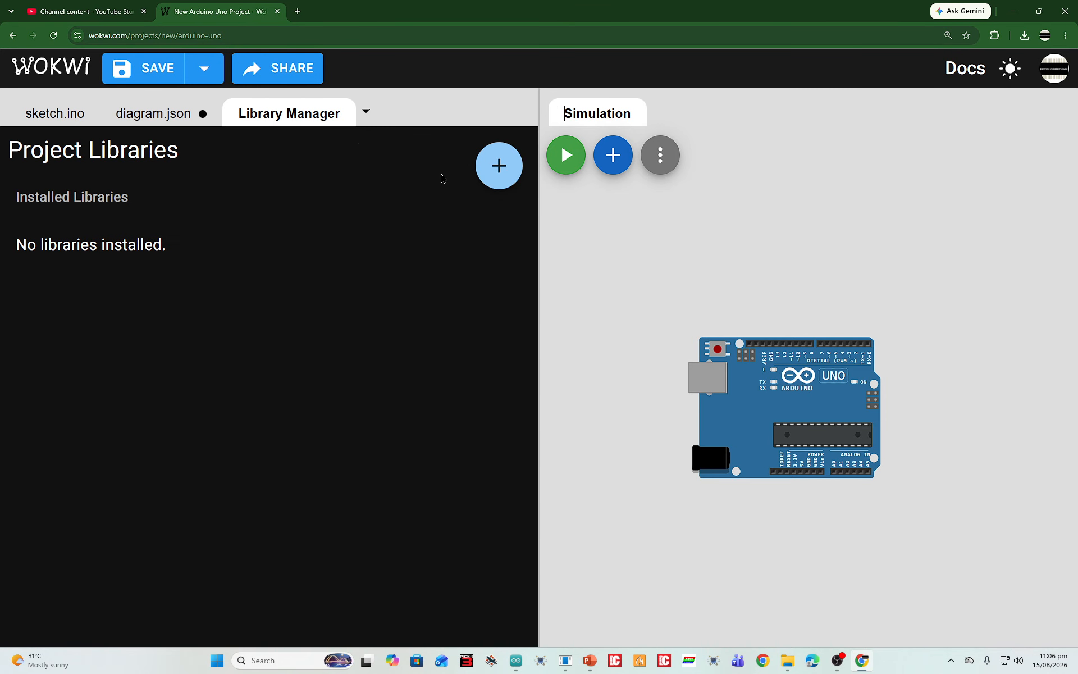
{"action": "left_click", "coordinate": [497, 166]}
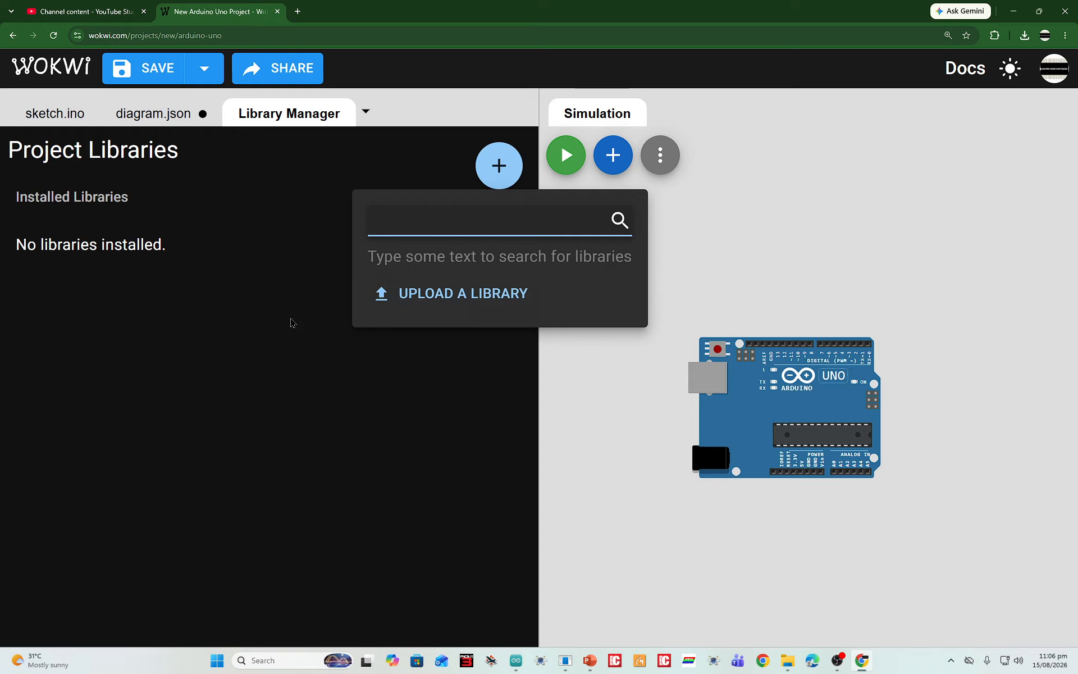
{"action": "left_click", "coordinate": [268, 160]}
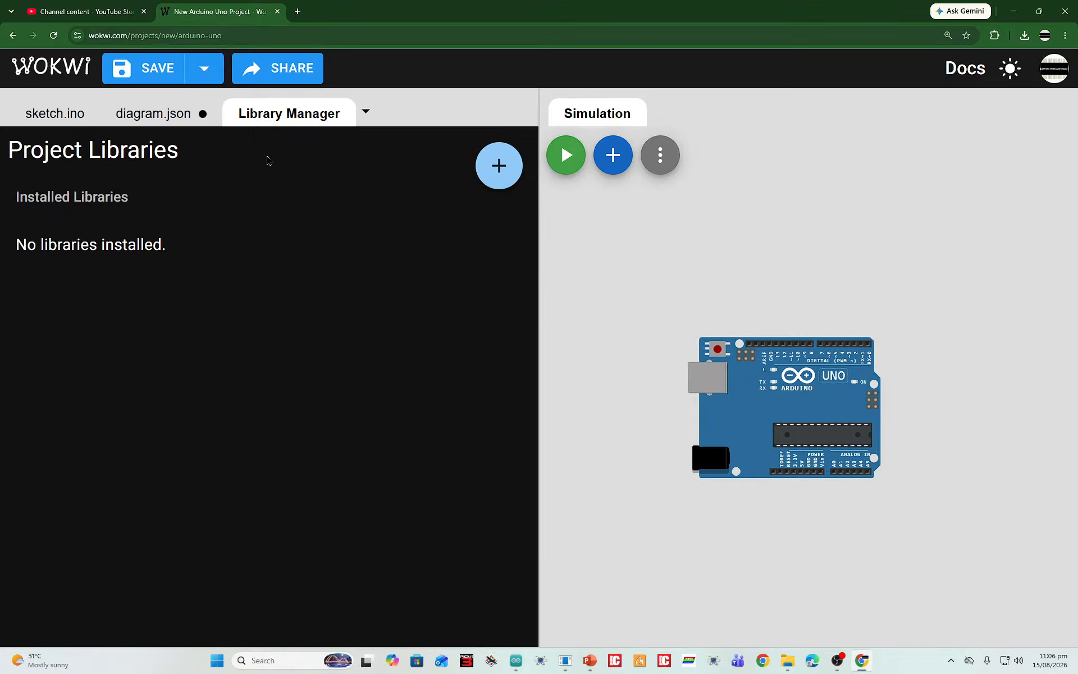
{"action": "left_click", "coordinate": [49, 115]}
{"action": "left_click", "coordinate": [135, 276]}
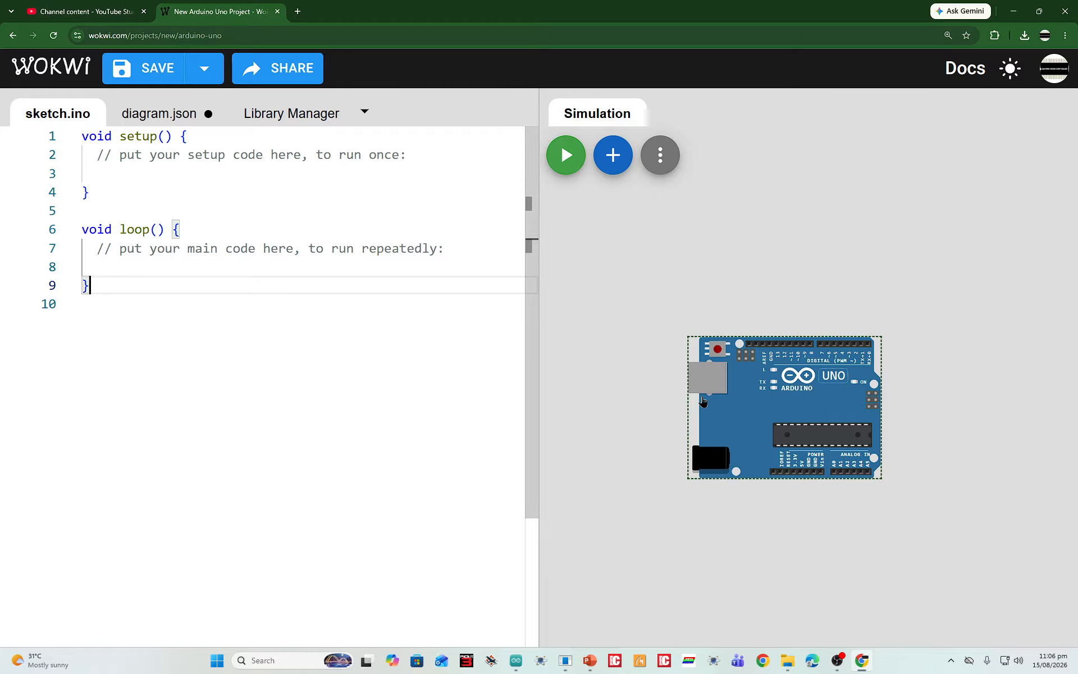
Widen the simulation area, enlarge the Arduino Uno board and position it lower with free space above for parts
{"action": "left_click_drag", "start_coordinate": [726, 401], "coordinate": [680, 341]}
{"action": "scroll", "coordinate": [910, 404], "scroll_direction": "up", "scroll_amount": 2}
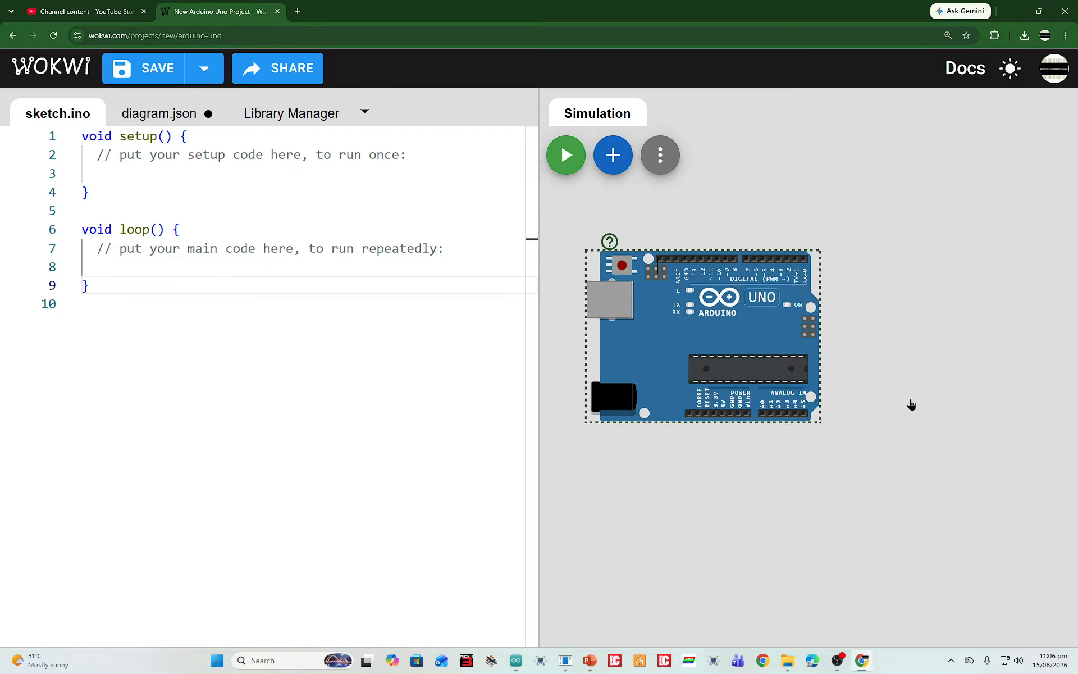
{"action": "scroll", "coordinate": [907, 404], "scroll_direction": "down", "scroll_amount": 3}
{"action": "left_click_drag", "start_coordinate": [540, 321], "coordinate": [466, 322]}
{"action": "scroll", "coordinate": [636, 306], "scroll_direction": "up", "scroll_amount": 3}
{"action": "left_click_drag", "start_coordinate": [606, 389], "coordinate": [685, 446]}
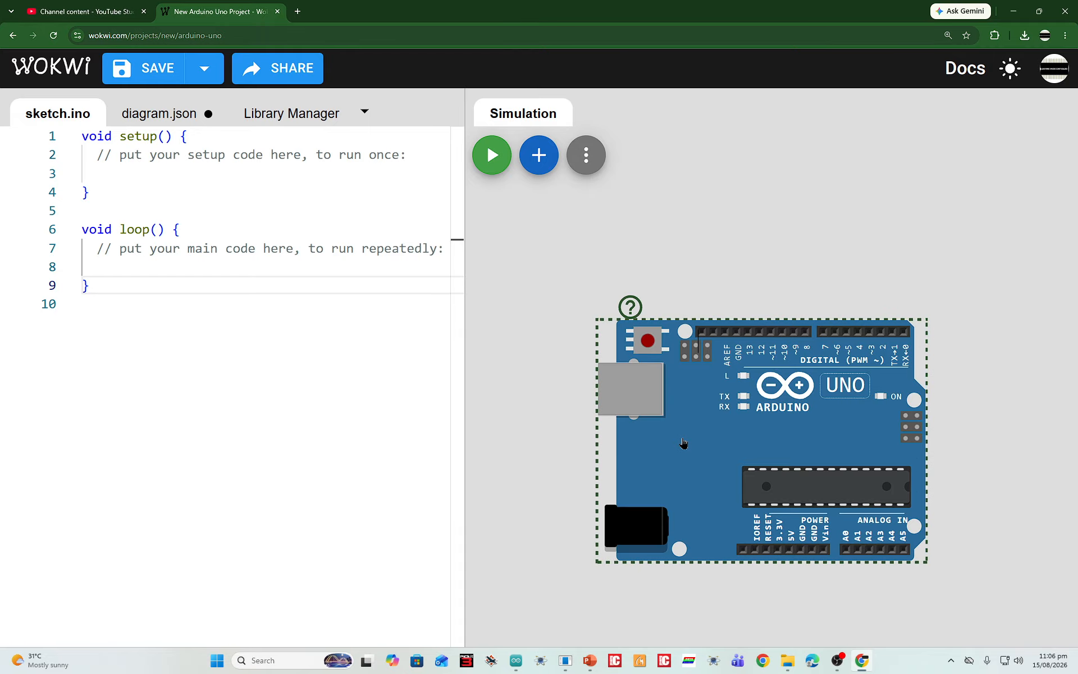
{"action": "left_click", "coordinate": [727, 284]}
Open the list of parts that can be added and examine its Basic and Display components
{"action": "left_click", "coordinate": [539, 163]}
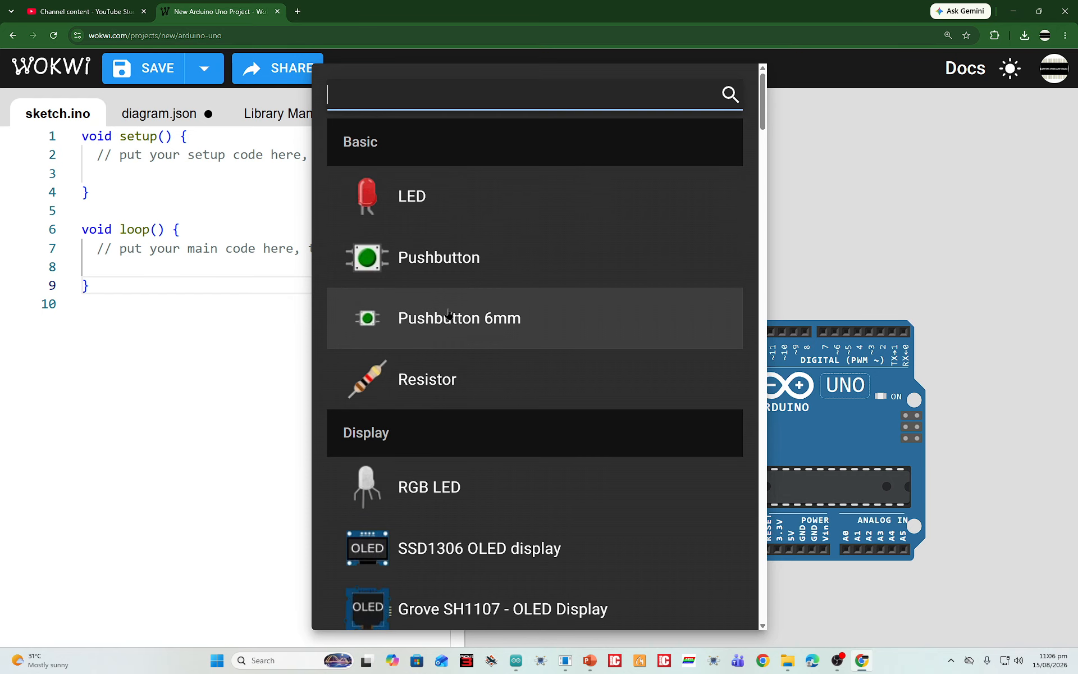
{"action": "scroll", "coordinate": [463, 376], "scroll_direction": "down", "scroll_amount": 5}
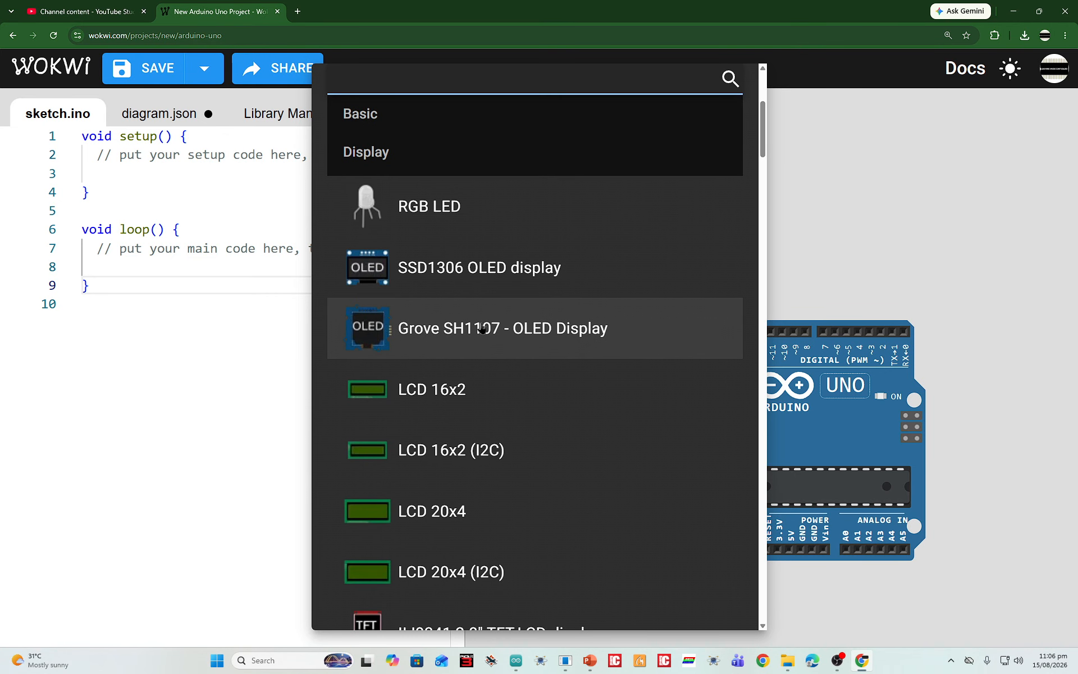
{"action": "scroll", "coordinate": [480, 325], "scroll_direction": "down", "scroll_amount": 2}
{"action": "scroll", "coordinate": [463, 348], "scroll_direction": "down", "scroll_amount": 2}
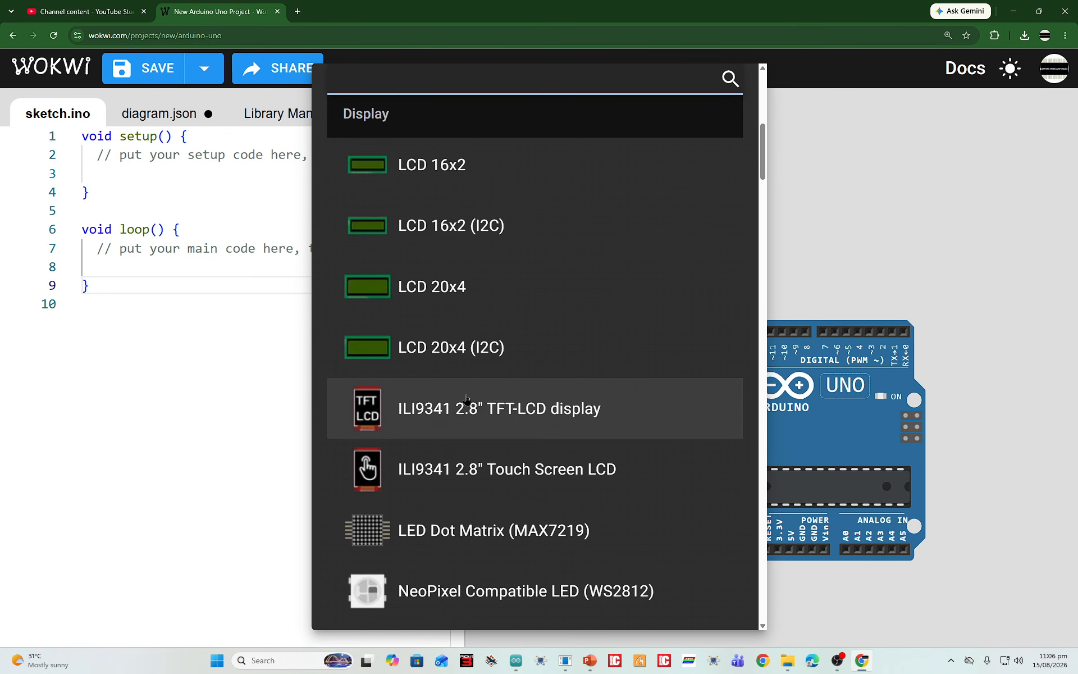
{"action": "scroll", "coordinate": [469, 396], "scroll_direction": "down", "scroll_amount": 2}
{"action": "scroll", "coordinate": [470, 321], "scroll_direction": "down", "scroll_amount": 2}
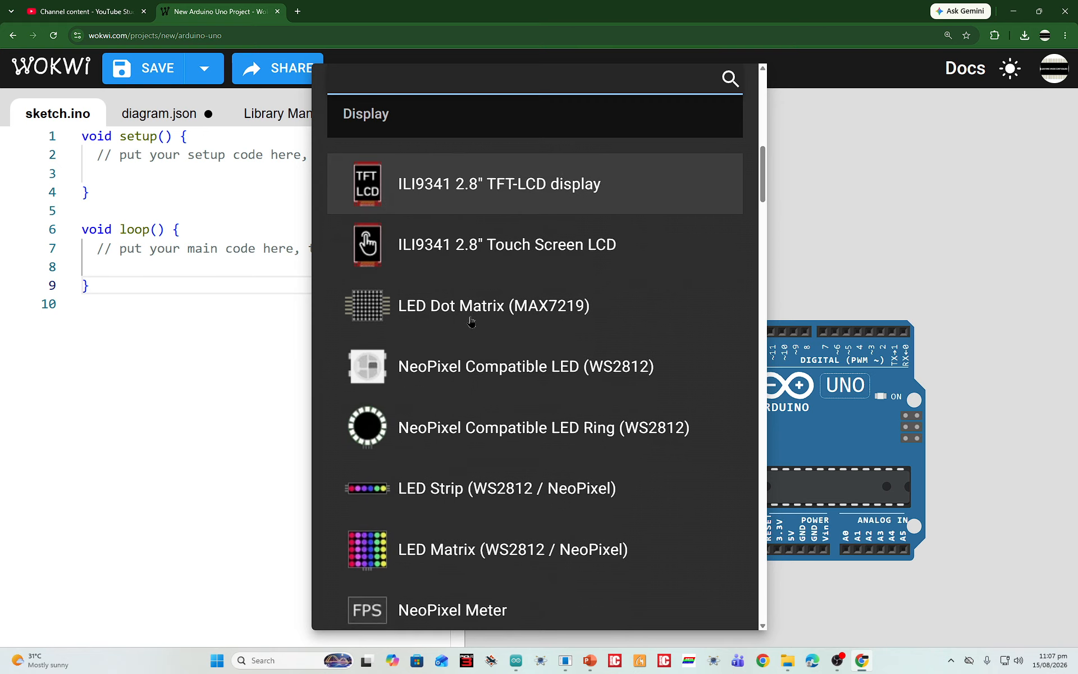
{"action": "scroll", "coordinate": [493, 360], "scroll_direction": "down", "scroll_amount": 1}
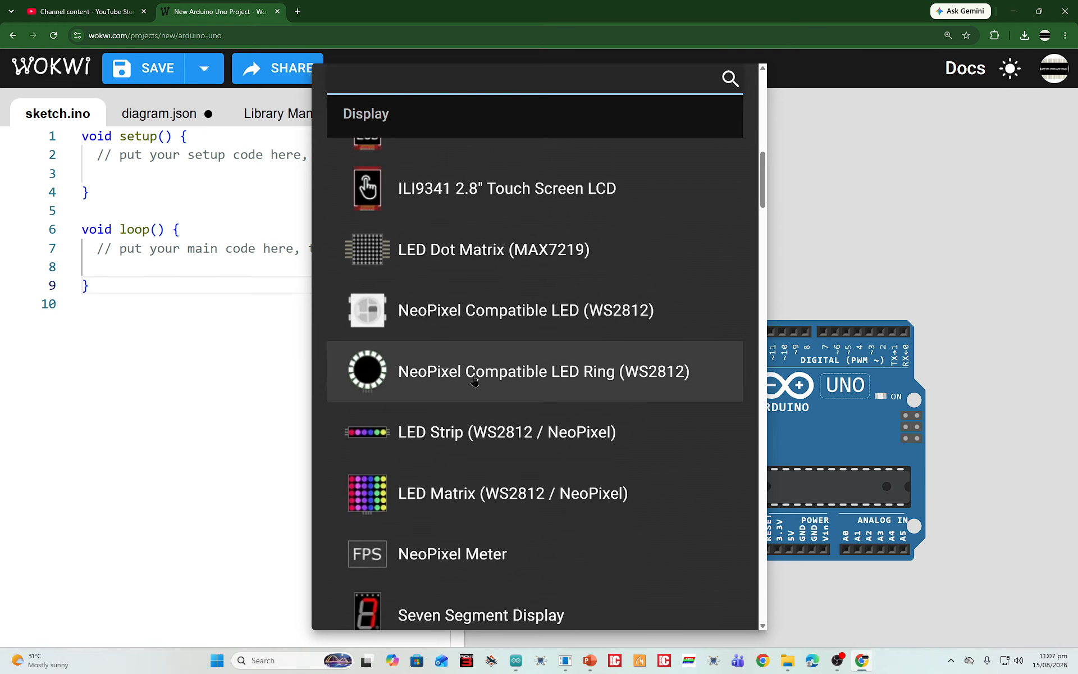
{"action": "scroll", "coordinate": [474, 377], "scroll_direction": "down", "scroll_amount": 4}
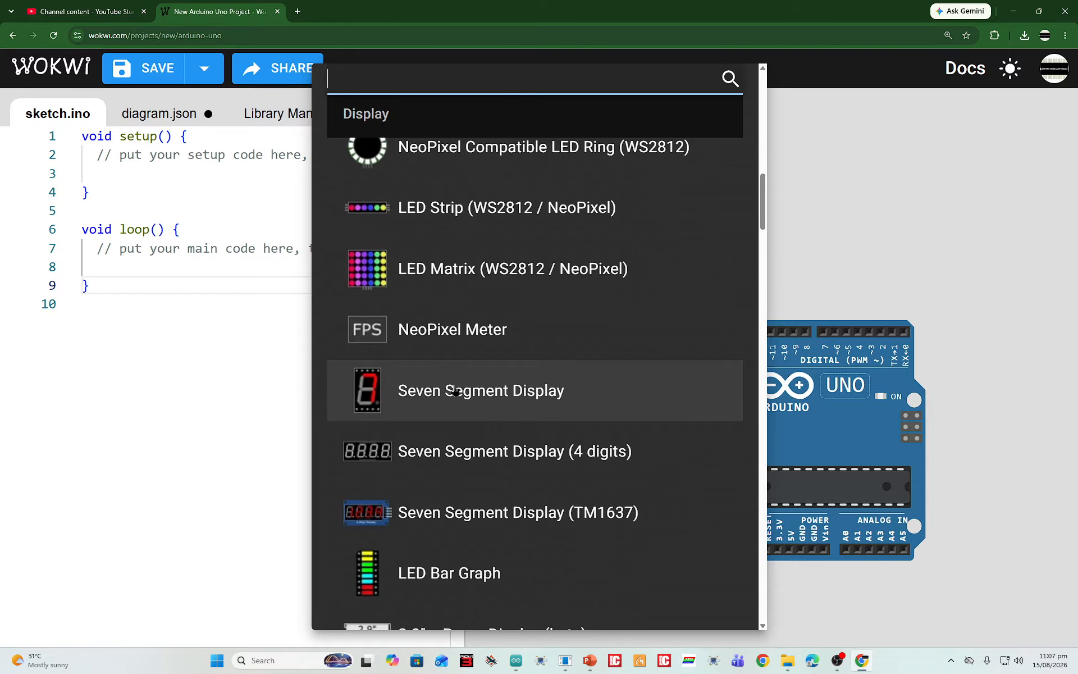
{"action": "scroll", "coordinate": [460, 382], "scroll_direction": "down", "scroll_amount": 3}
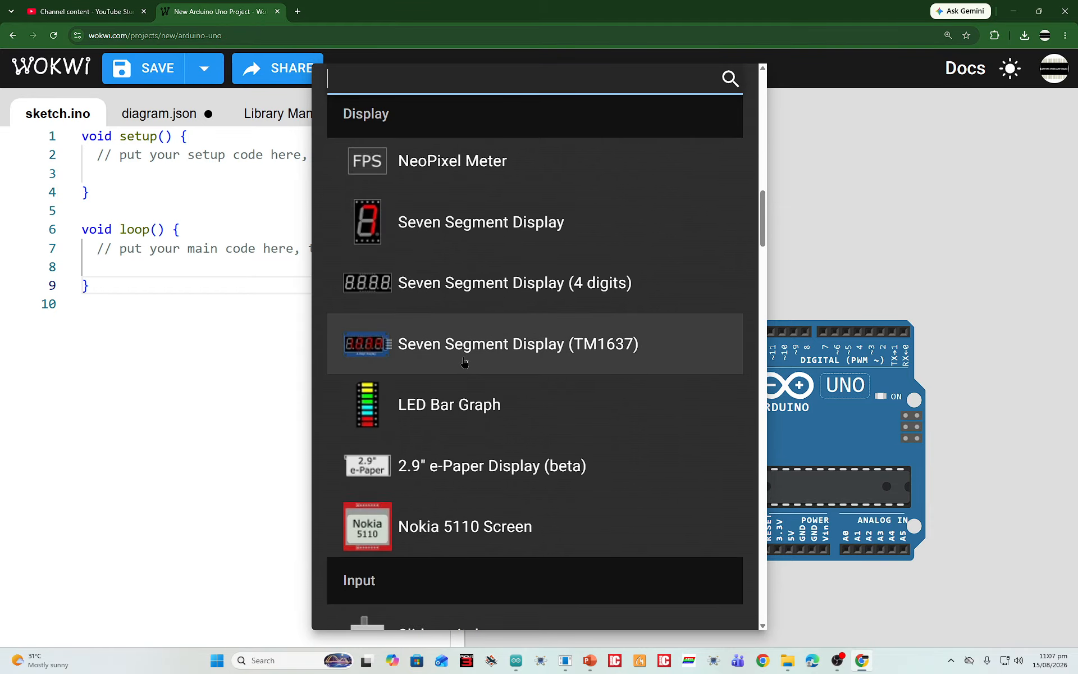
{"action": "scroll", "coordinate": [600, 282], "scroll_direction": "down", "scroll_amount": 4}
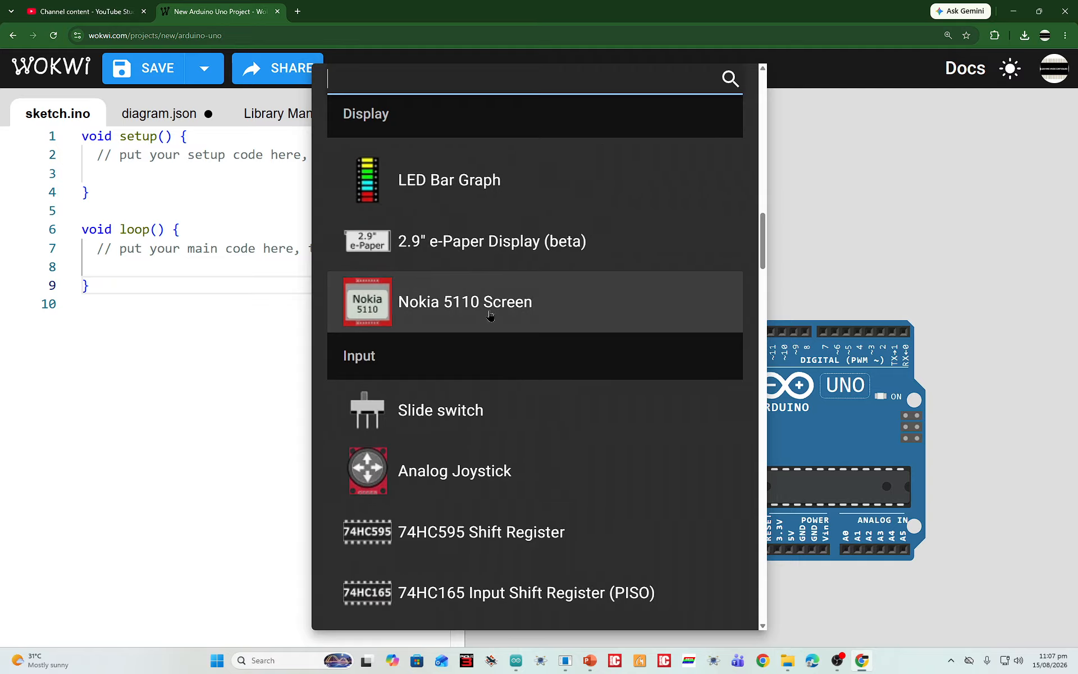
Examine the Input components in the parts list, from the slide switch to the analog multiplexer
{"action": "scroll", "coordinate": [467, 330], "scroll_direction": "down", "scroll_amount": 2}
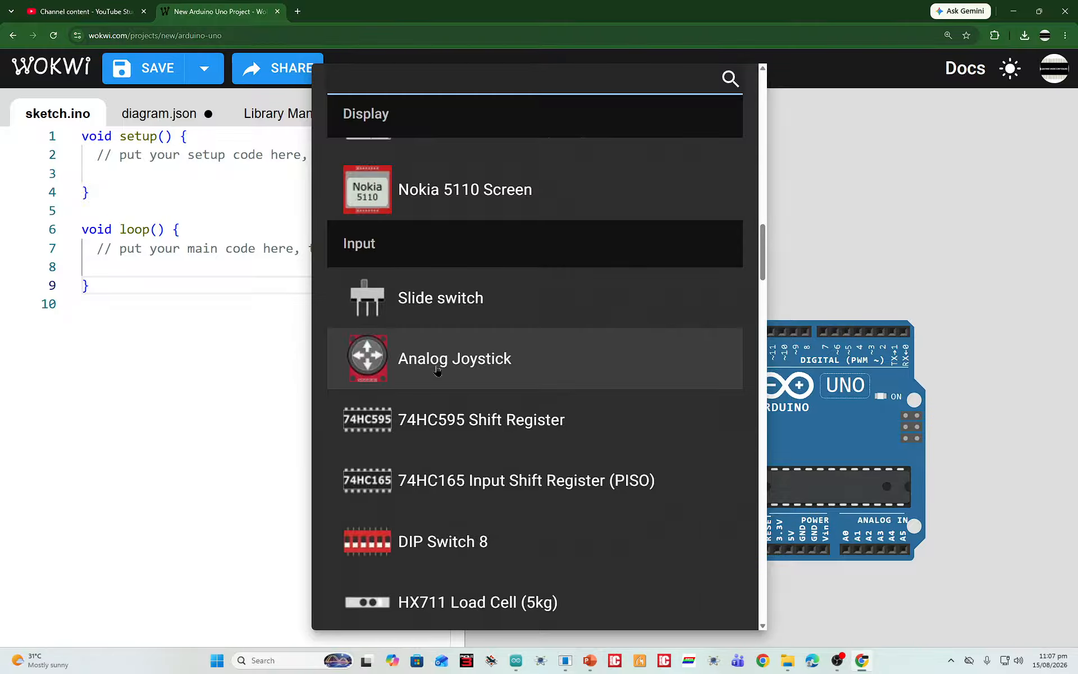
{"action": "scroll", "coordinate": [439, 370], "scroll_direction": "down", "scroll_amount": 2}
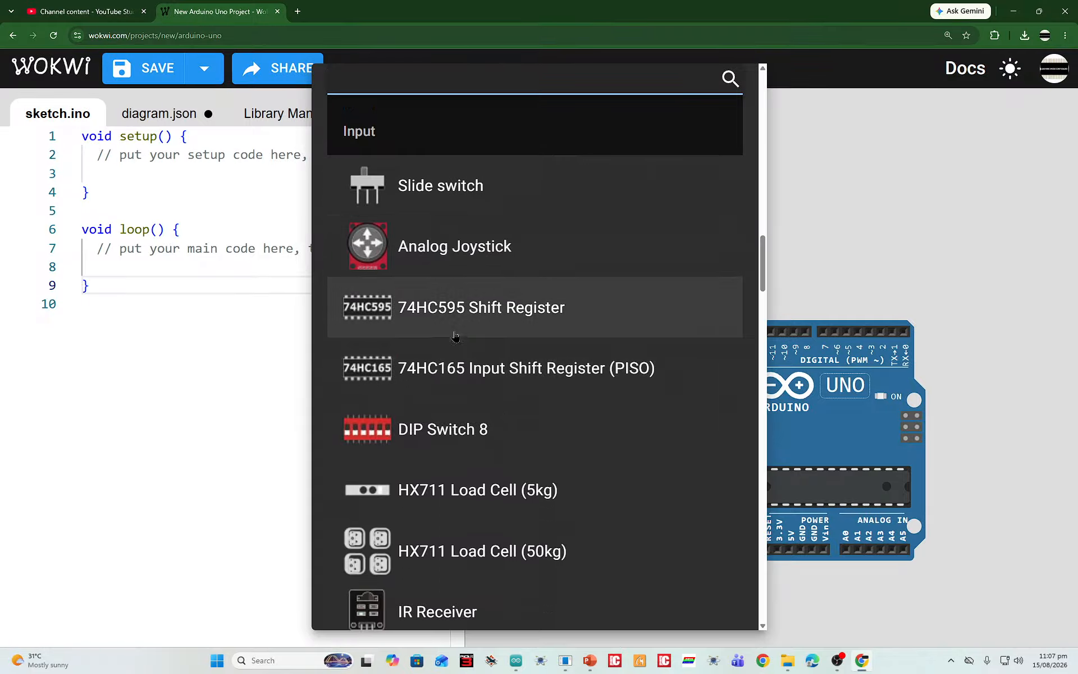
{"action": "scroll", "coordinate": [468, 348], "scroll_direction": "down", "scroll_amount": 2}
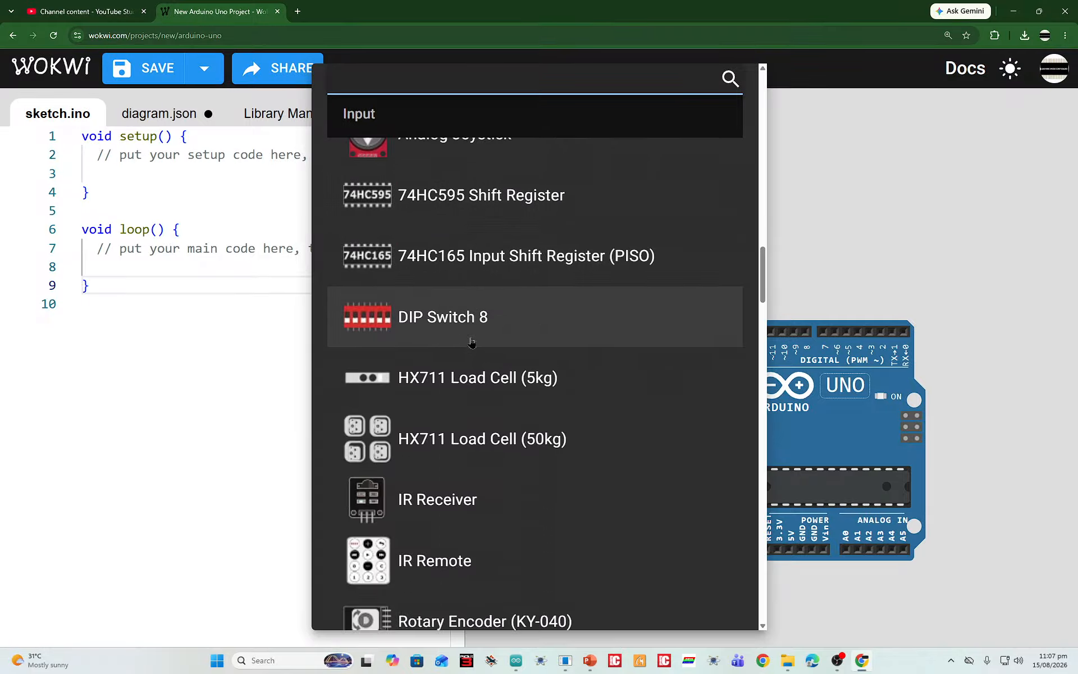
{"action": "scroll", "coordinate": [472, 342], "scroll_direction": "down", "scroll_amount": 2}
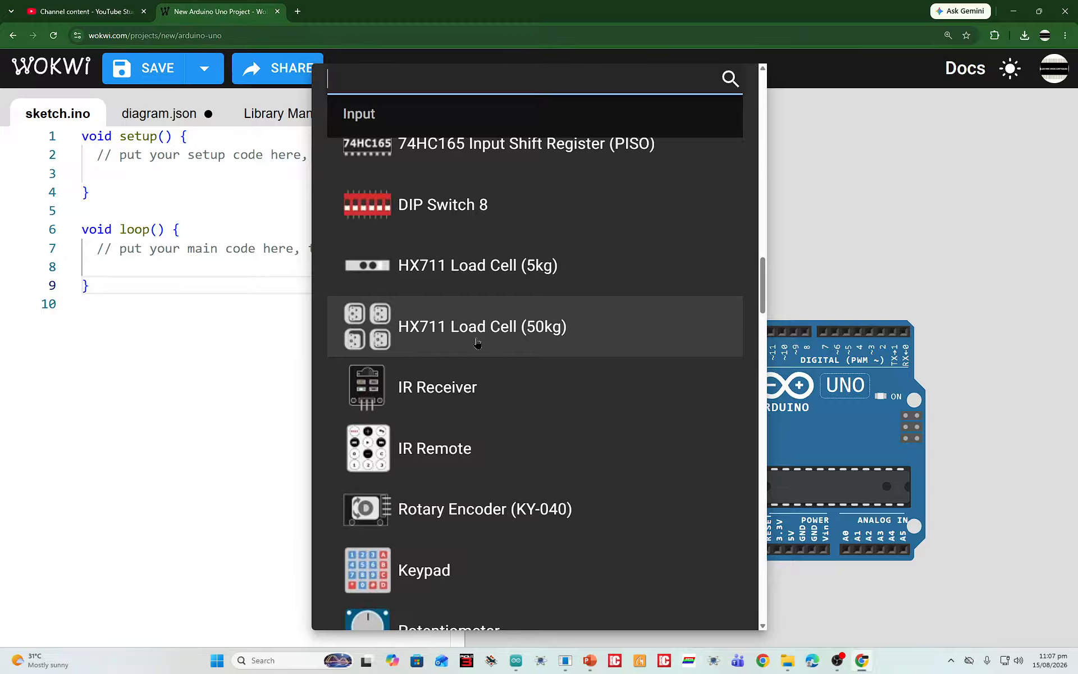
{"action": "scroll", "coordinate": [477, 343], "scroll_direction": "down", "scroll_amount": 1}
{"action": "scroll", "coordinate": [479, 465], "scroll_direction": "down", "scroll_amount": 4}
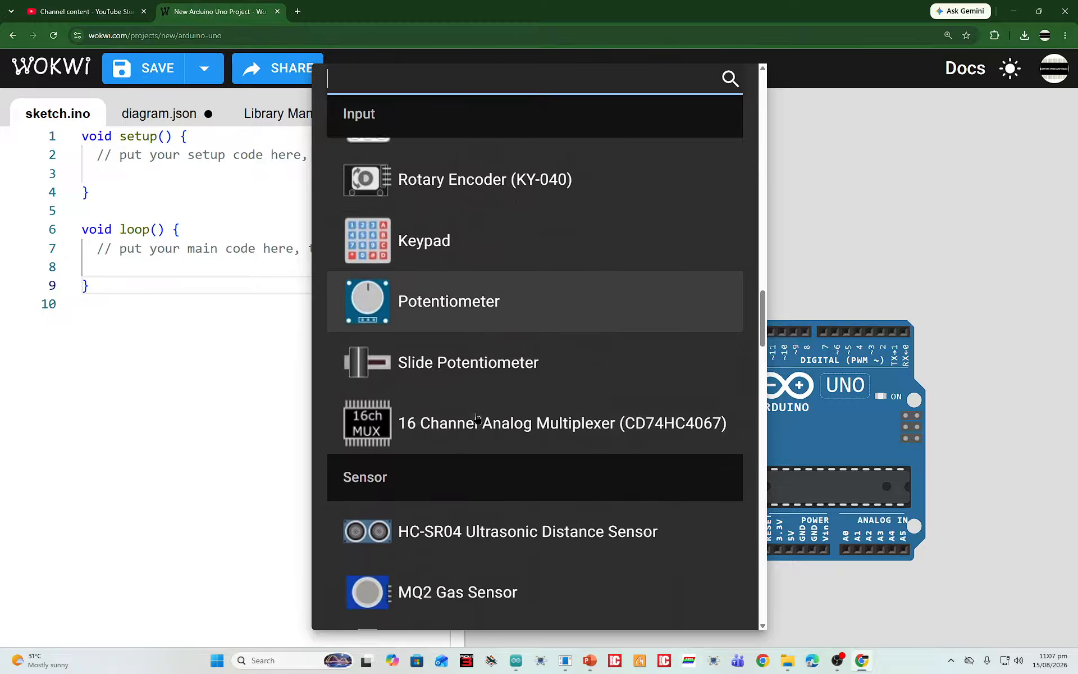
{"action": "scroll", "coordinate": [467, 362], "scroll_direction": "down", "scroll_amount": 3}
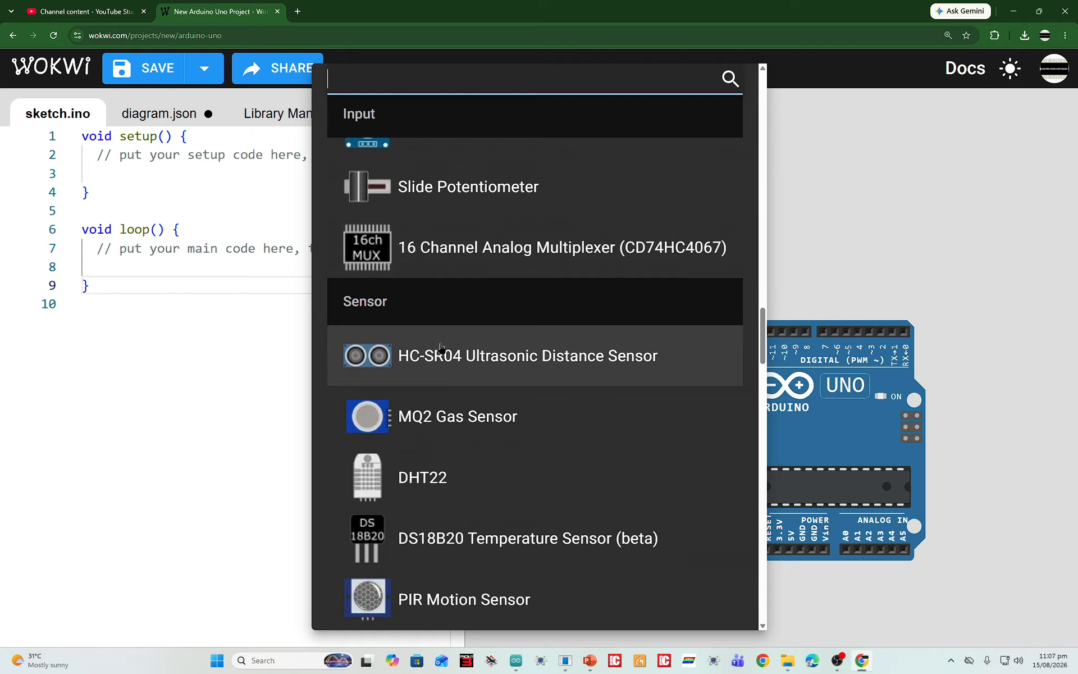
{"action": "scroll", "coordinate": [489, 393], "scroll_direction": "up", "scroll_amount": 12}
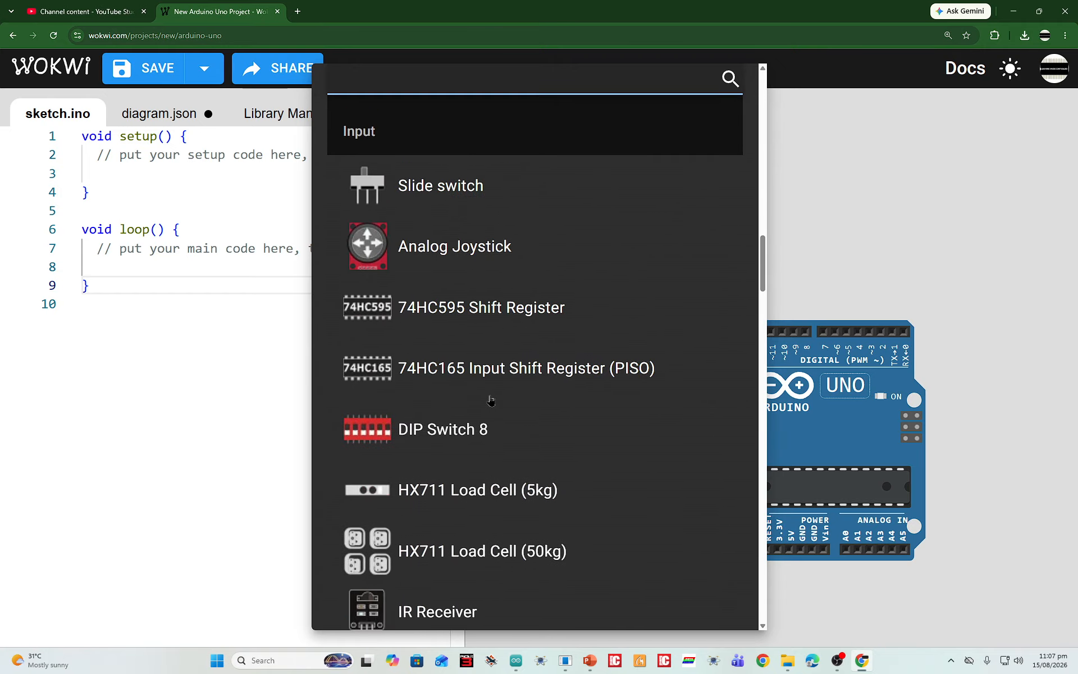
{"action": "scroll", "coordinate": [457, 361], "scroll_direction": "up", "scroll_amount": 3}
{"action": "scroll", "coordinate": [442, 359], "scroll_direction": "down", "scroll_amount": 8}
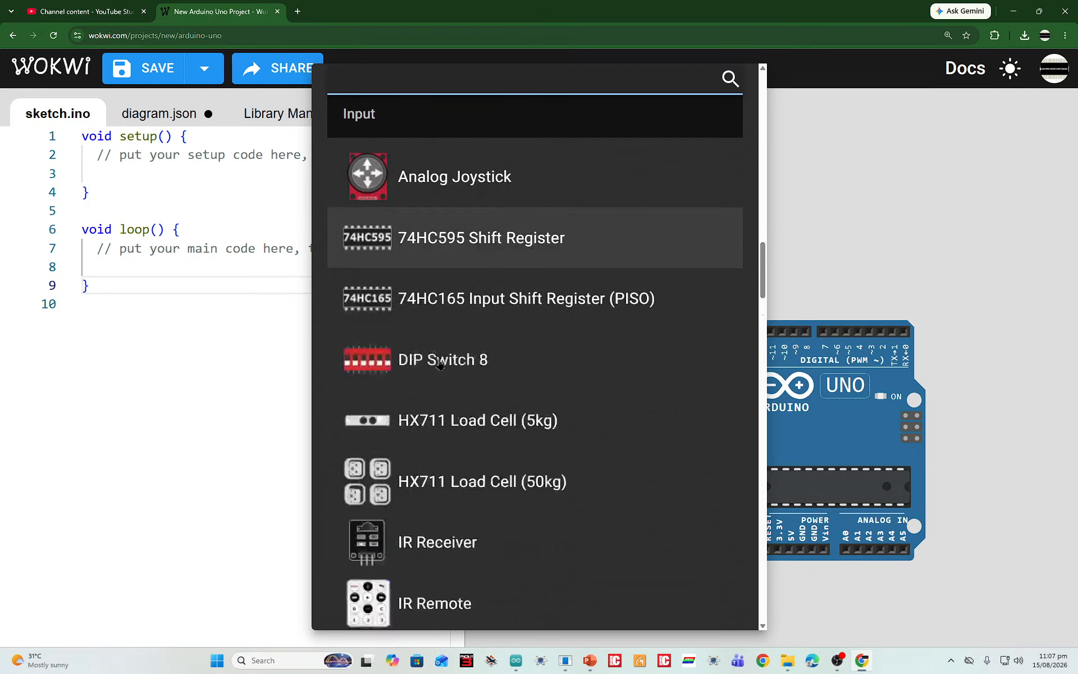
{"action": "scroll", "coordinate": [441, 360], "scroll_direction": "up", "scroll_amount": 6}
{"action": "scroll", "coordinate": [415, 277], "scroll_direction": "down", "scroll_amount": 13}
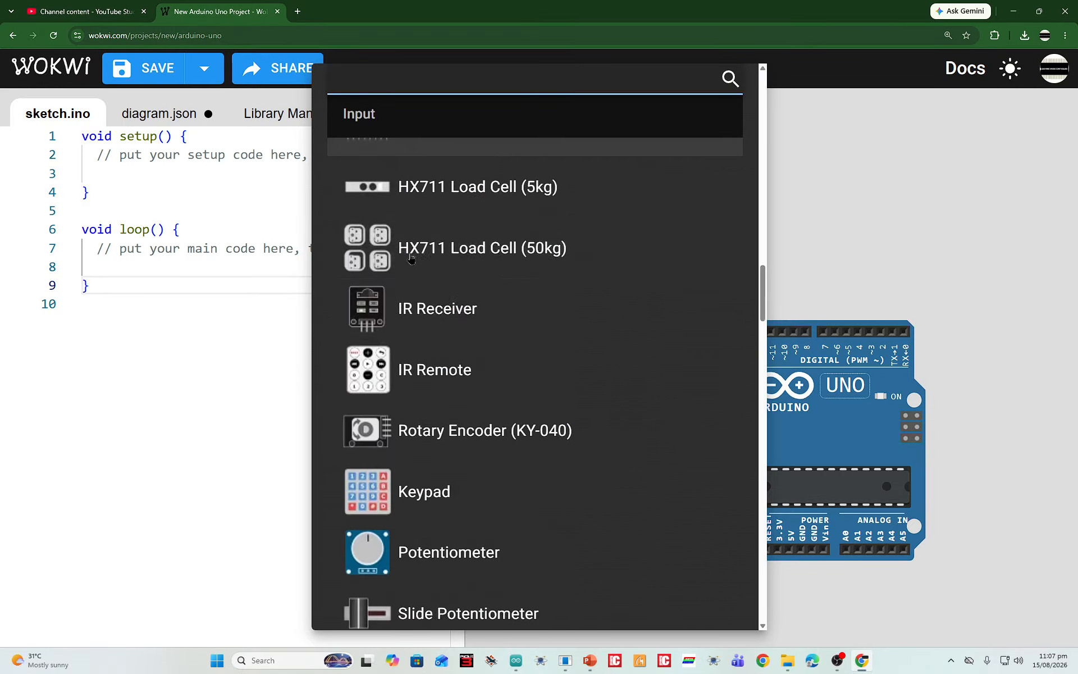
Examine the Sensor, Output, Breadboard, Misc, Power and Logic components in the parts list
{"action": "scroll", "coordinate": [432, 395], "scroll_direction": "down", "scroll_amount": 1}
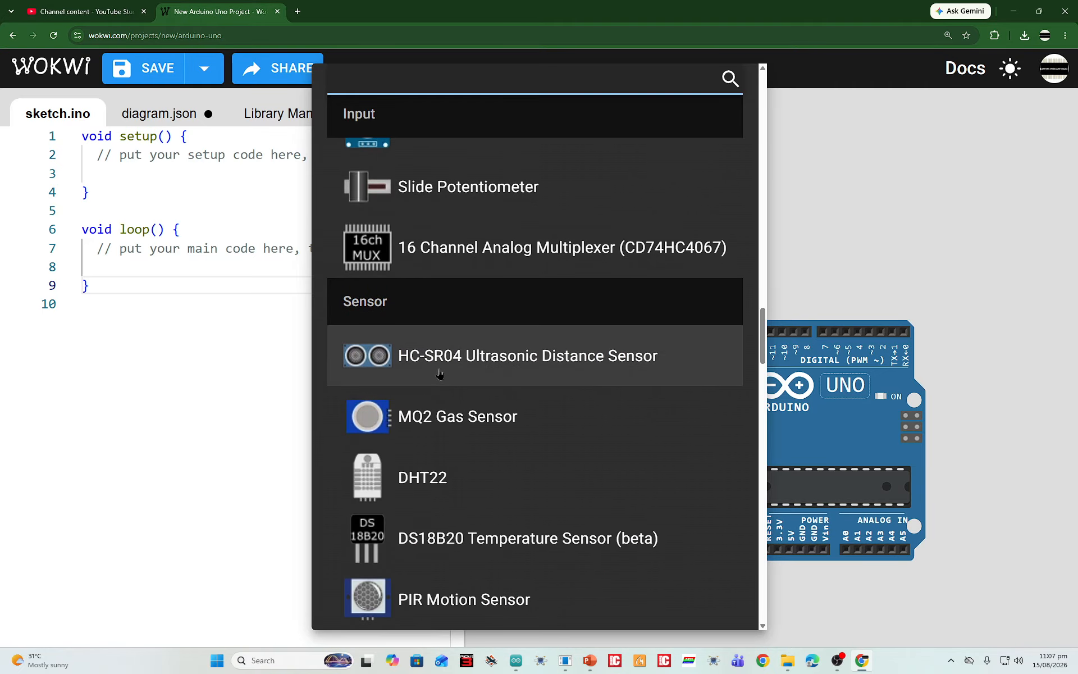
{"action": "scroll", "coordinate": [541, 375], "scroll_direction": "down", "scroll_amount": 2}
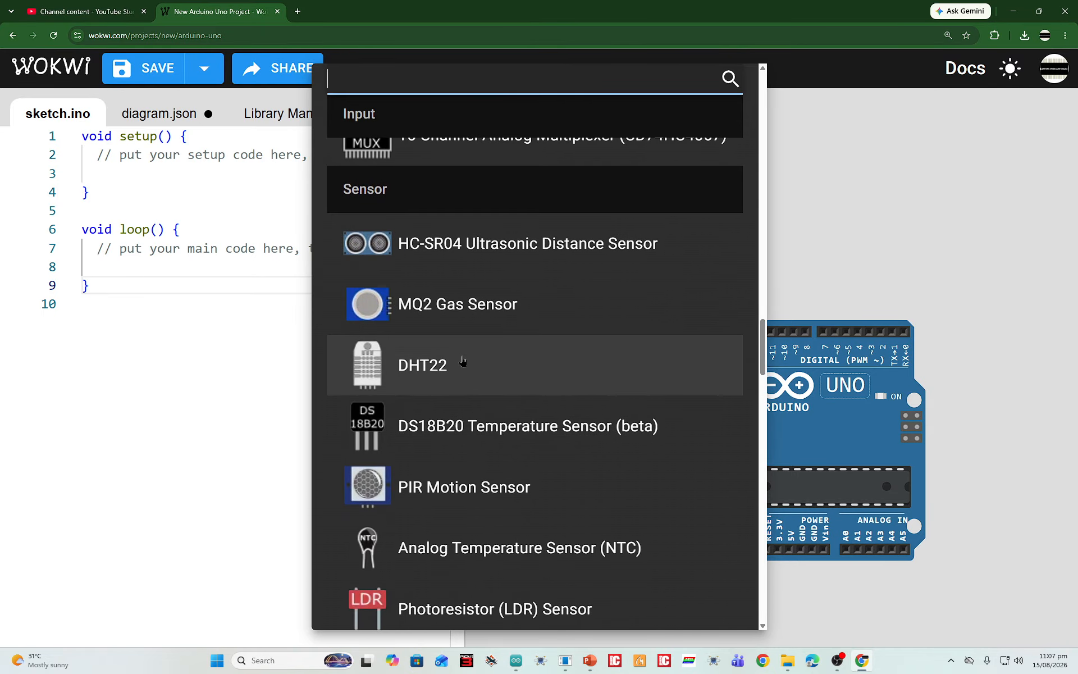
{"action": "scroll", "coordinate": [454, 341], "scroll_direction": "down", "scroll_amount": 2}
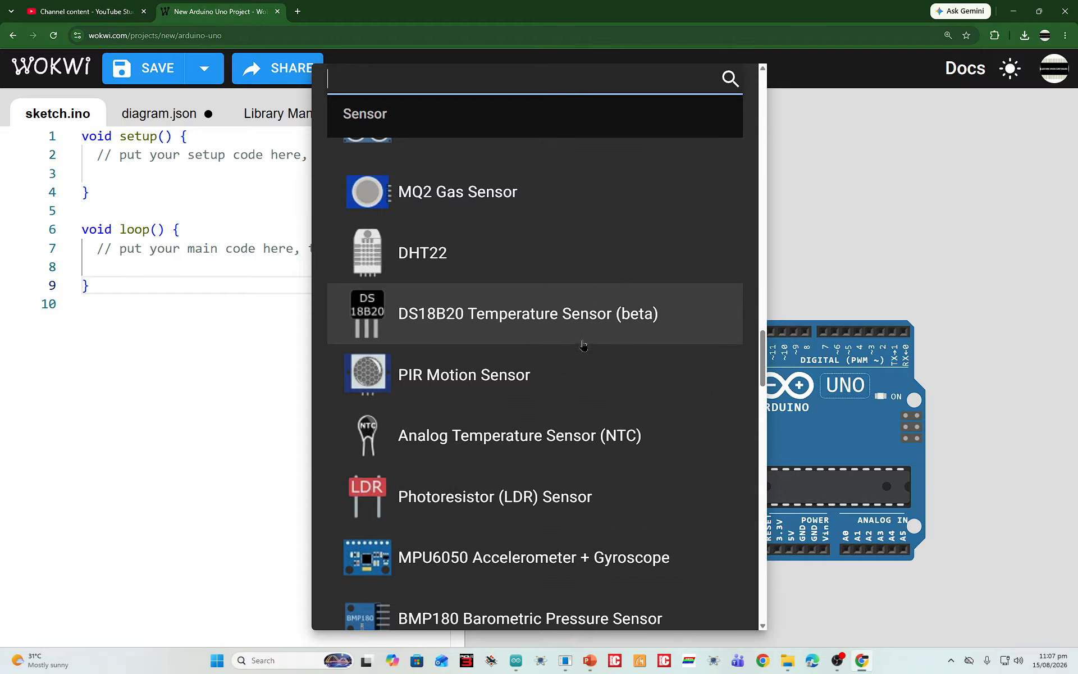
{"action": "scroll", "coordinate": [568, 340], "scroll_direction": "down", "scroll_amount": 3}
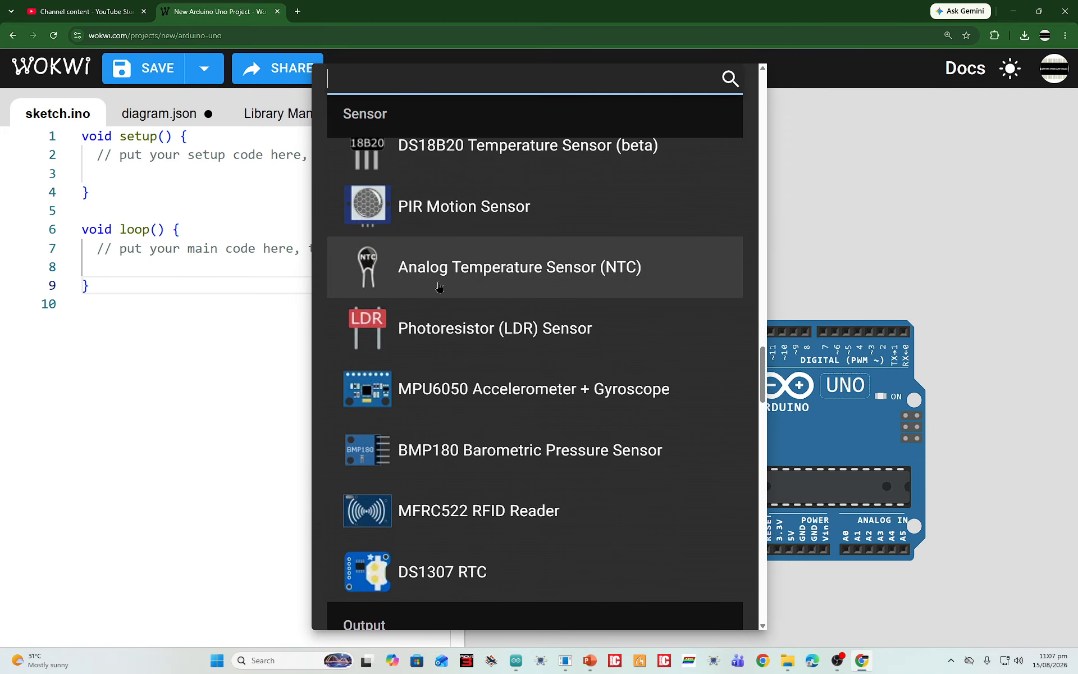
{"action": "scroll", "coordinate": [521, 275], "scroll_direction": "down", "scroll_amount": 6}
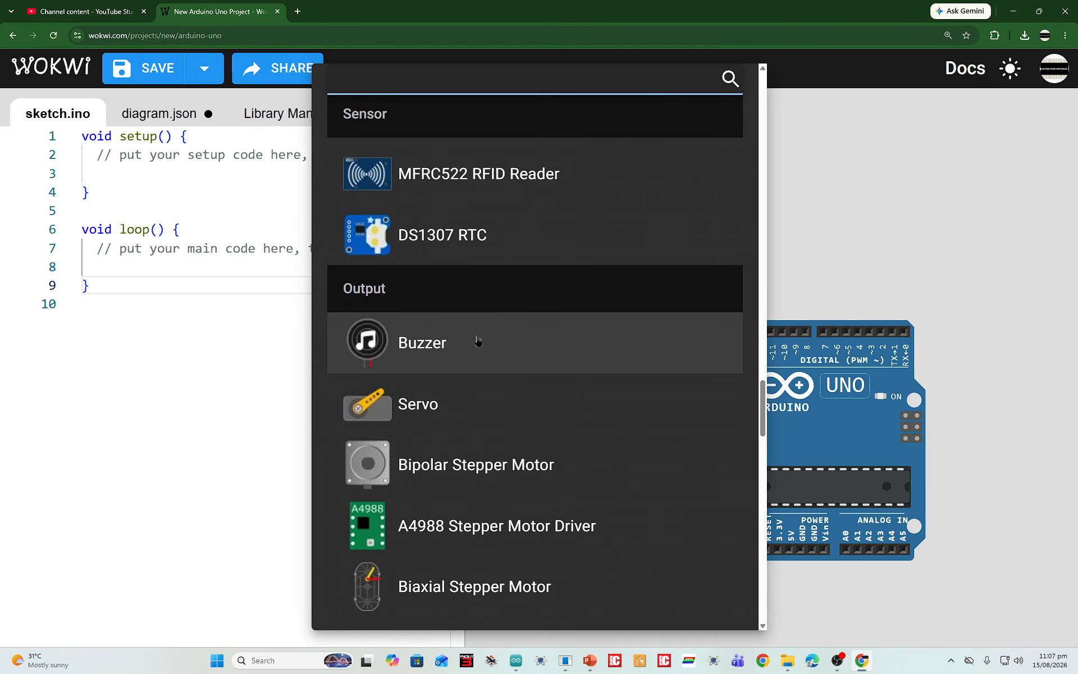
{"action": "scroll", "coordinate": [470, 332], "scroll_direction": "down", "scroll_amount": 2}
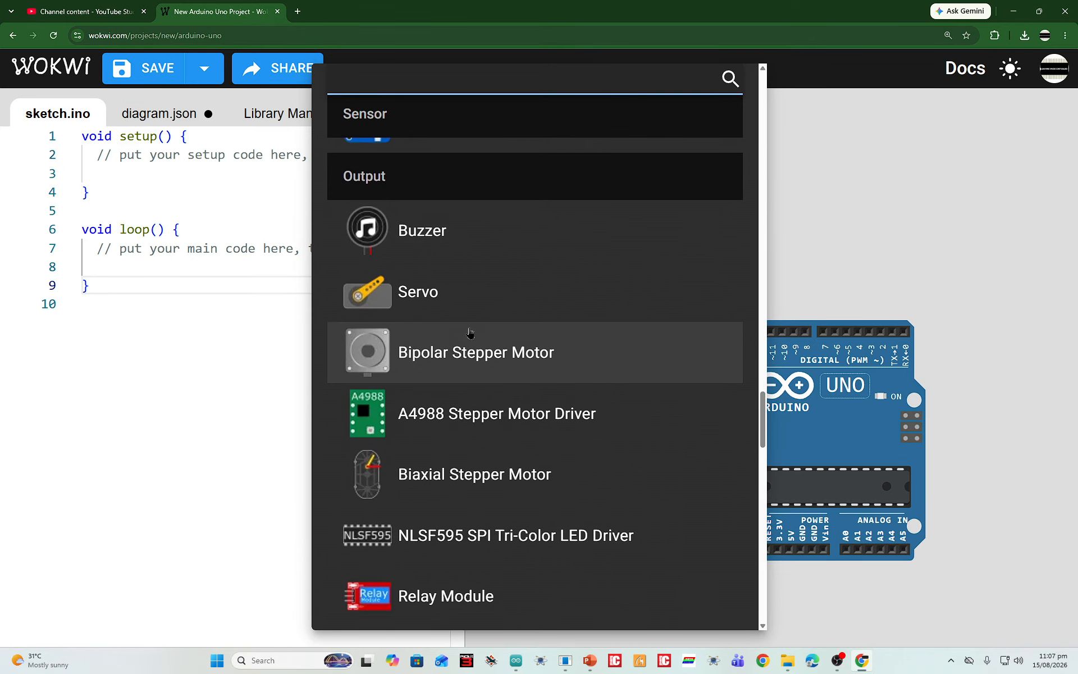
{"action": "scroll", "coordinate": [473, 372], "scroll_direction": "down", "scroll_amount": 4}
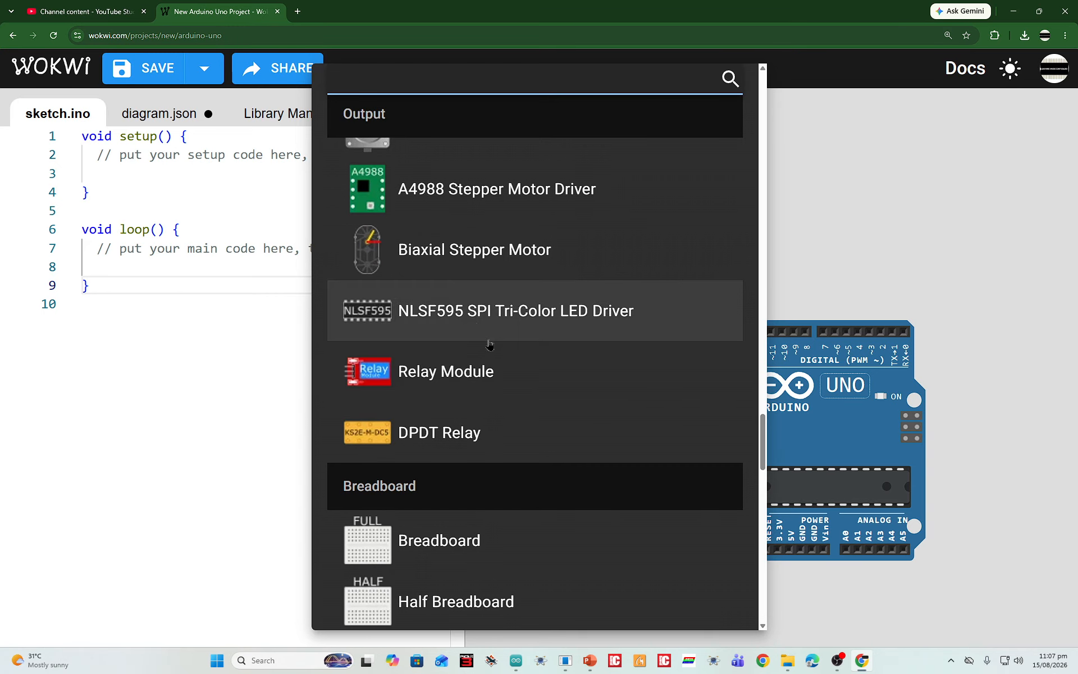
{"action": "scroll", "coordinate": [510, 387], "scroll_direction": "down", "scroll_amount": 4}
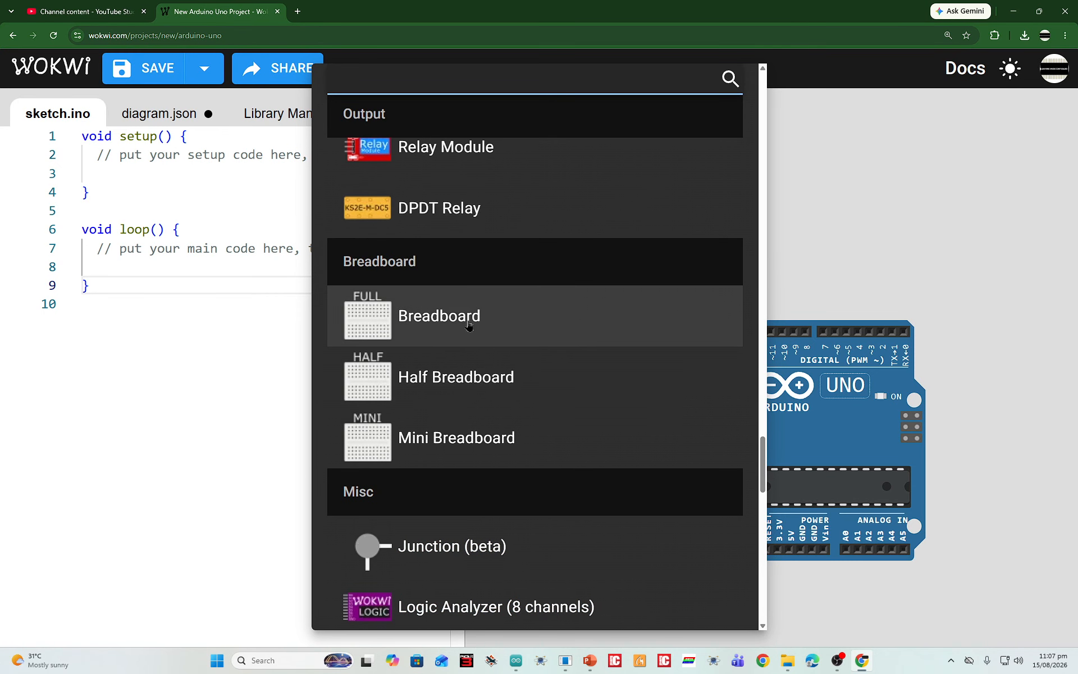
{"action": "scroll", "coordinate": [481, 405], "scroll_direction": "down", "scroll_amount": 5}
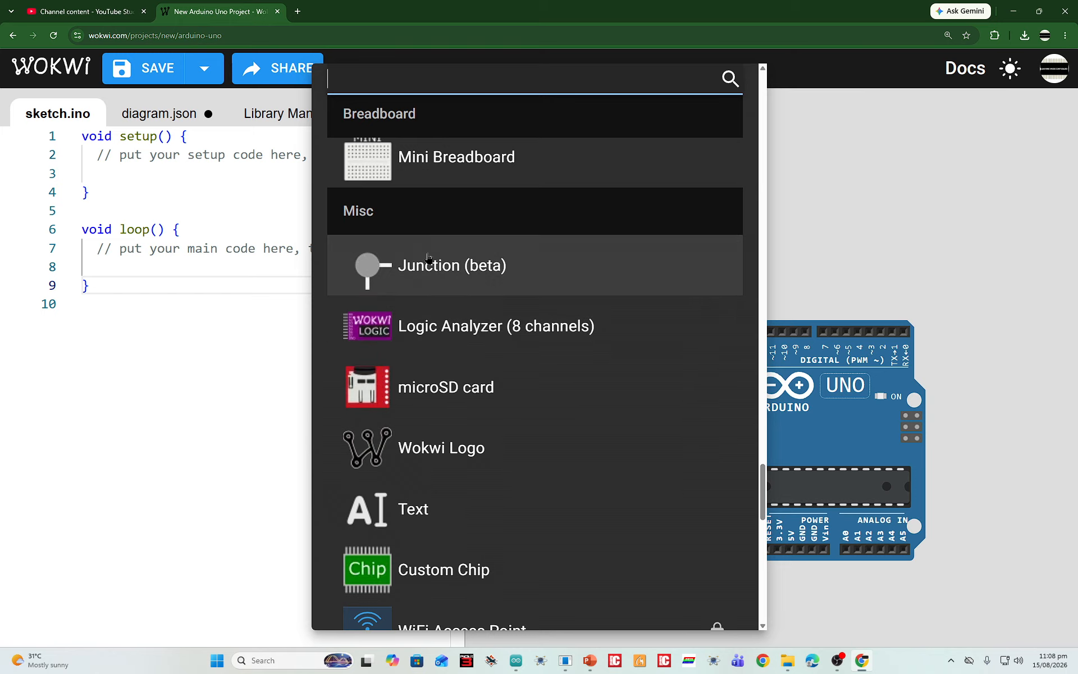
{"action": "scroll", "coordinate": [428, 258], "scroll_direction": "down", "scroll_amount": 6}
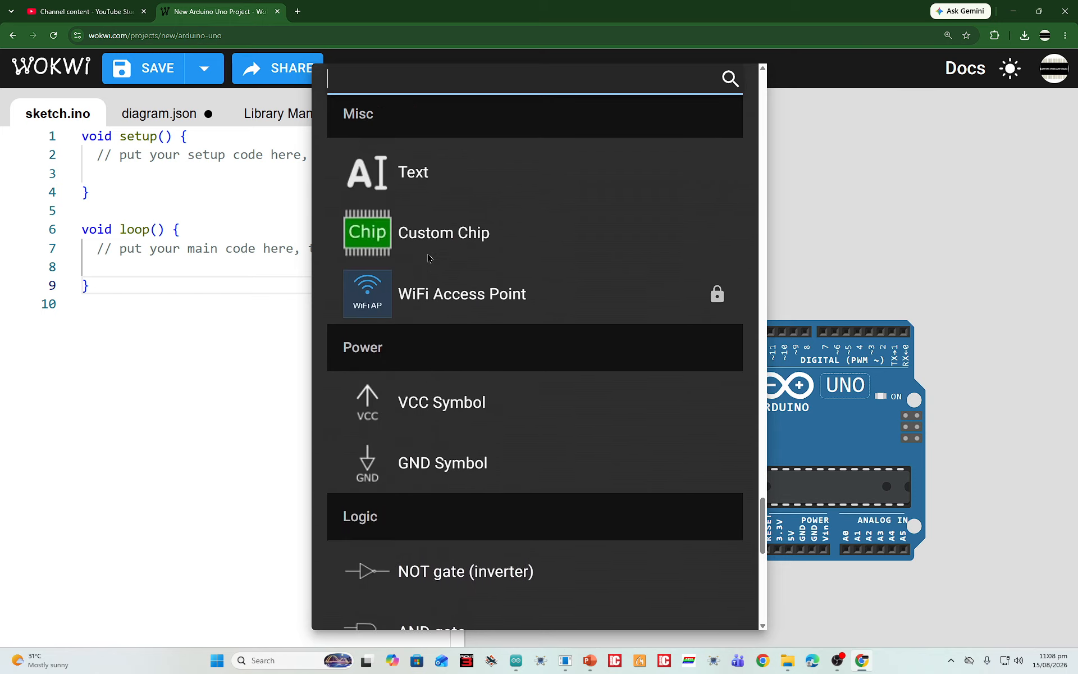
{"action": "scroll", "coordinate": [441, 331], "scroll_direction": "down", "scroll_amount": 4}
{"action": "scroll", "coordinate": [441, 331], "scroll_direction": "up", "scroll_amount": 3}
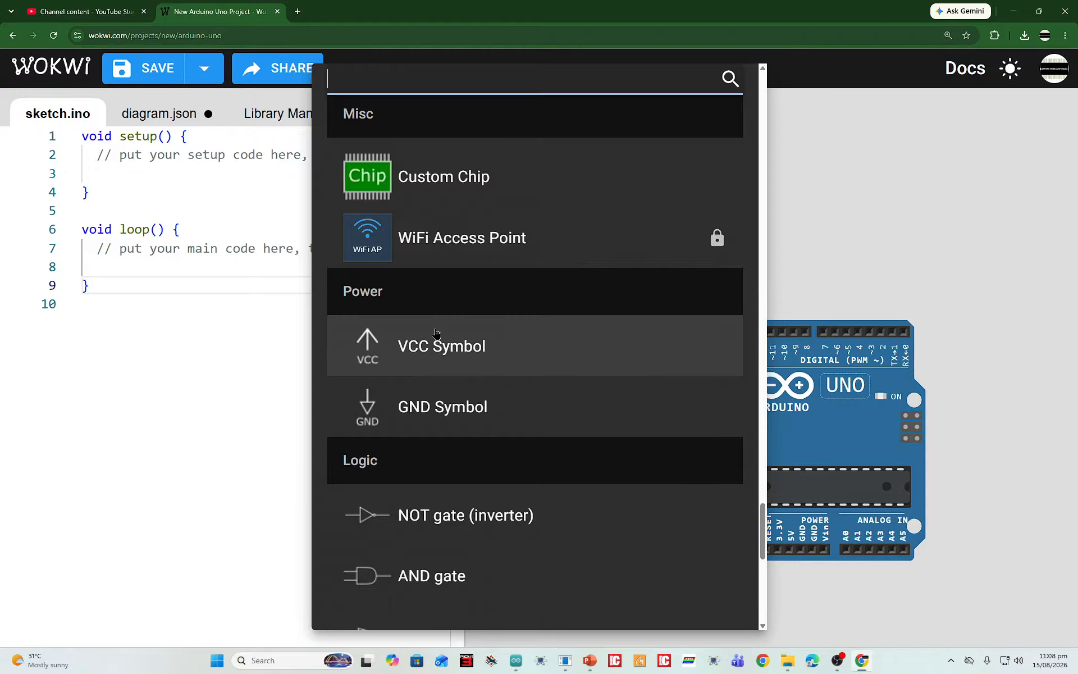
{"action": "scroll", "coordinate": [436, 332], "scroll_direction": "down", "scroll_amount": 3}
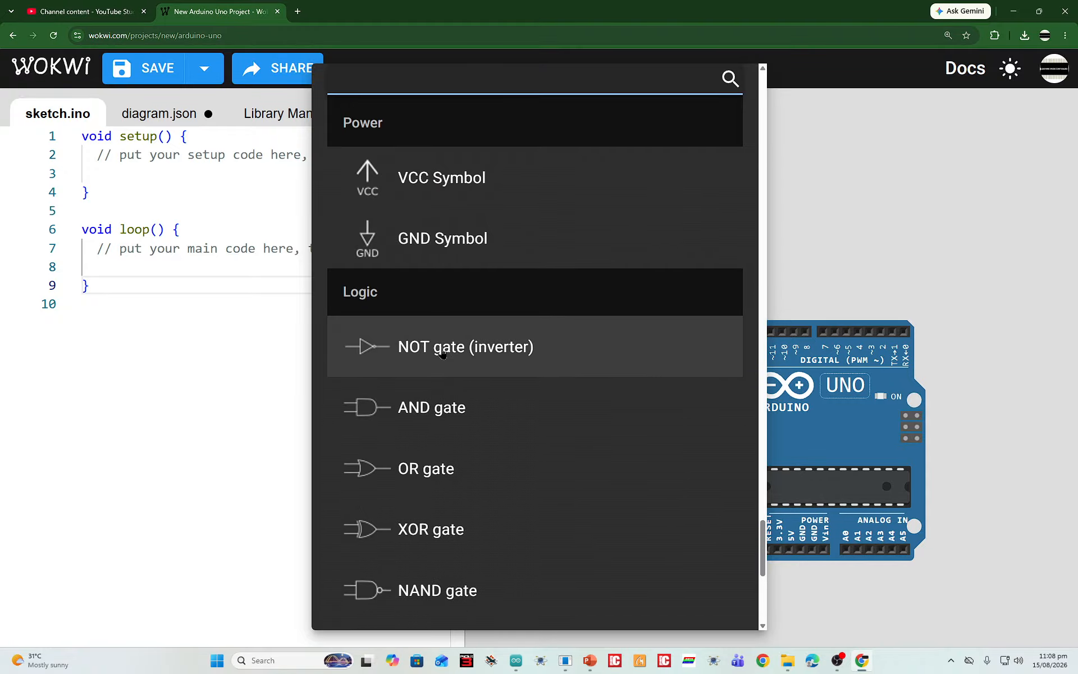
{"action": "scroll", "coordinate": [441, 349], "scroll_direction": "down", "scroll_amount": 8}
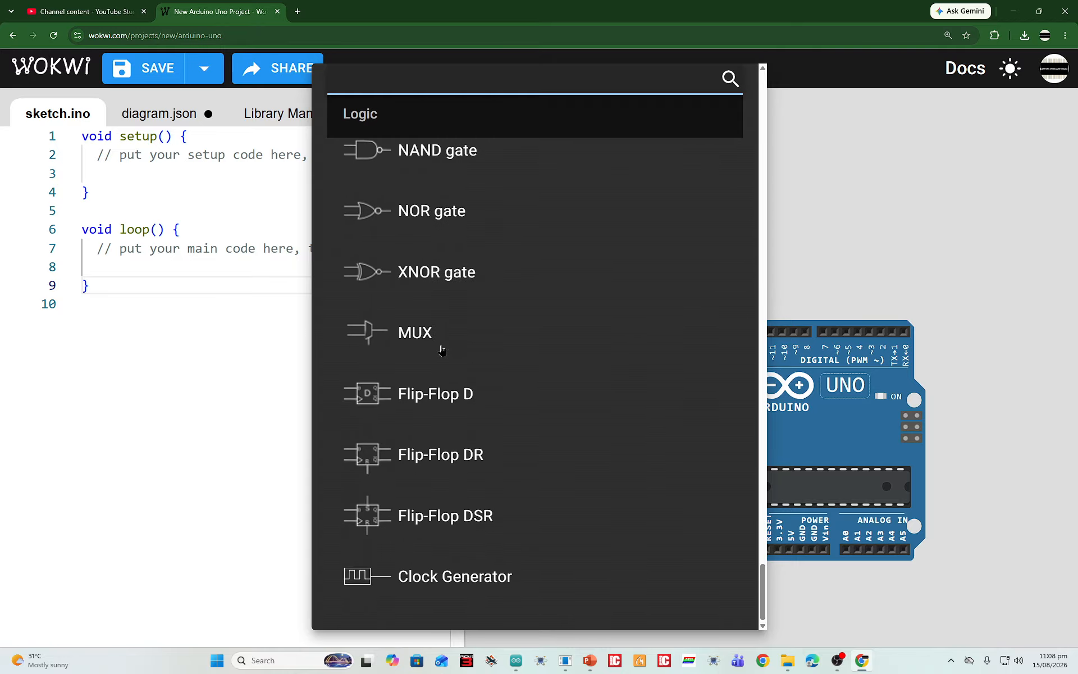
Add an LED from the Basic category of the parts list to the simulation diagram
{"action": "scroll", "coordinate": [437, 354], "scroll_direction": "up", "scroll_amount": 10}
{"action": "scroll", "coordinate": [436, 354], "scroll_direction": "up", "scroll_amount": 20}
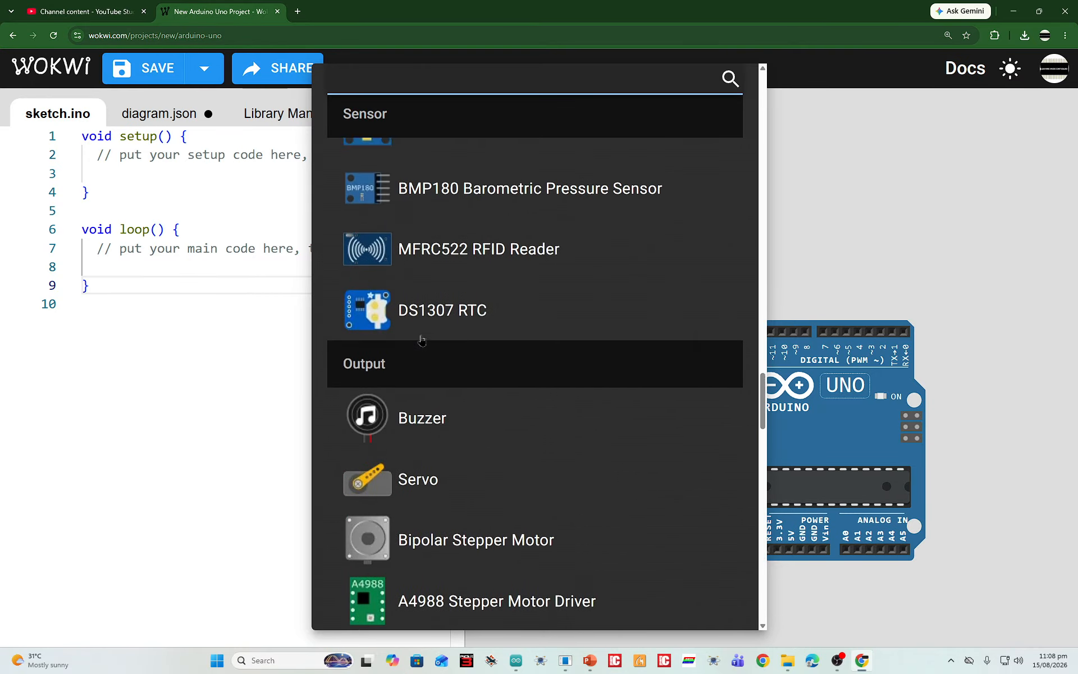
{"action": "scroll", "coordinate": [408, 332], "scroll_direction": "up", "scroll_amount": 20}
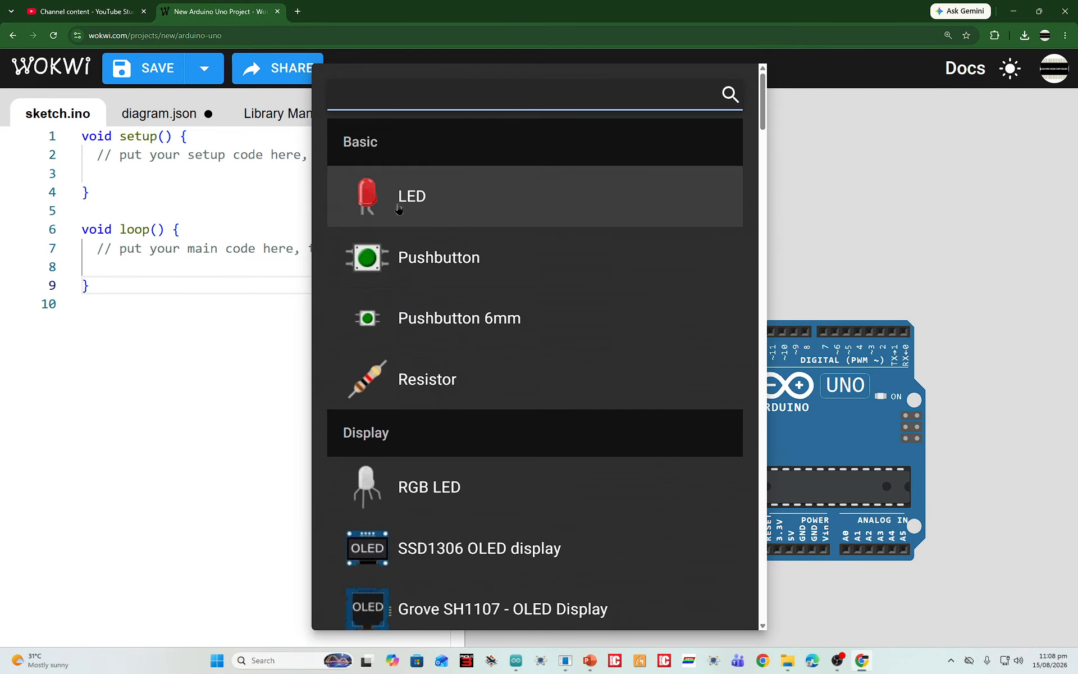
{"action": "left_click", "coordinate": [424, 211]}
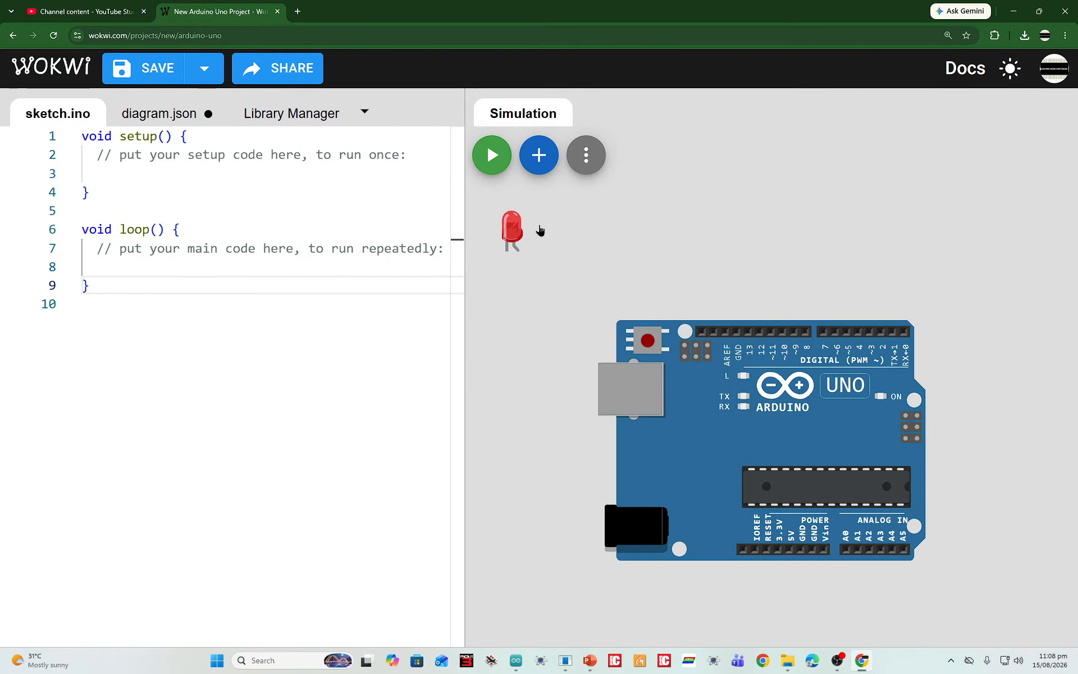
Move the LED into the empty space above the Arduino Uno board
{"action": "left_click", "coordinate": [520, 237]}
{"action": "left_click_drag", "start_coordinate": [765, 233], "coordinate": [760, 179]}
{"action": "left_click", "coordinate": [820, 242]}
{"action": "left_click", "coordinate": [770, 243]}
{"action": "scroll", "coordinate": [837, 172], "scroll_direction": "up", "scroll_amount": 3}
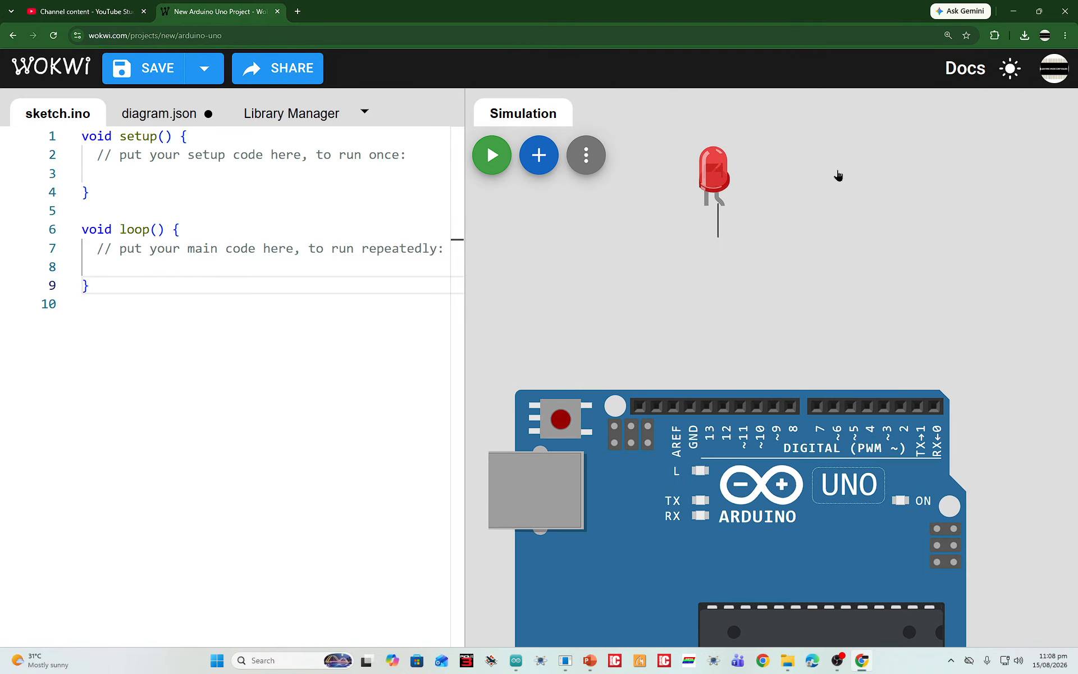
Examine the LED's two legs up close to identify its cathode and anode pins
{"action": "left_click", "coordinate": [730, 171]}
{"action": "scroll", "coordinate": [725, 214], "scroll_direction": "up", "scroll_amount": 5}
{"action": "scroll", "coordinate": [719, 246], "scroll_direction": "down", "scroll_amount": 3}
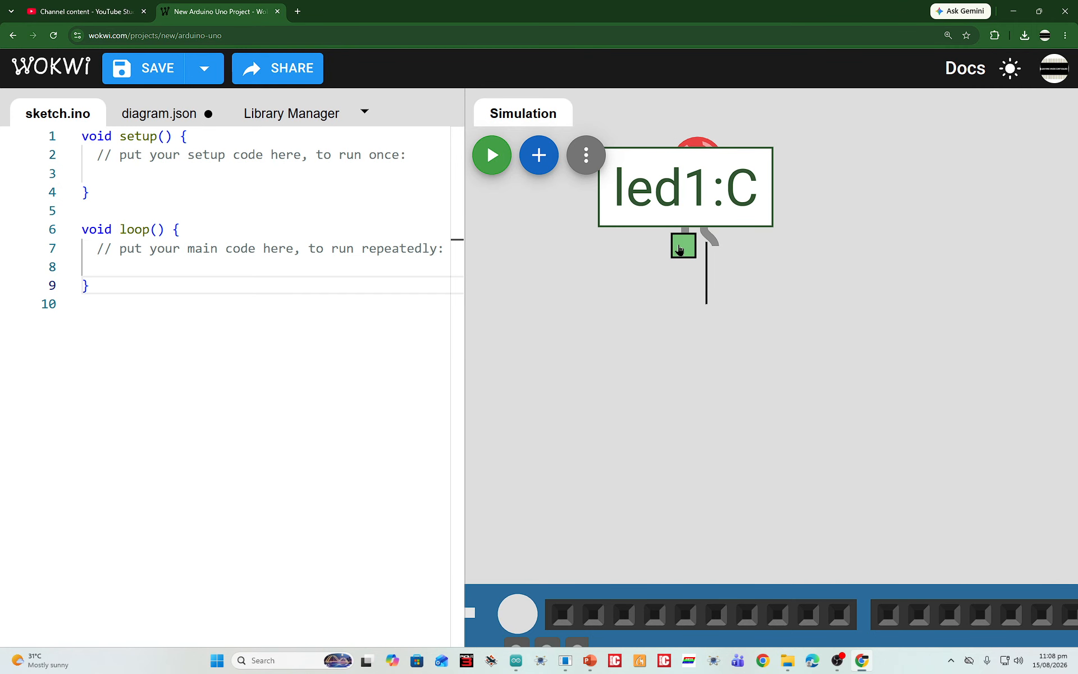
{"action": "scroll", "coordinate": [679, 249], "scroll_direction": "up", "scroll_amount": 4}
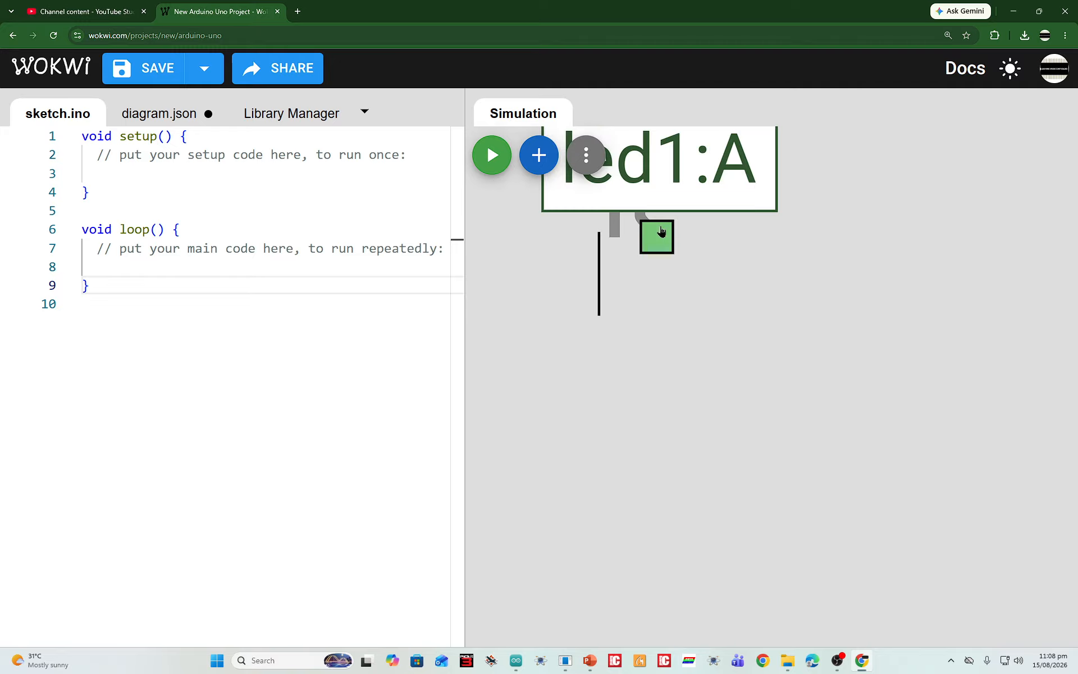
{"action": "scroll", "coordinate": [748, 358], "scroll_direction": "down", "scroll_amount": 2}
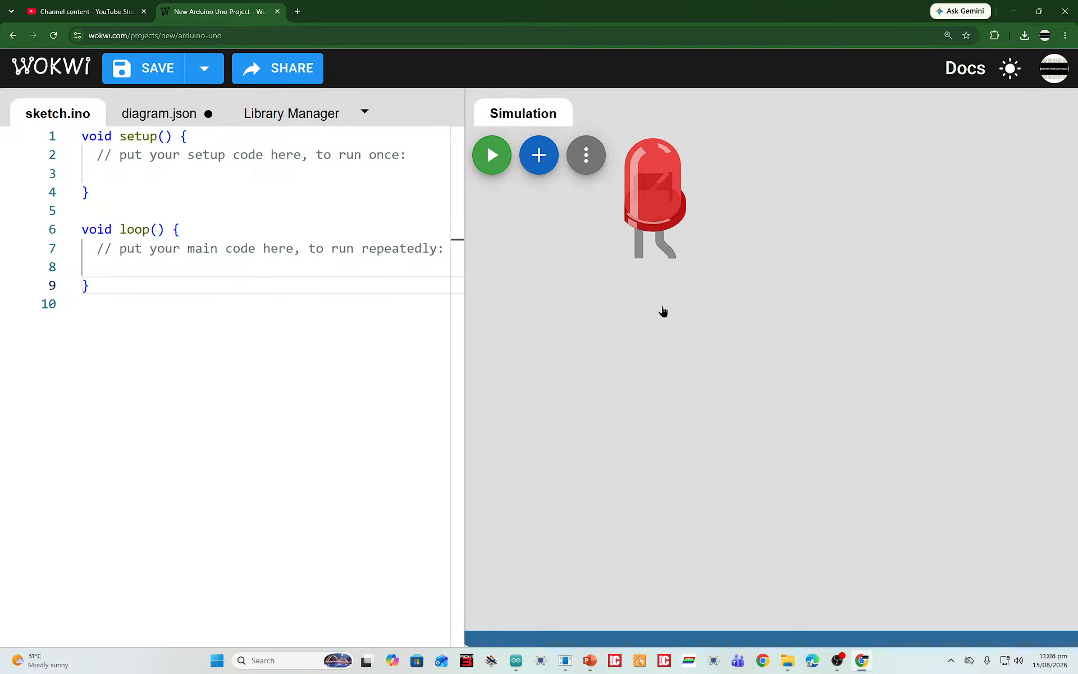
{"action": "scroll", "coordinate": [669, 261], "scroll_direction": "down", "scroll_amount": 5}
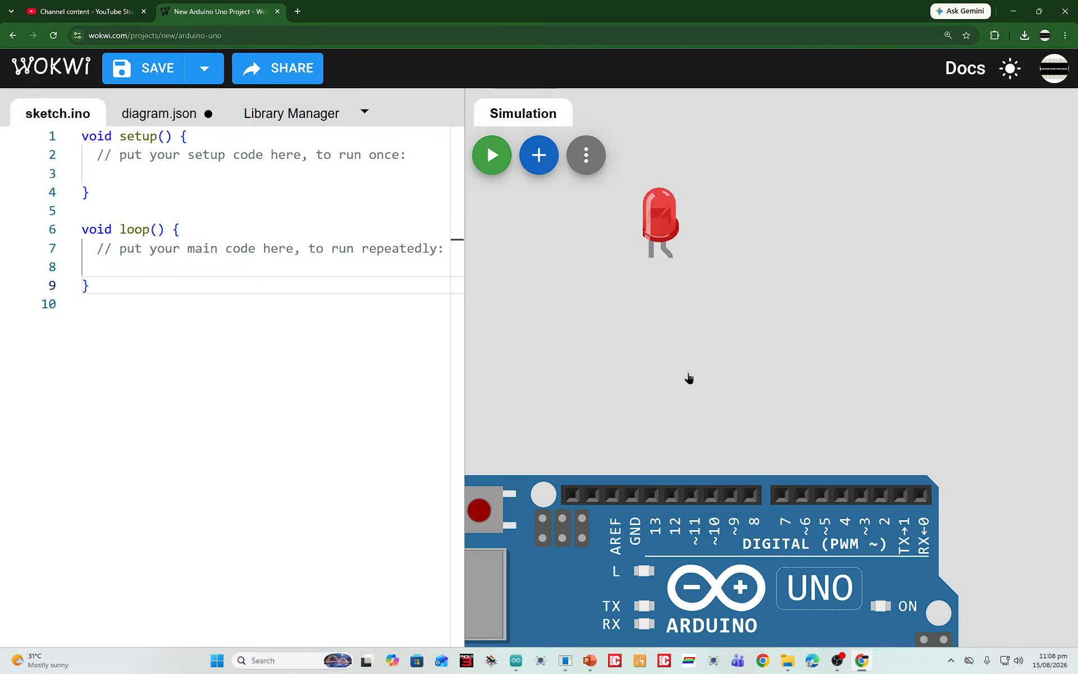
{"action": "scroll", "coordinate": [496, 235], "scroll_direction": "up", "scroll_amount": 3}
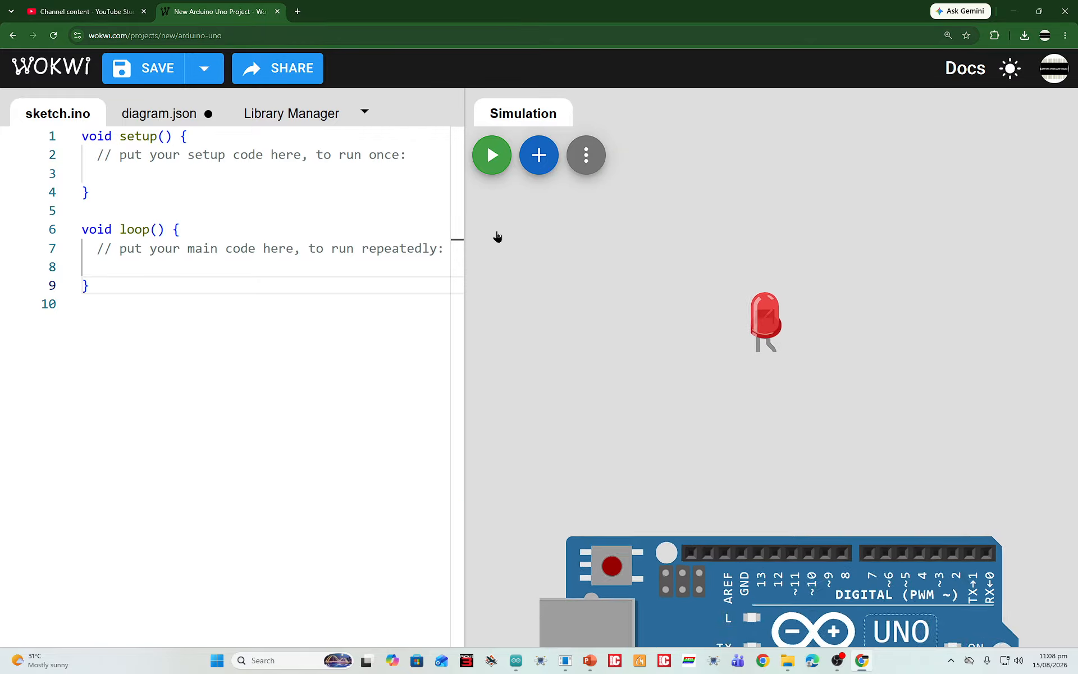
Add a resistor from the Basic category and place it between the LED and the Arduino, to the right below the LED
{"action": "left_click", "coordinate": [537, 165]}
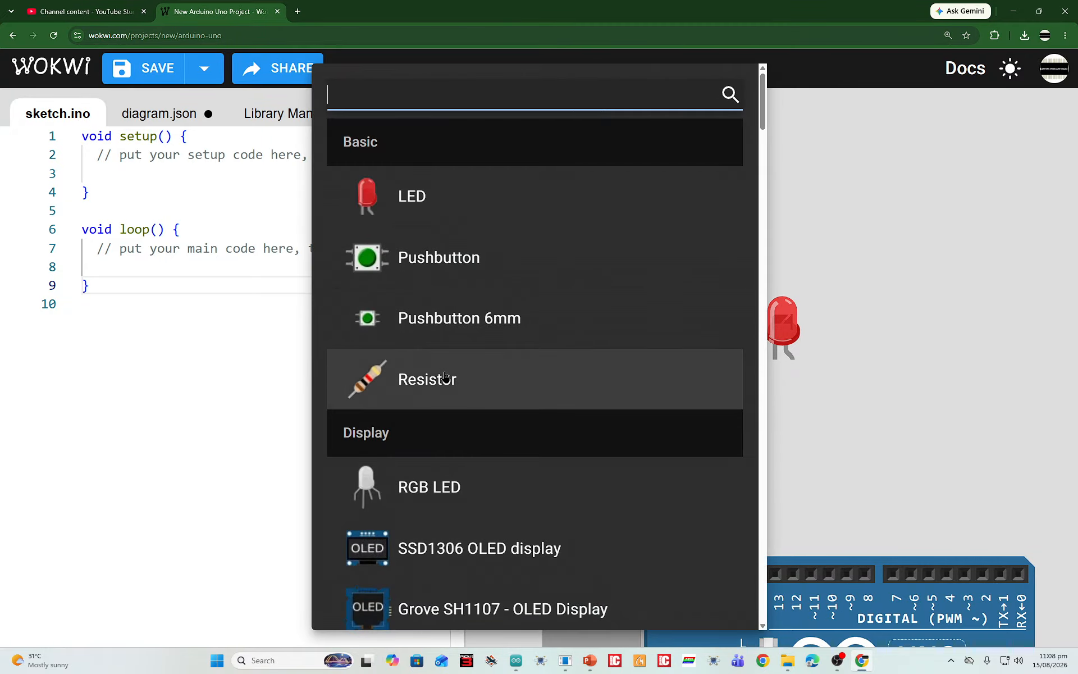
{"action": "left_click", "coordinate": [431, 377]}
{"action": "left_click", "coordinate": [540, 218]}
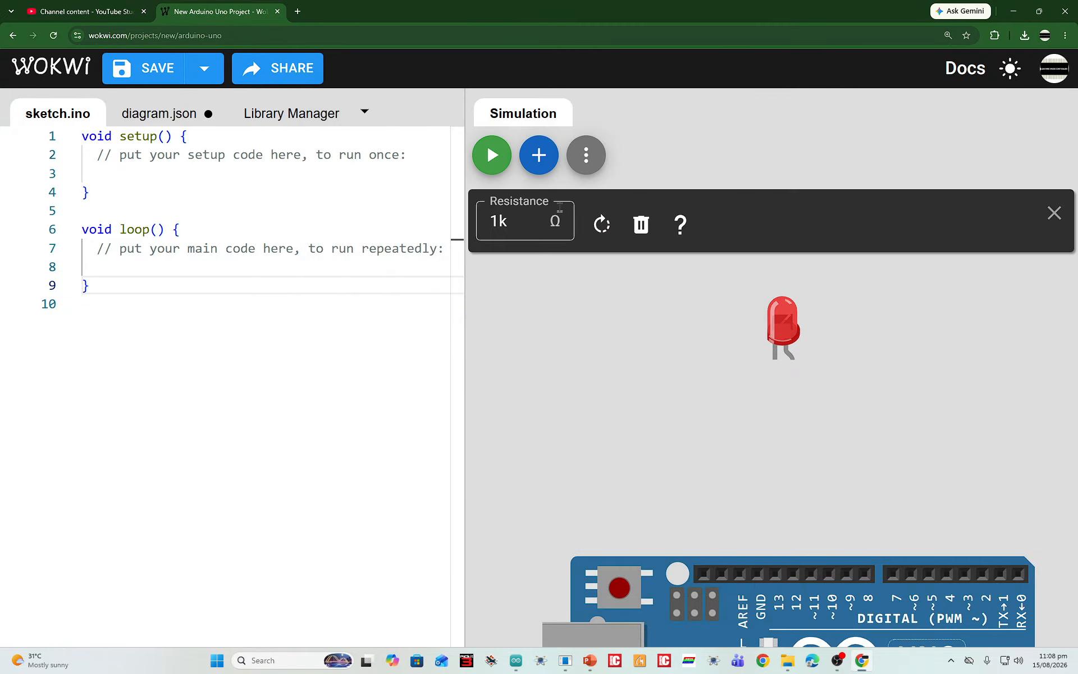
{"action": "left_click", "coordinate": [575, 291]}
{"action": "left_click_drag", "start_coordinate": [560, 217], "coordinate": [853, 418]}
{"action": "double_click", "coordinate": [507, 220]}
{"action": "type", "text": "220"}
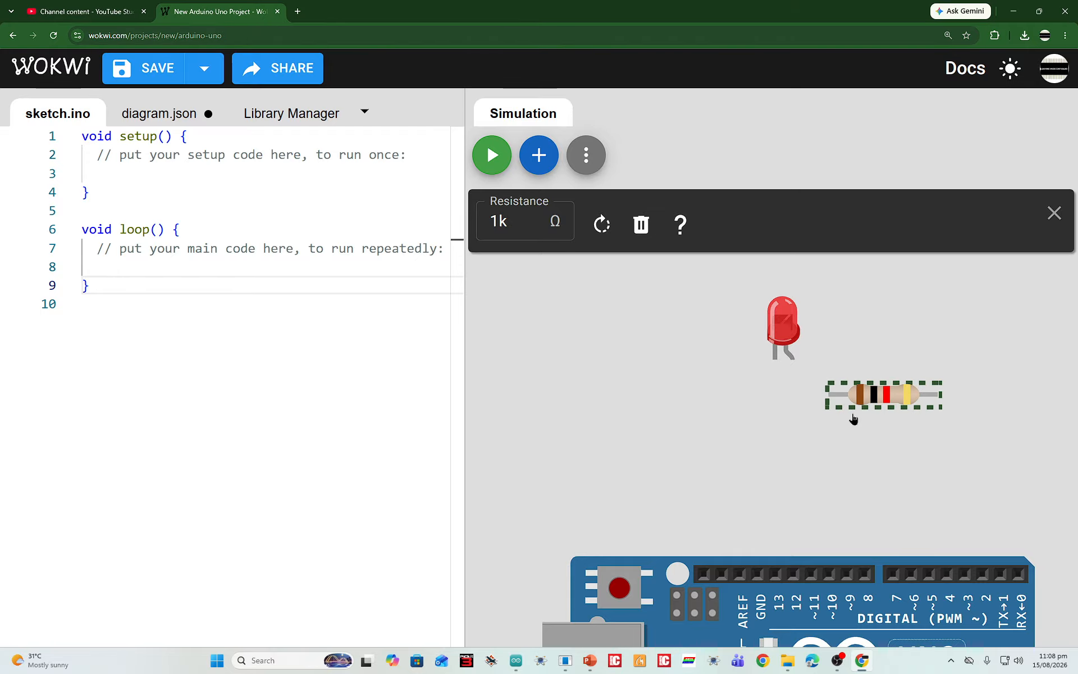
{"action": "left_click", "coordinate": [853, 418]}
Wire the LED's anode to the resistor's near end and the resistor's far end to Arduino digital pin 7
{"action": "scroll", "coordinate": [936, 393], "scroll_direction": "up", "scroll_amount": 3}
{"action": "left_click", "coordinate": [695, 333]}
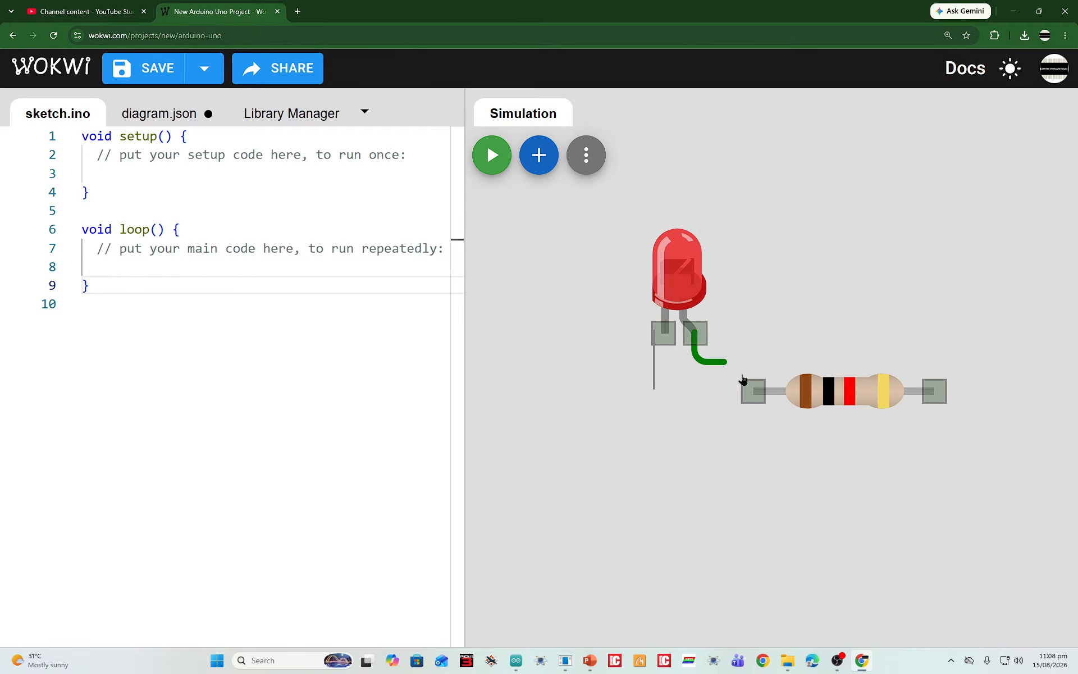
{"action": "left_click", "coordinate": [751, 391]}
{"action": "scroll", "coordinate": [803, 479], "scroll_direction": "down", "scroll_amount": 3}
{"action": "scroll", "coordinate": [879, 380], "scroll_direction": "up", "scroll_amount": 1}
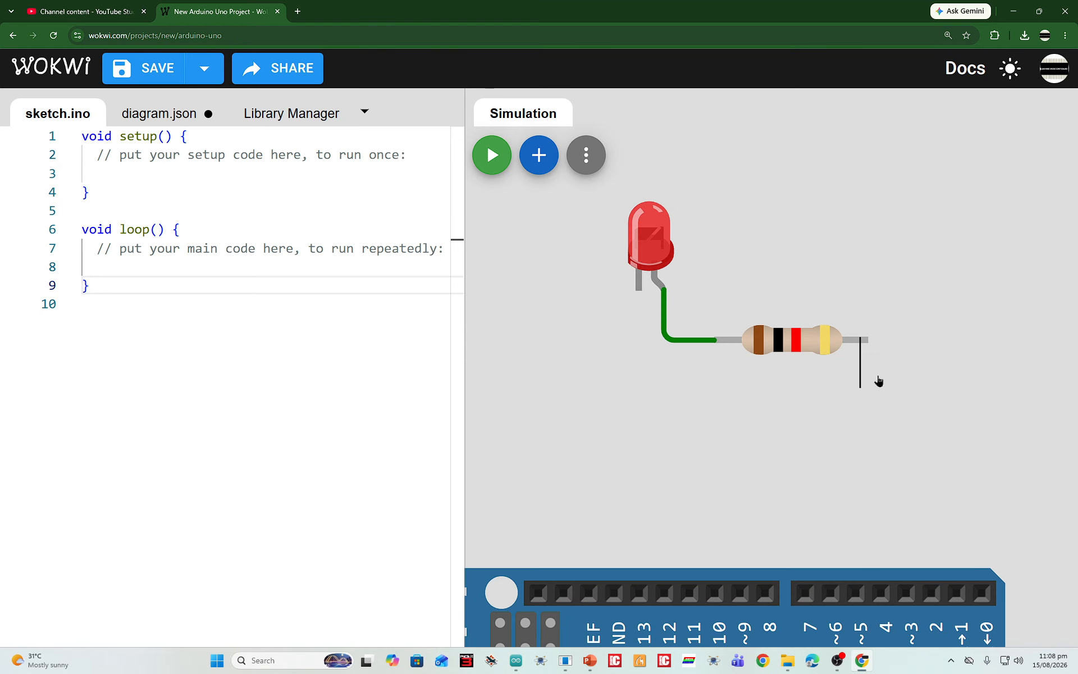
{"action": "left_click", "coordinate": [868, 340]}
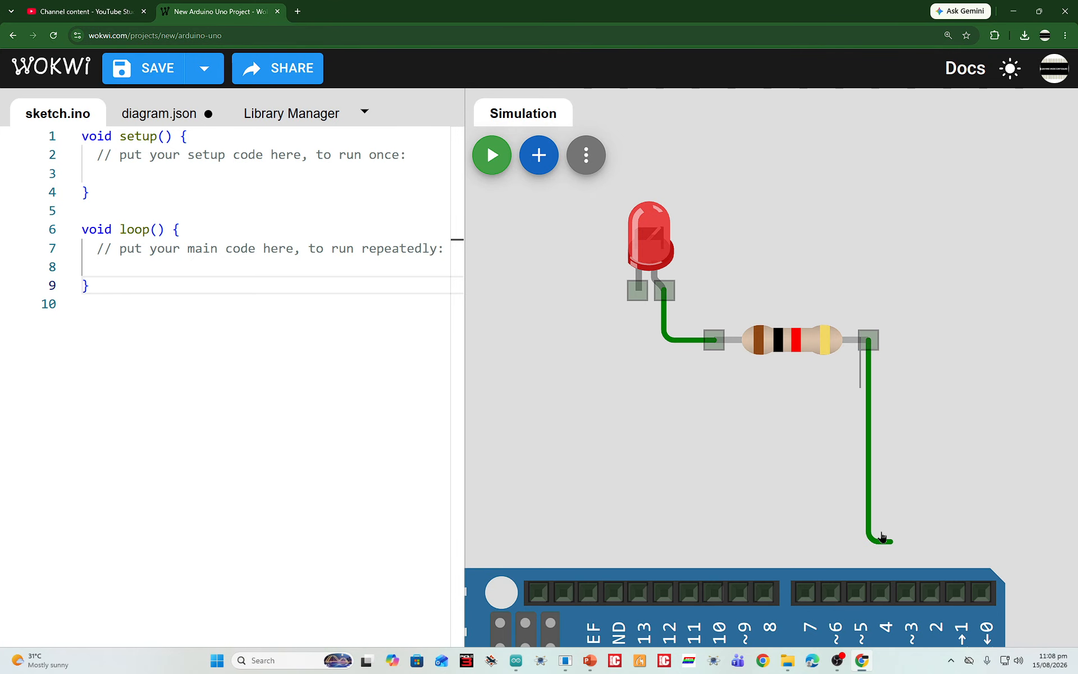
{"action": "left_click", "coordinate": [805, 592]}
Wire the LED's cathode to the GND pin in the Arduino's digital header
{"action": "scroll", "coordinate": [623, 415], "scroll_direction": "down", "scroll_amount": 2}
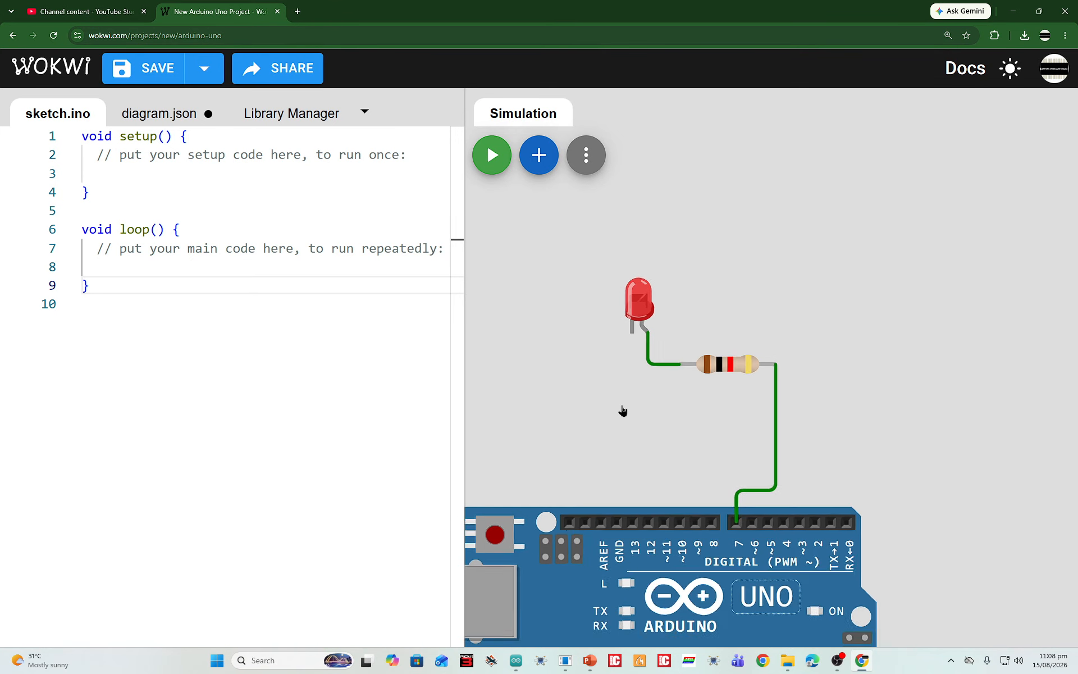
{"action": "left_click", "coordinate": [630, 339]}
{"action": "scroll", "coordinate": [612, 482], "scroll_direction": "up", "scroll_amount": 2}
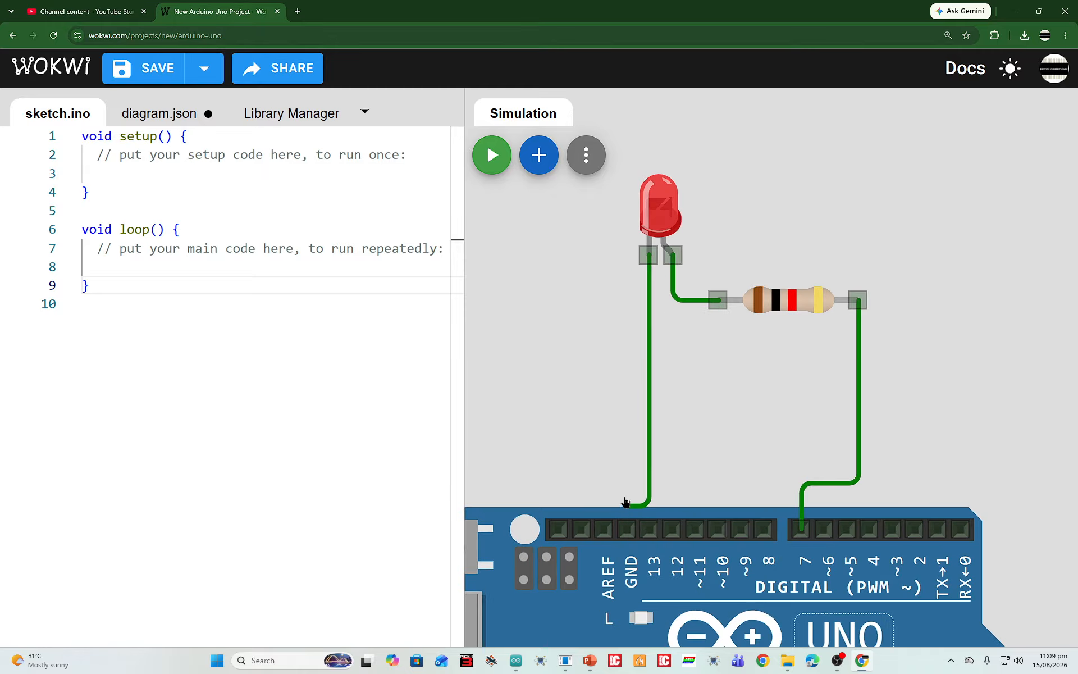
{"action": "left_click", "coordinate": [629, 528]}
{"action": "scroll", "coordinate": [646, 427], "scroll_direction": "down", "scroll_amount": 3}
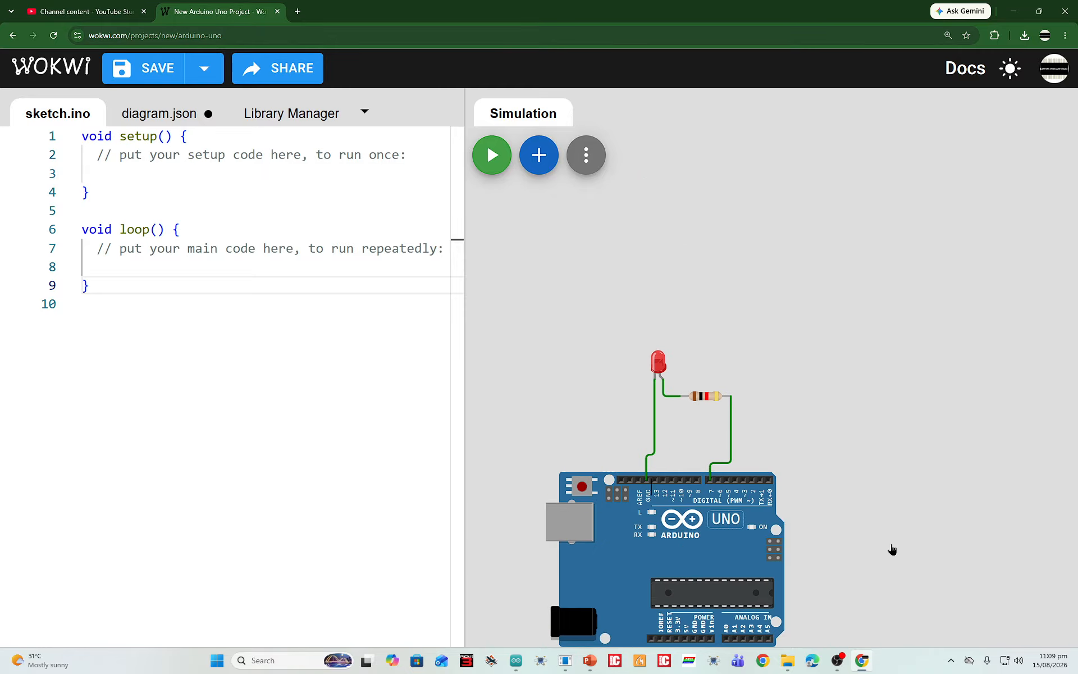
Examine the Arduino's power header and the LED circuit's connections to GND and pin 7
{"action": "right_click", "coordinate": [897, 417]}
{"action": "left_click", "coordinate": [890, 535]}
{"action": "left_click_drag", "start_coordinate": [873, 554], "coordinate": [874, 355]}
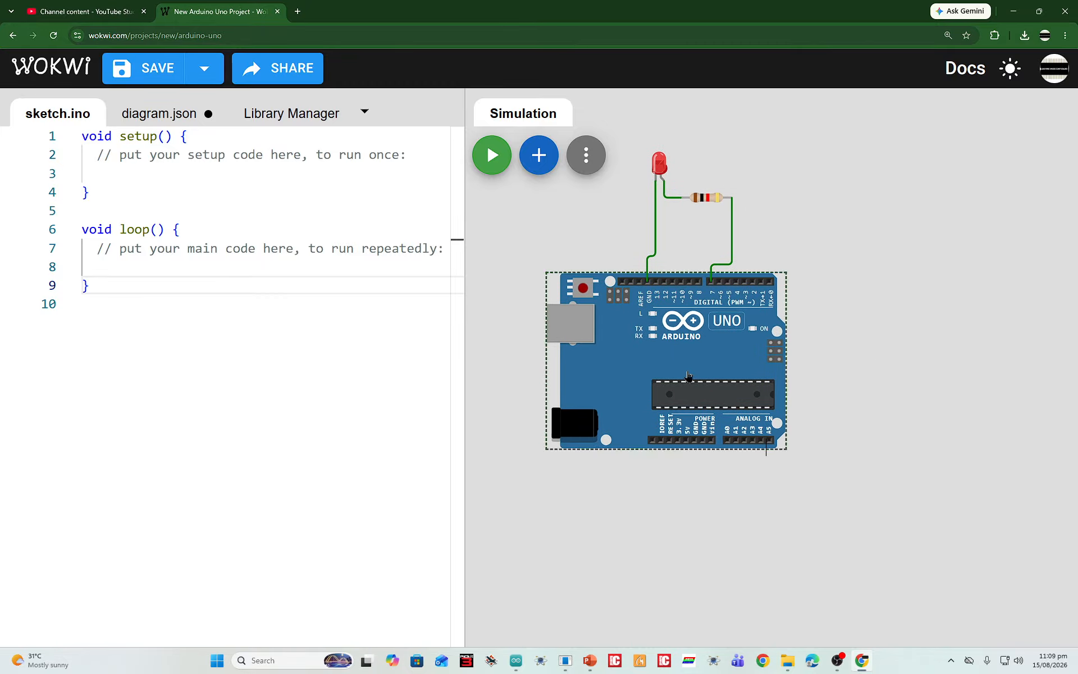
{"action": "scroll", "coordinate": [702, 416], "scroll_direction": "up", "scroll_amount": 6}
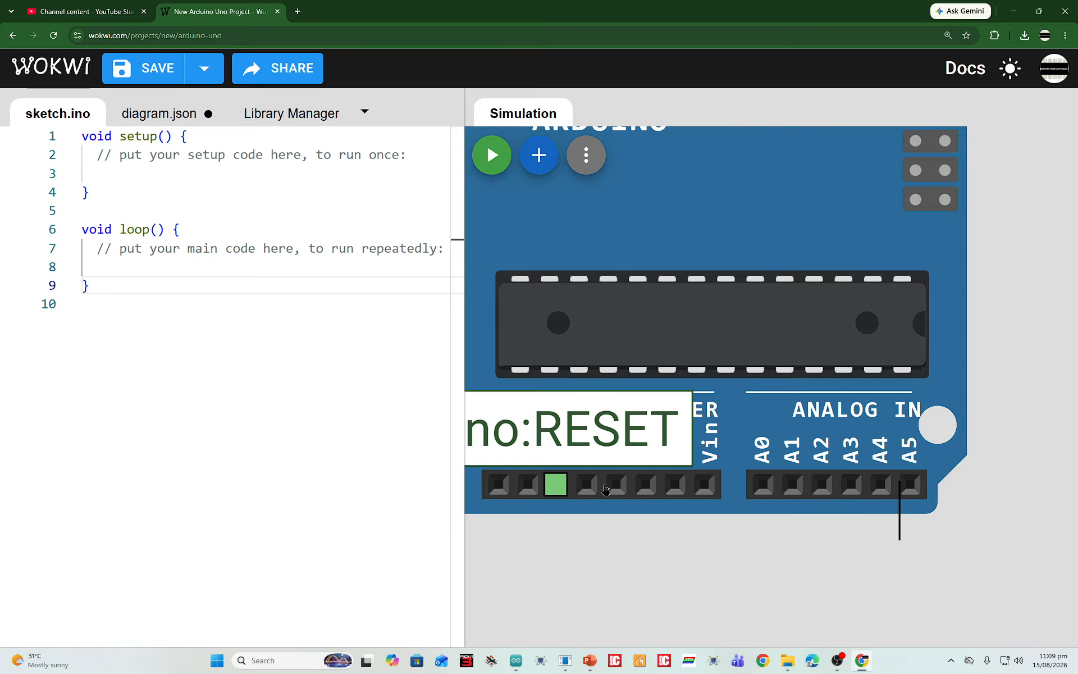
{"action": "scroll", "coordinate": [887, 483], "scroll_direction": "down", "scroll_amount": 3}
{"action": "scroll", "coordinate": [814, 477], "scroll_direction": "up", "scroll_amount": 3}
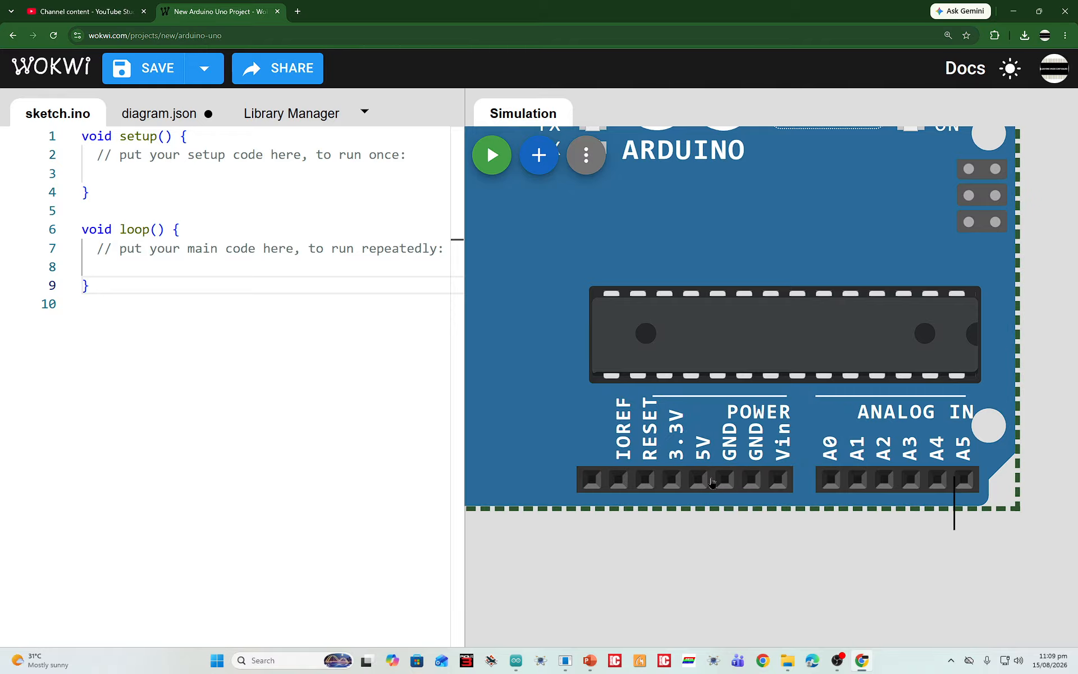
{"action": "scroll", "coordinate": [702, 477], "scroll_direction": "down", "scroll_amount": 5}
{"action": "scroll", "coordinate": [690, 188], "scroll_direction": "up", "scroll_amount": 3}
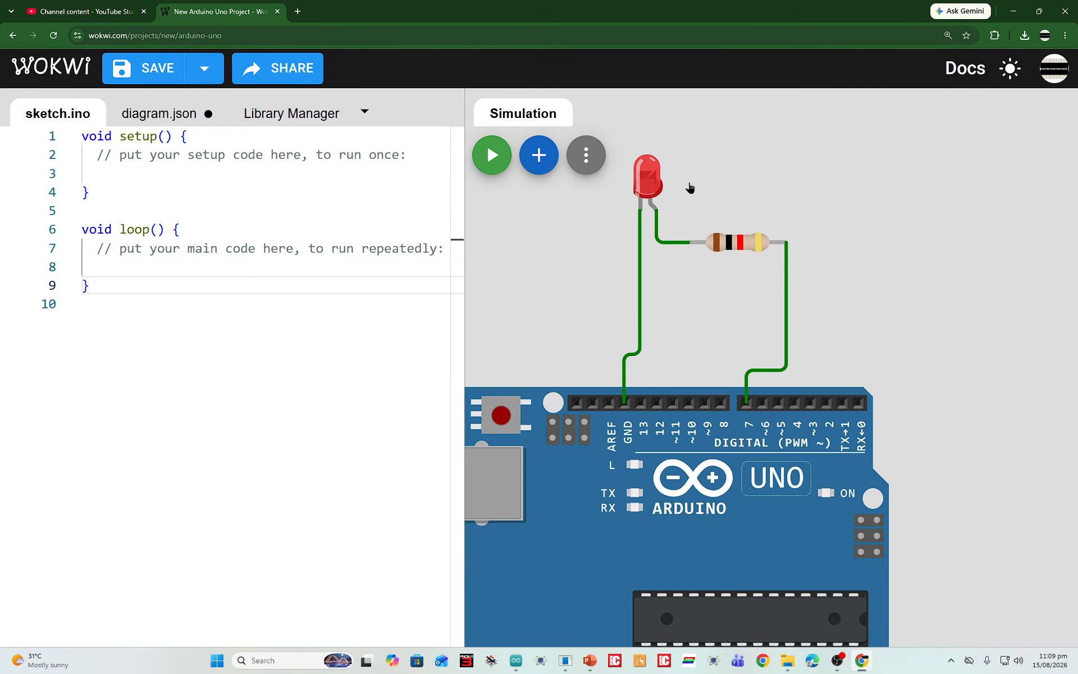
{"action": "scroll", "coordinate": [694, 191], "scroll_direction": "down", "scroll_amount": 1}
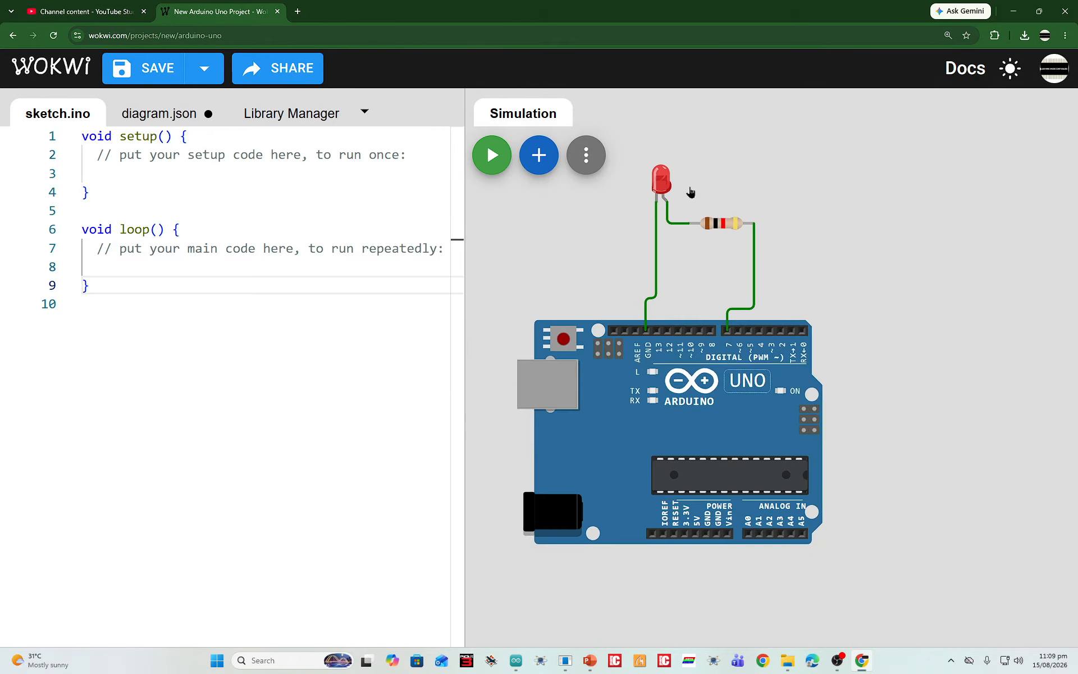
{"action": "scroll", "coordinate": [663, 312], "scroll_direction": "up", "scroll_amount": 3}
{"action": "scroll", "coordinate": [641, 389], "scroll_direction": "up", "scroll_amount": 1}
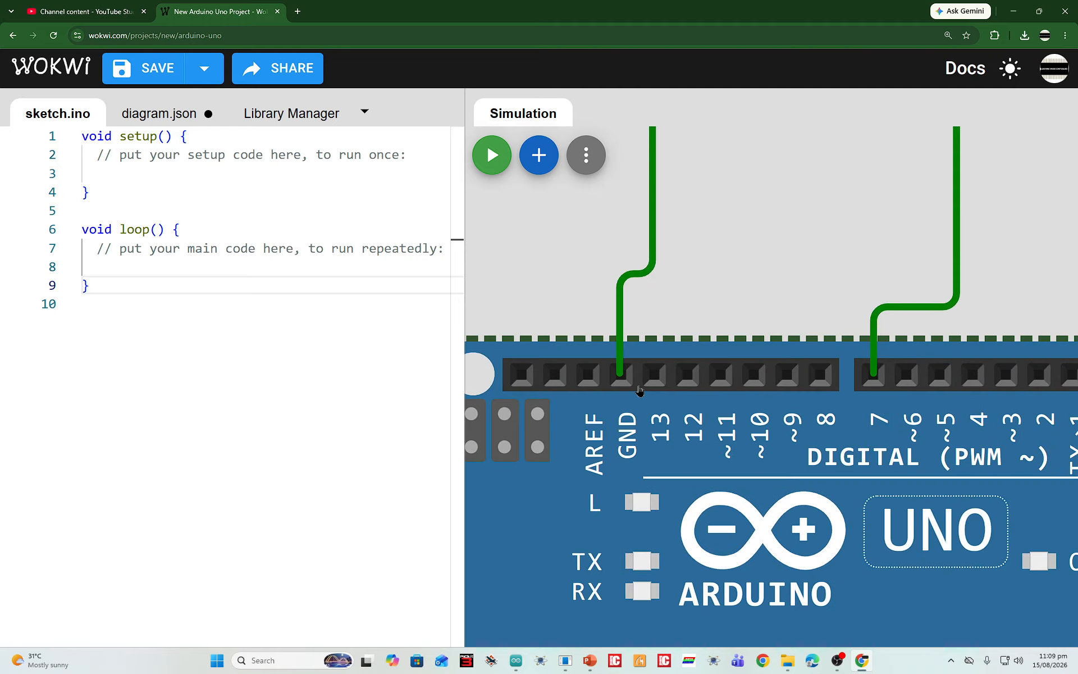
{"action": "scroll", "coordinate": [643, 391], "scroll_direction": "down", "scroll_amount": 4}
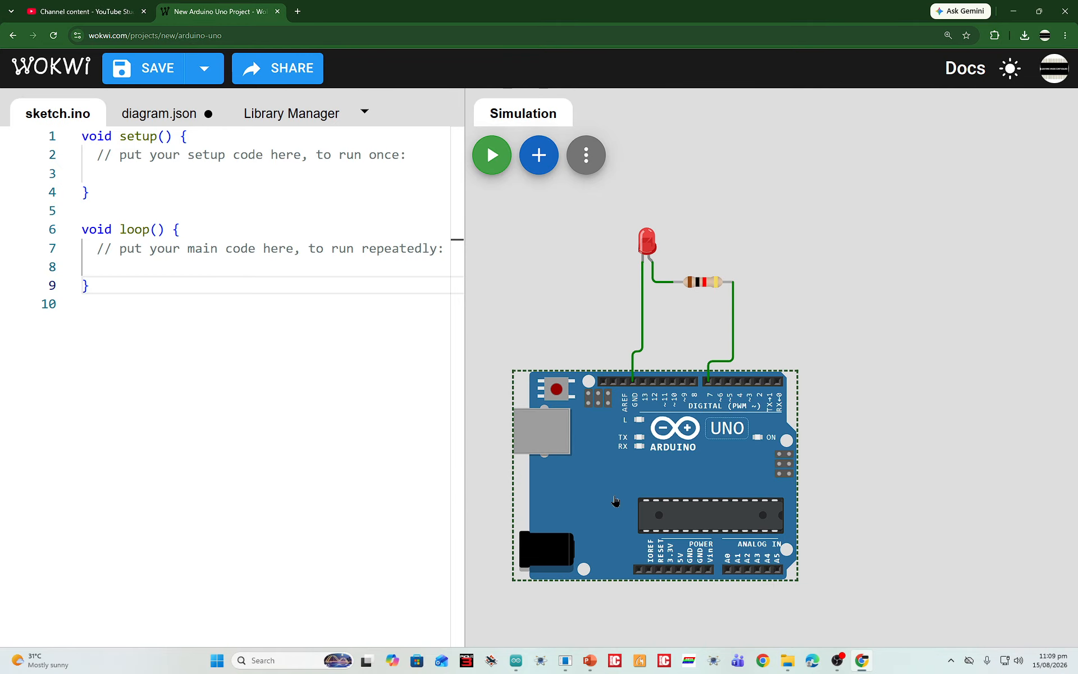
{"action": "left_click", "coordinate": [593, 368]}
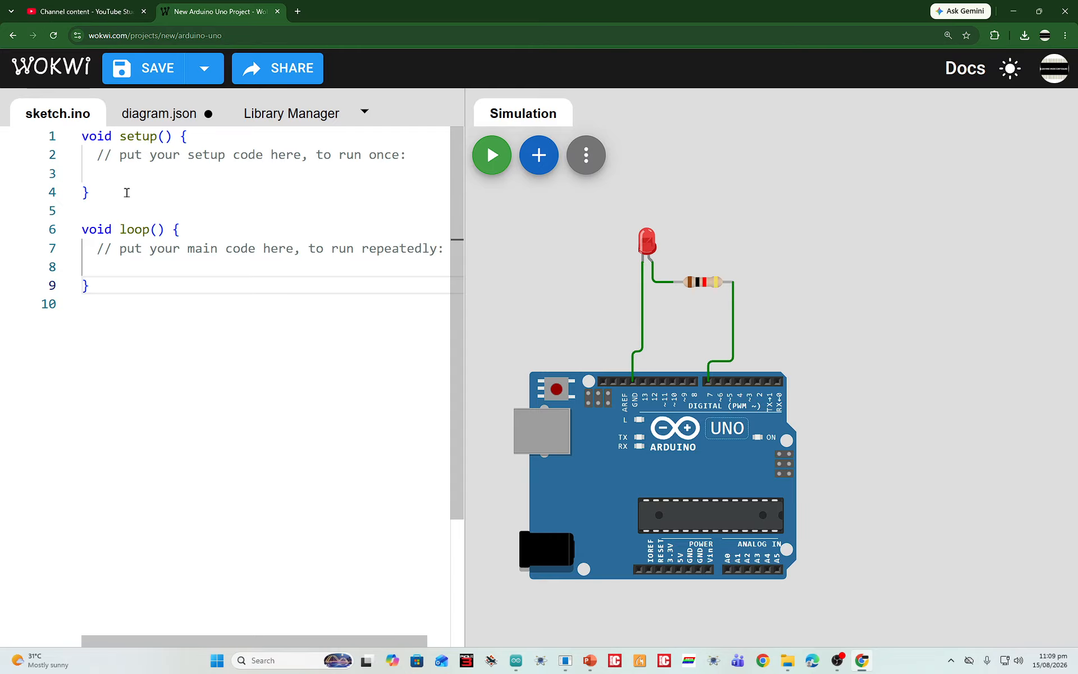
Place the text cursor on the empty line inside setup() and enlarge the screen to 300% with Windows Magnifier
{"action": "left_click", "coordinate": [104, 177]}
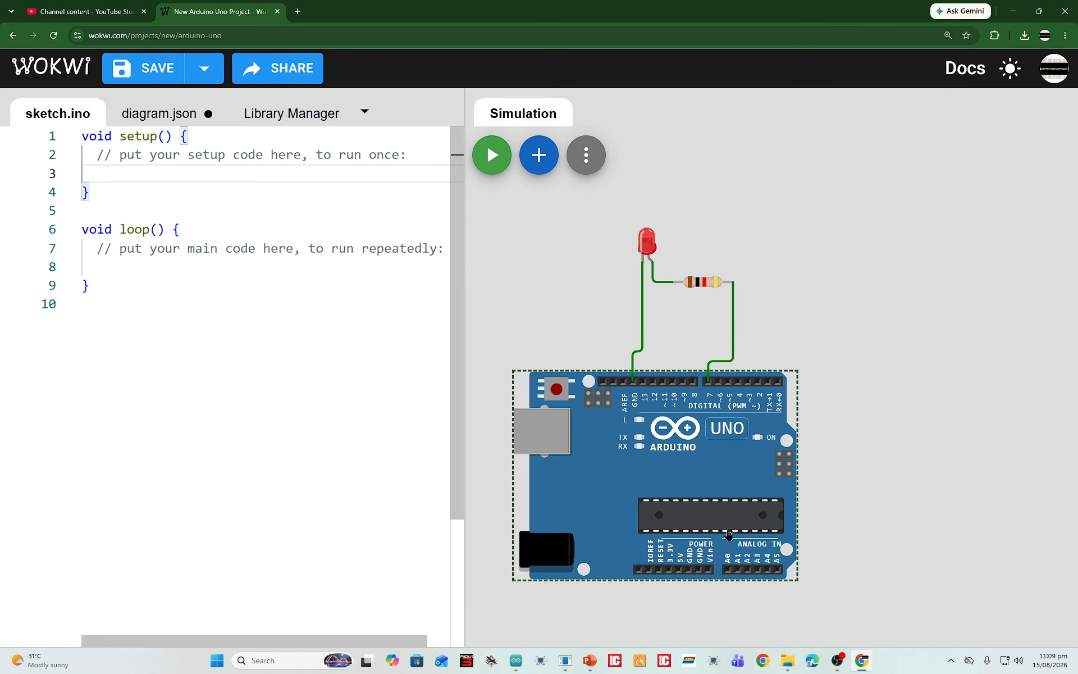
{"action": "left_click", "coordinate": [296, 661]}
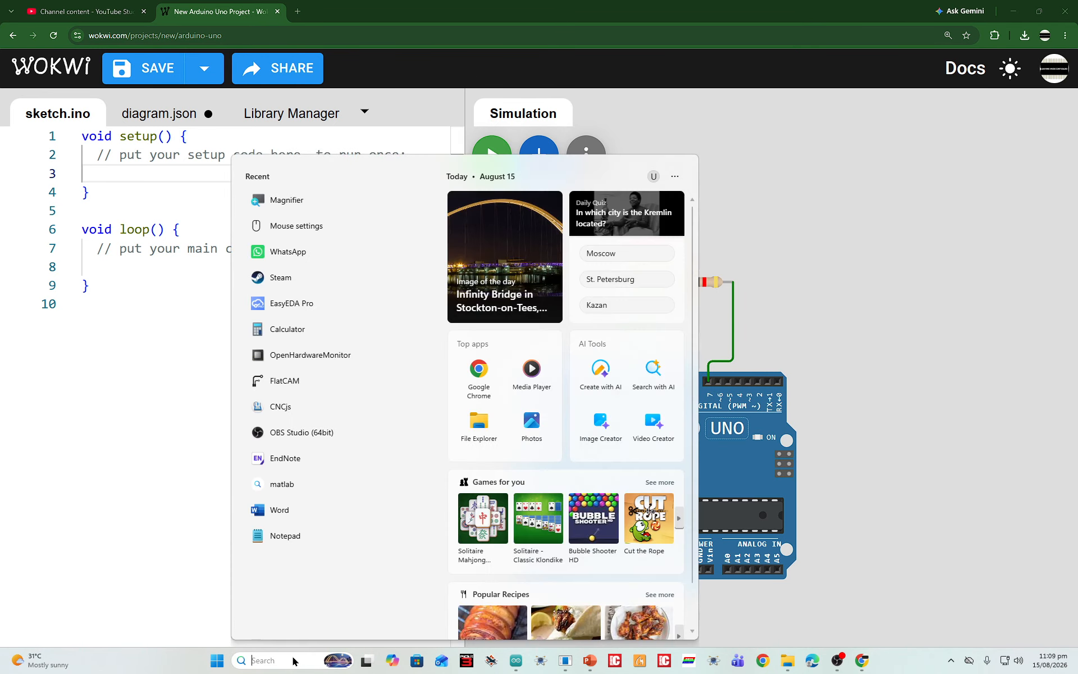
{"action": "type", "text": "magn"}
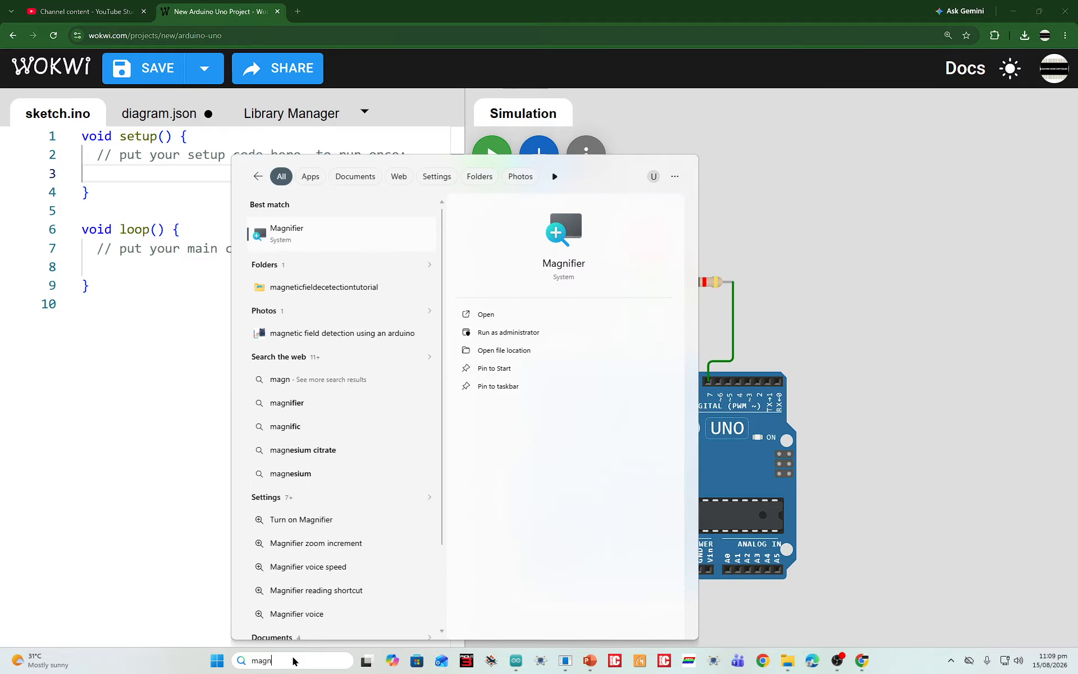
{"action": "left_click", "coordinate": [338, 234]}
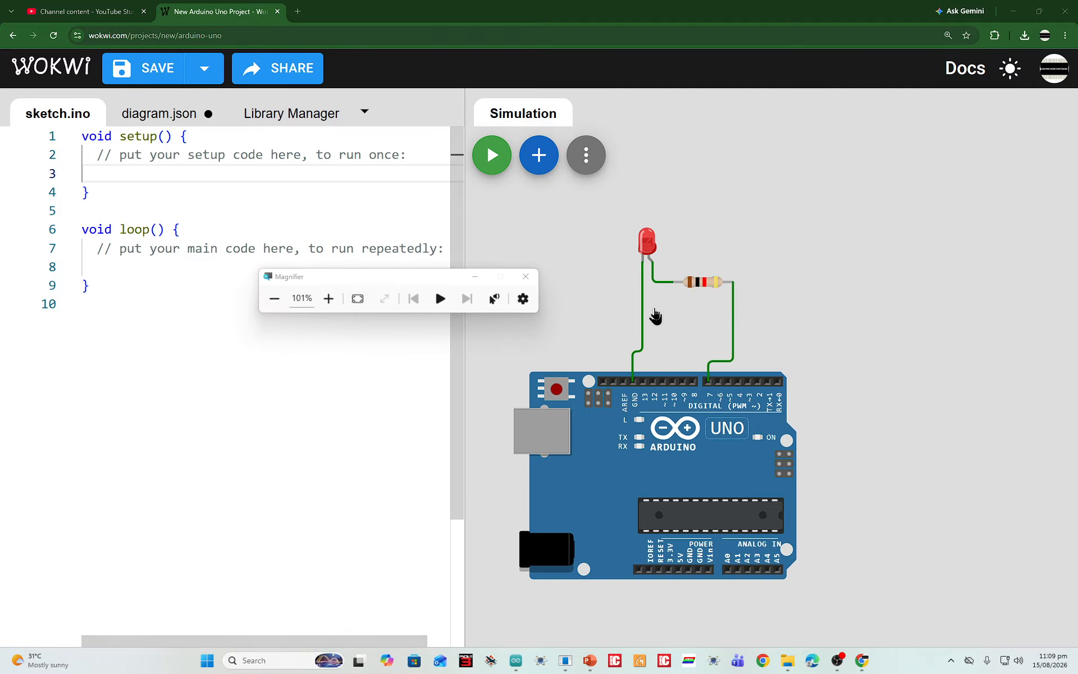
{"action": "left_click", "coordinate": [695, 155]}
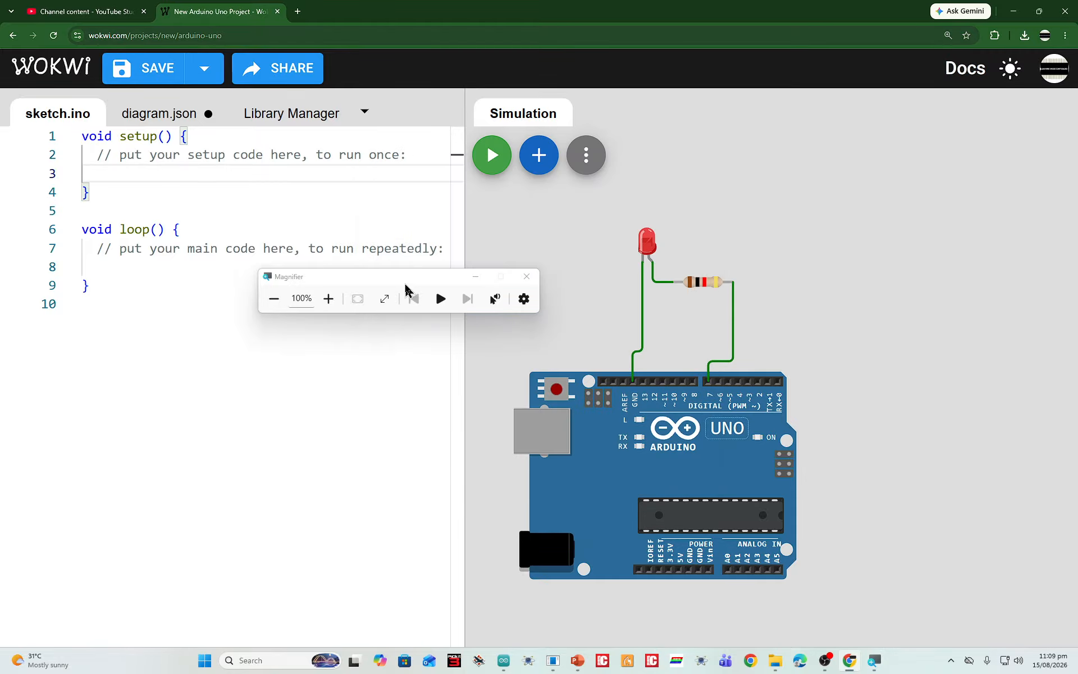
{"action": "left_click_drag", "start_coordinate": [409, 291], "coordinate": [404, 205]}
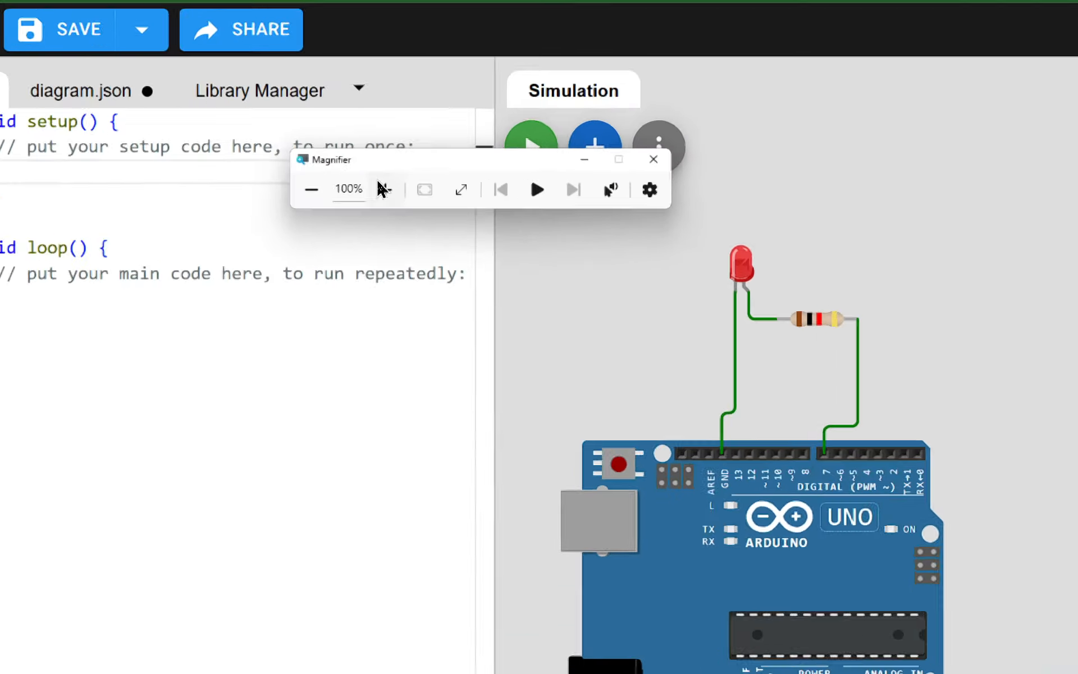
{"action": "left_click", "coordinate": [384, 189]}
{"action": "left_click", "coordinate": [384, 189]}
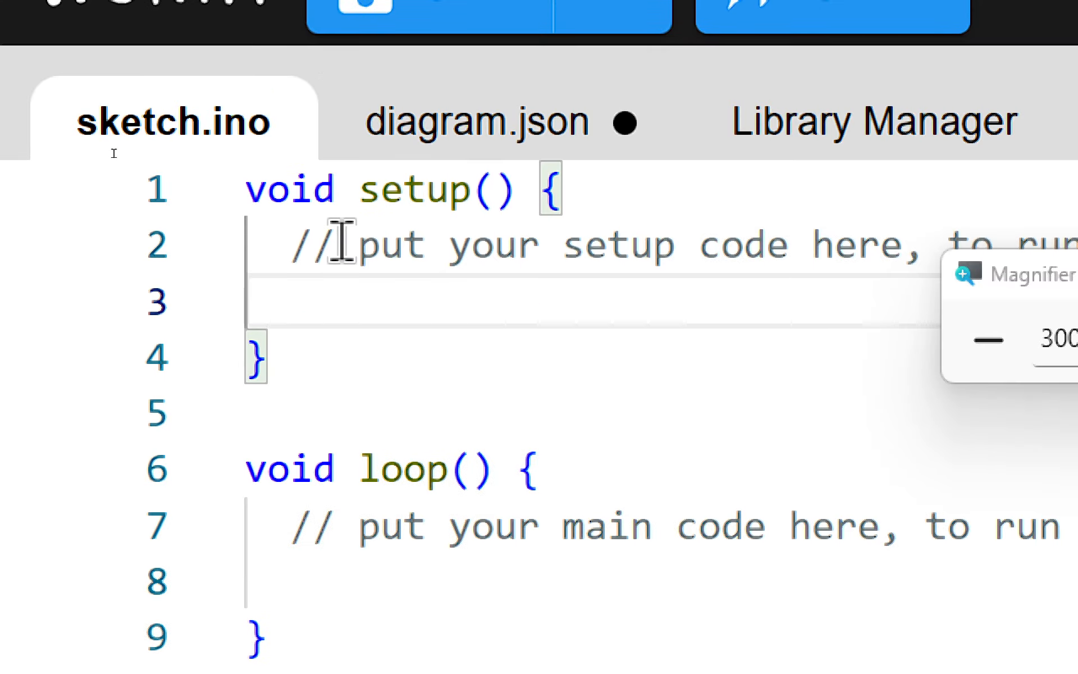
Configure pin 7 as an output inside setup() with the statement pinMode(7,OUTPUT);
{"action": "type", "text": "pinMode"}
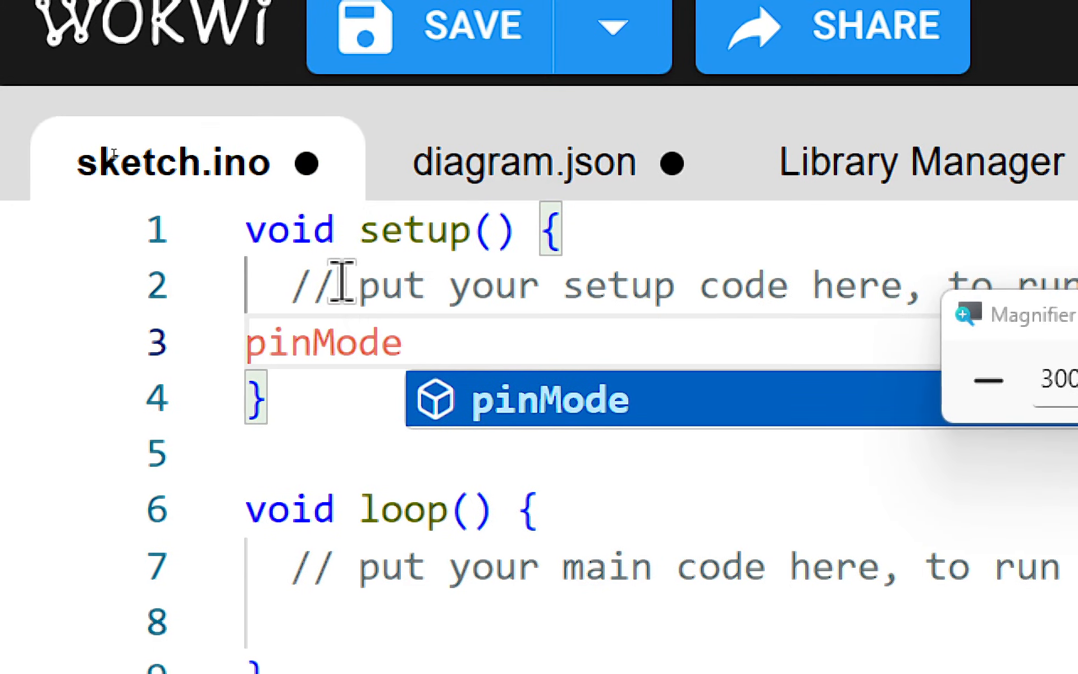
{"action": "type", "text": "("}
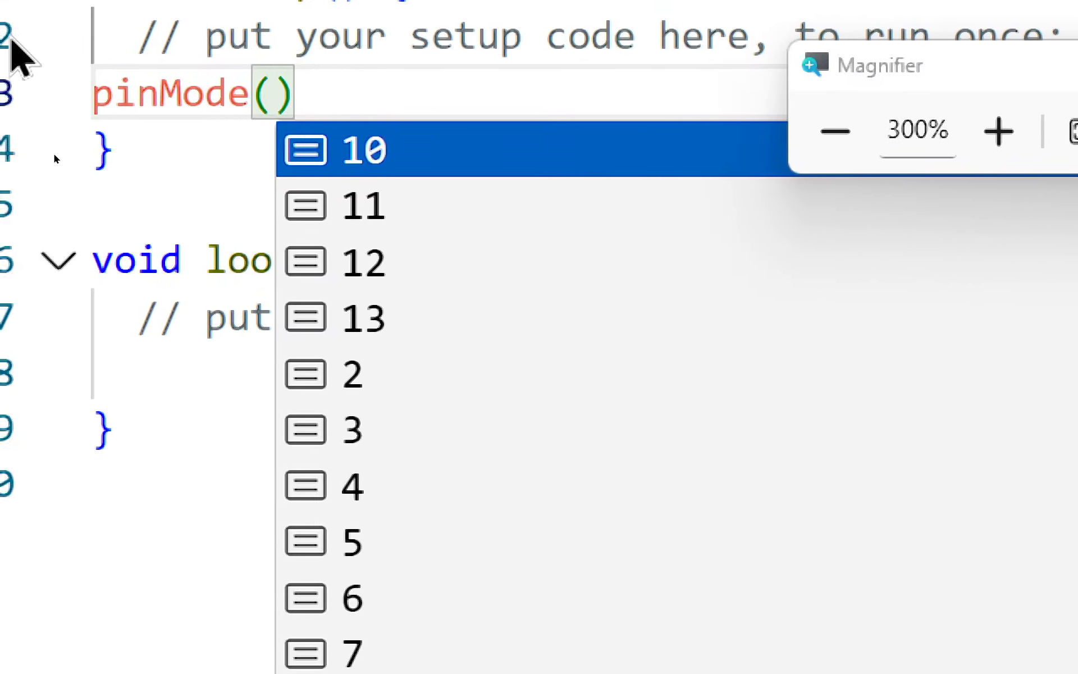
{"action": "type", "text": "7."}
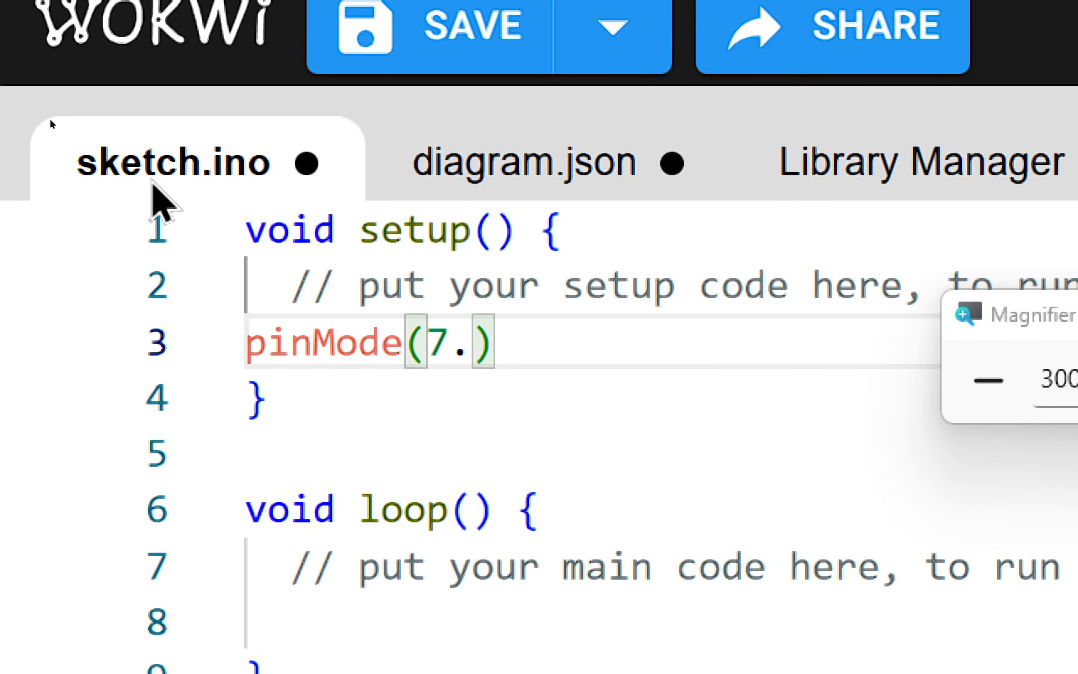
{"action": "type", "text": "OUTPUT);"}
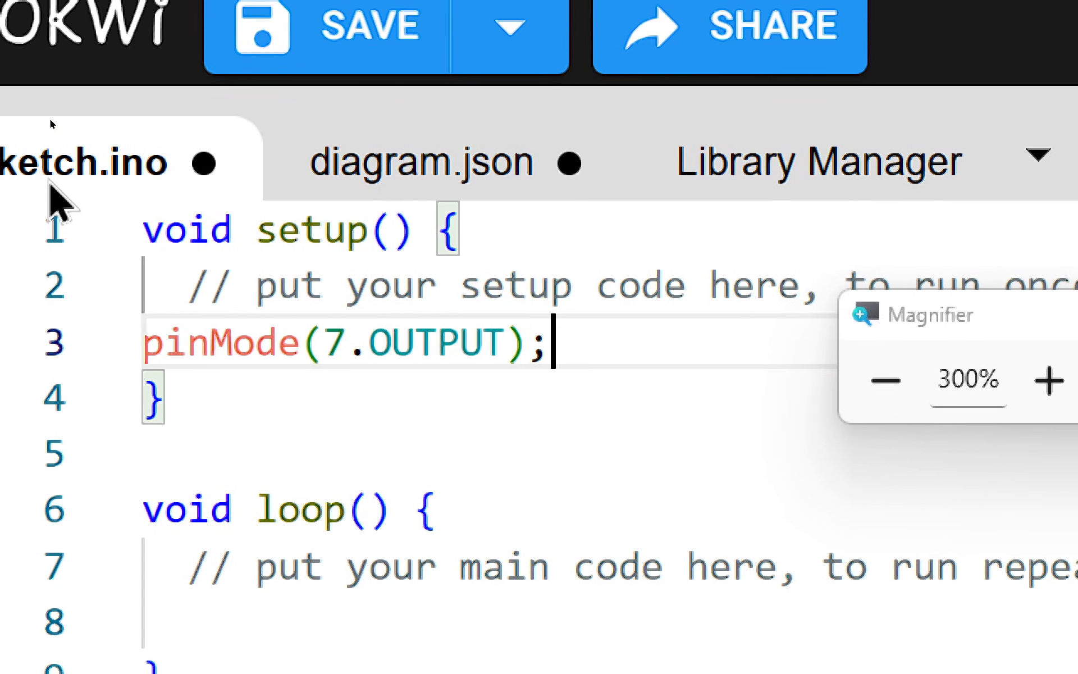
{"action": "left_click", "coordinate": [355, 357]}
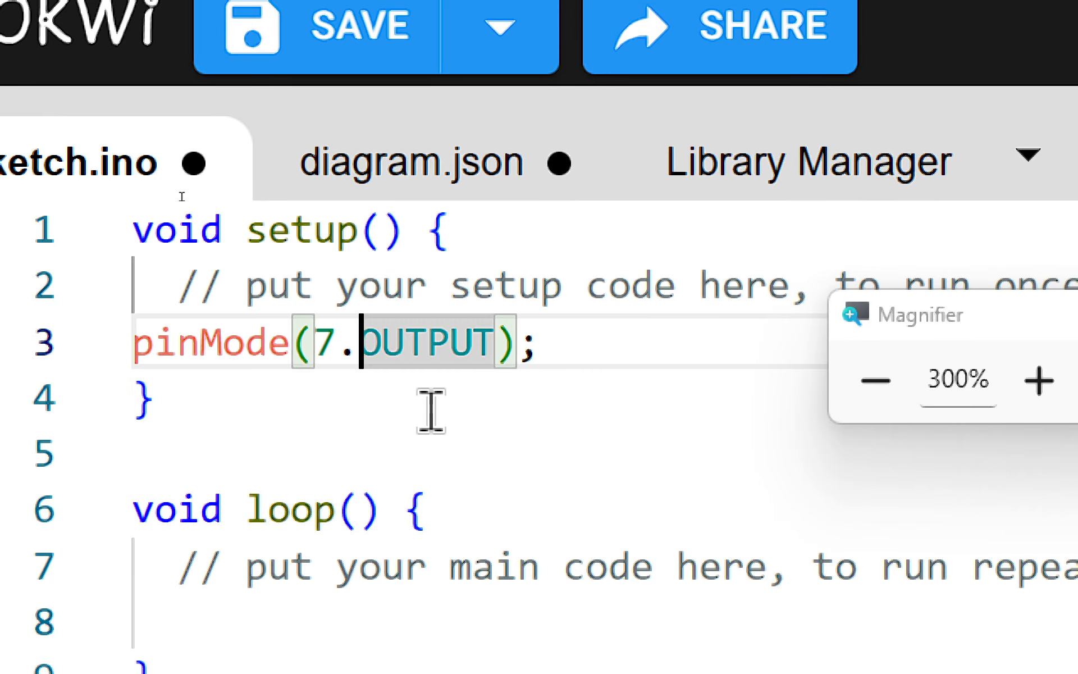
{"action": "key", "text": "BackSpace"}
{"action": "type", "text": ","}
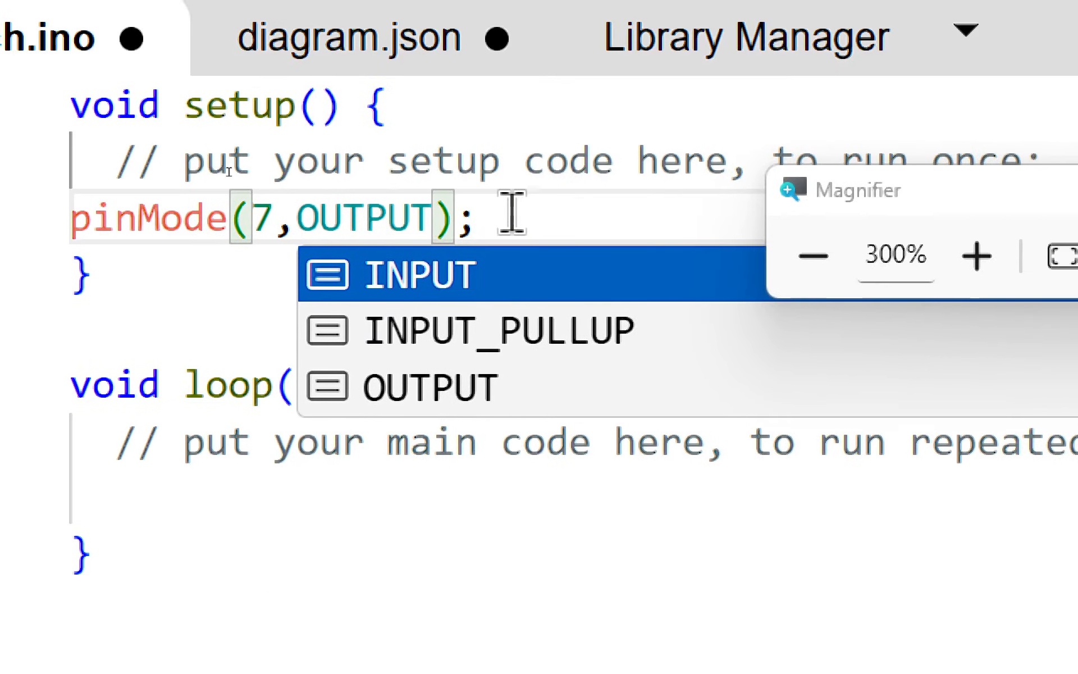
Delete the placeholder comments inside loop() and setup()
{"action": "left_click", "coordinate": [576, 335]}
{"action": "left_click_drag", "start_coordinate": [115, 444], "coordinate": [217, 414]}
{"action": "key", "text": "BackSpace"}
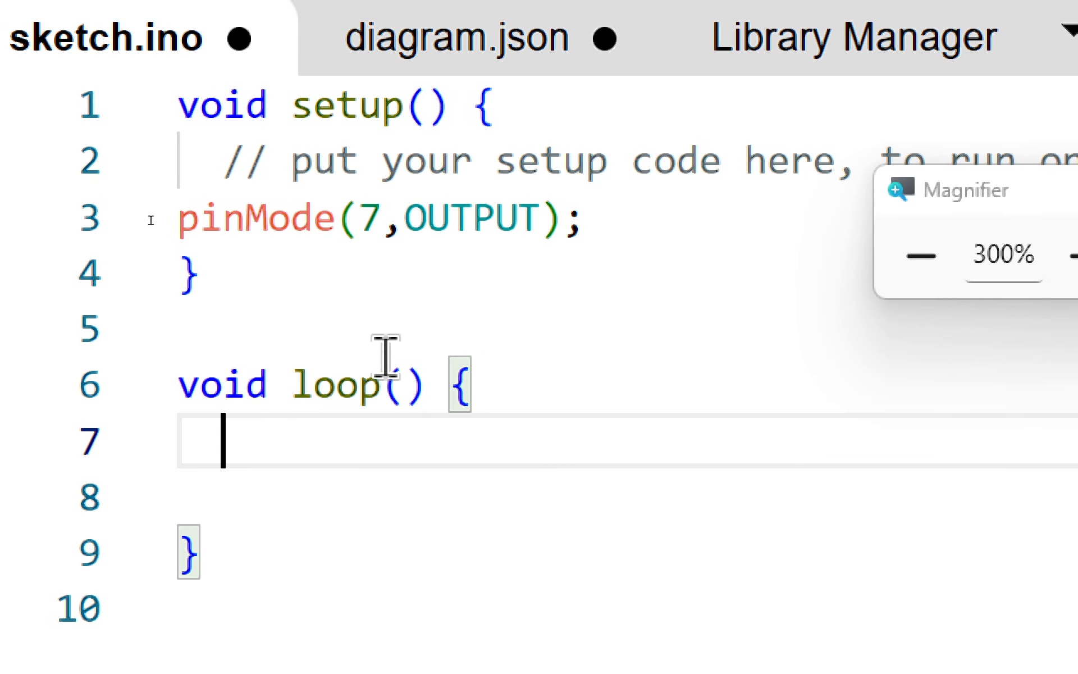
{"action": "left_click_drag", "start_coordinate": [225, 166], "coordinate": [946, 168]}
{"action": "key", "text": "BackSpace"}
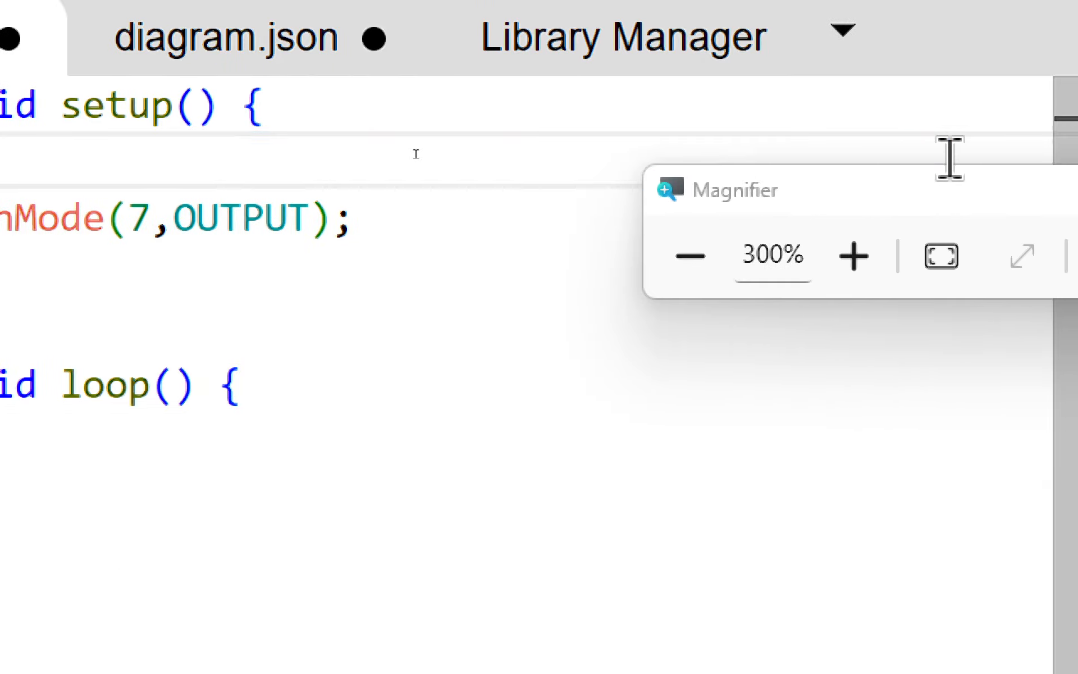
Add the statement digitalWrite(7,HIGH); as the first line inside loop() and start a new line below it
{"action": "left_click", "coordinate": [296, 328]}
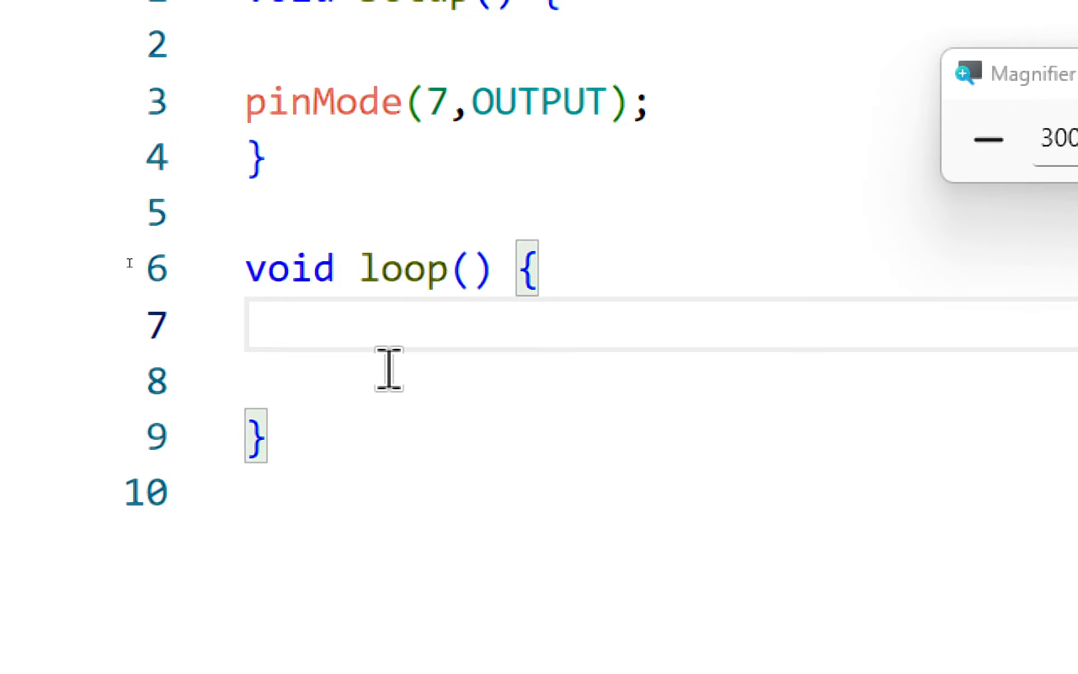
{"action": "type", "text": "digital"}
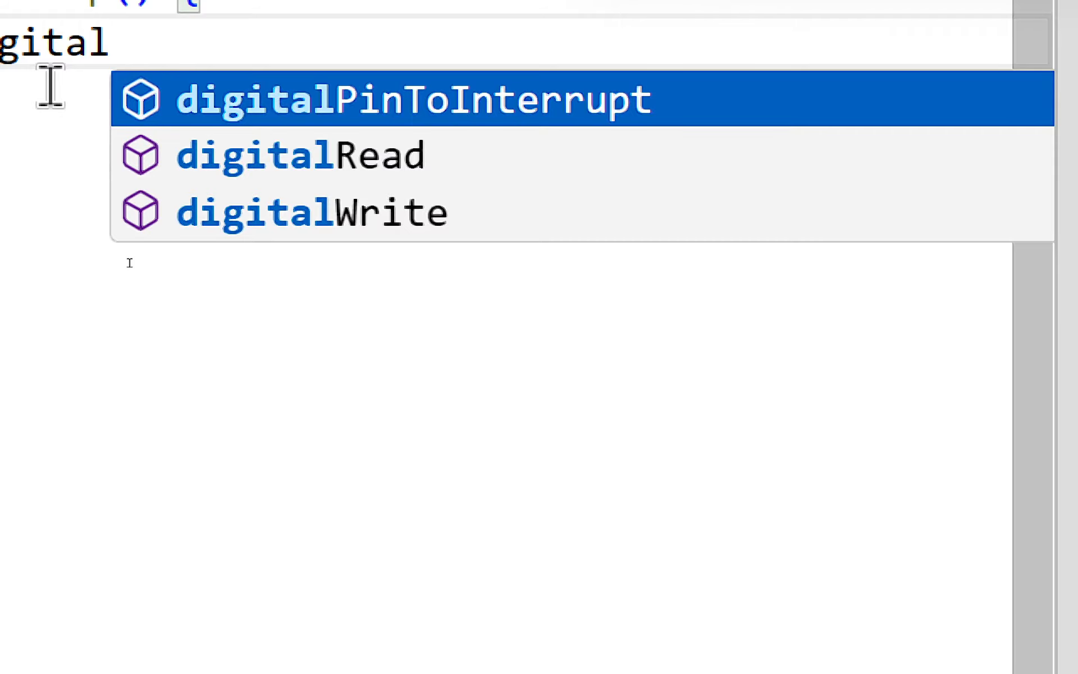
{"action": "type", "text": "Write"}
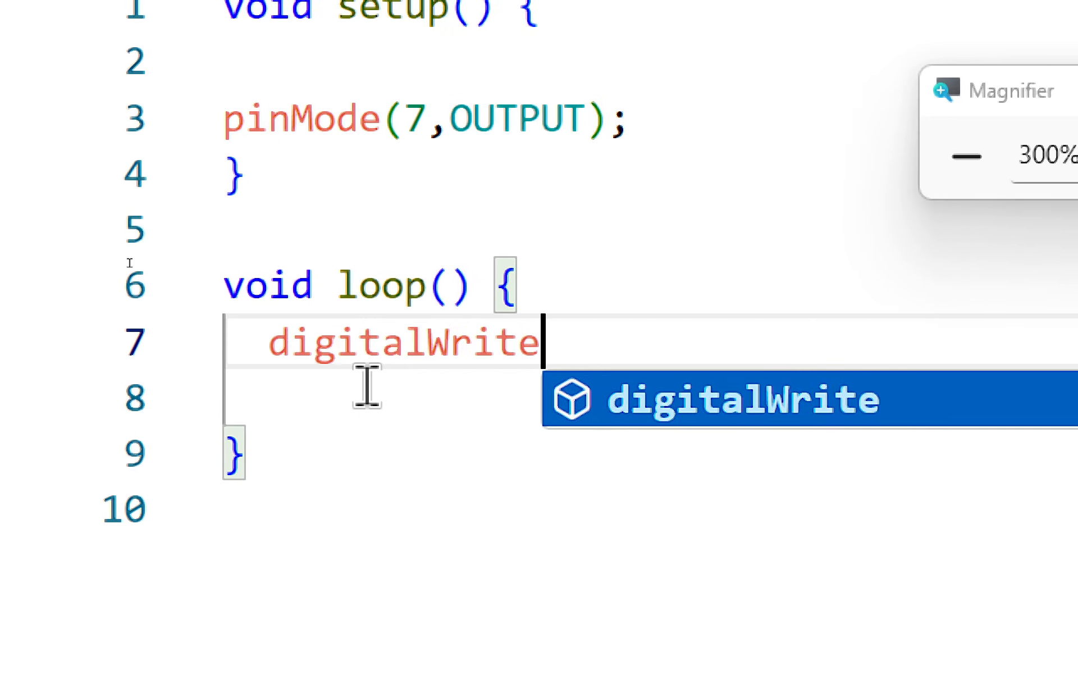
{"action": "type", "text": "("}
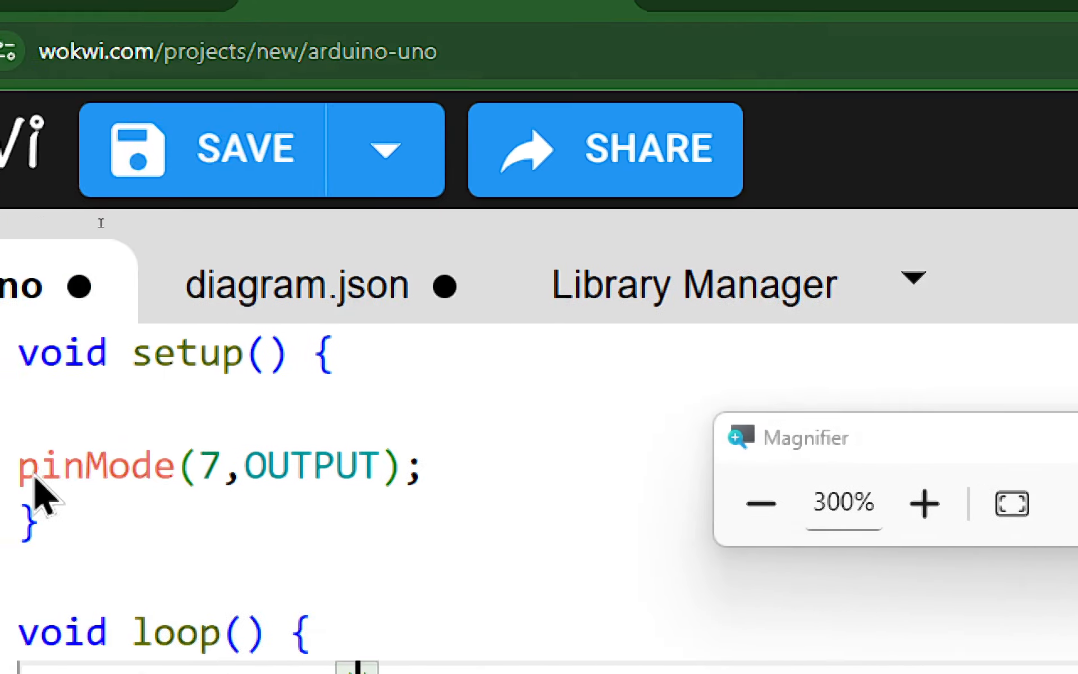
{"action": "type", "text": "7,HIGH"}
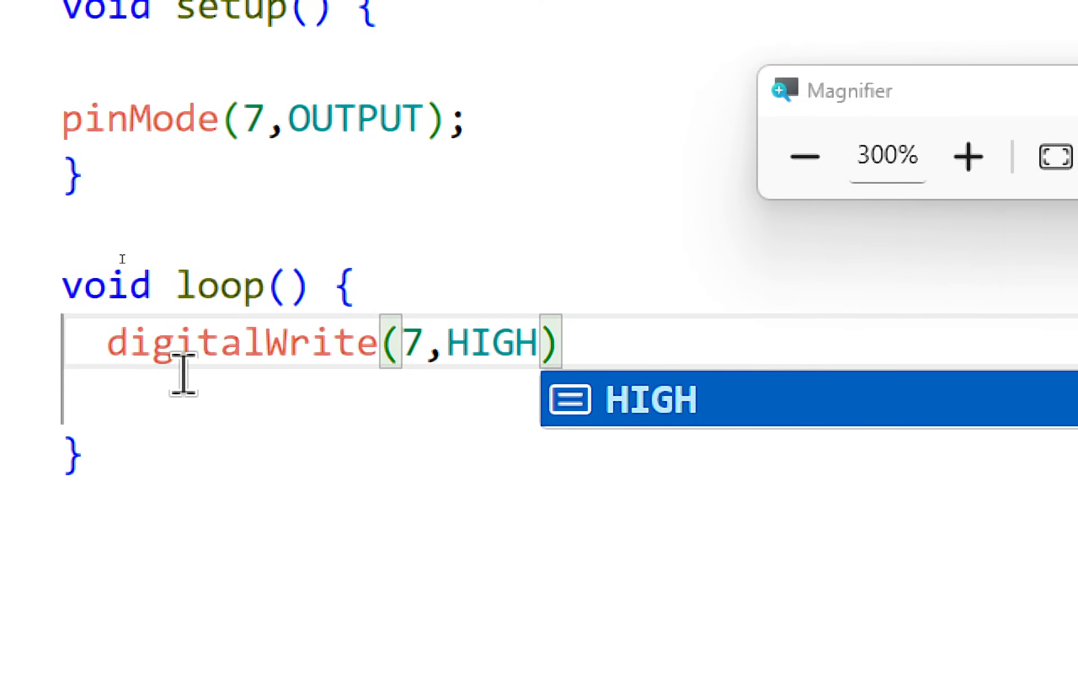
{"action": "type", "text": ");"}
{"action": "key", "text": "Return"}
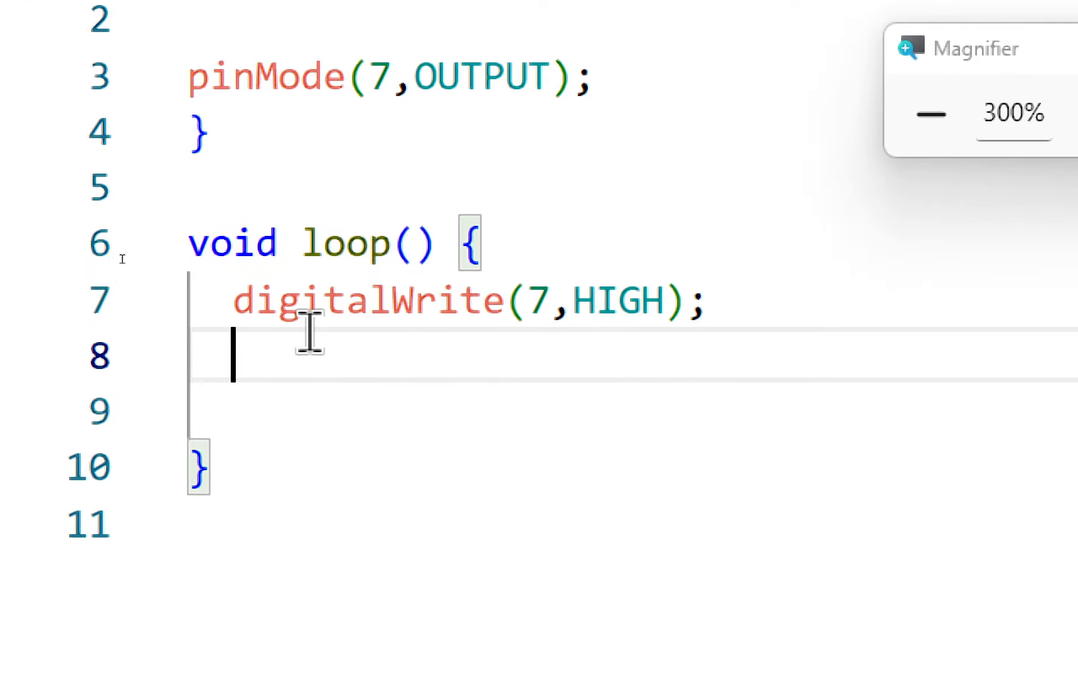
Add a half-second pause below the HIGH statement with delay(500); and open a new line after it
{"action": "type", "text": "delay"}
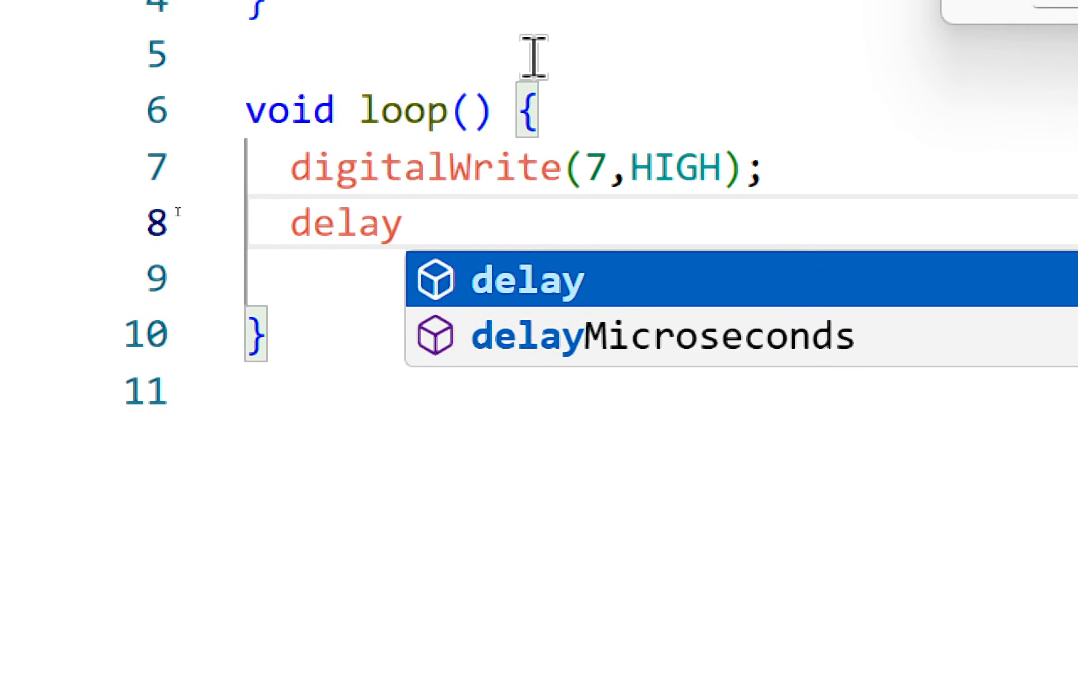
{"action": "type", "text": "(500)"}
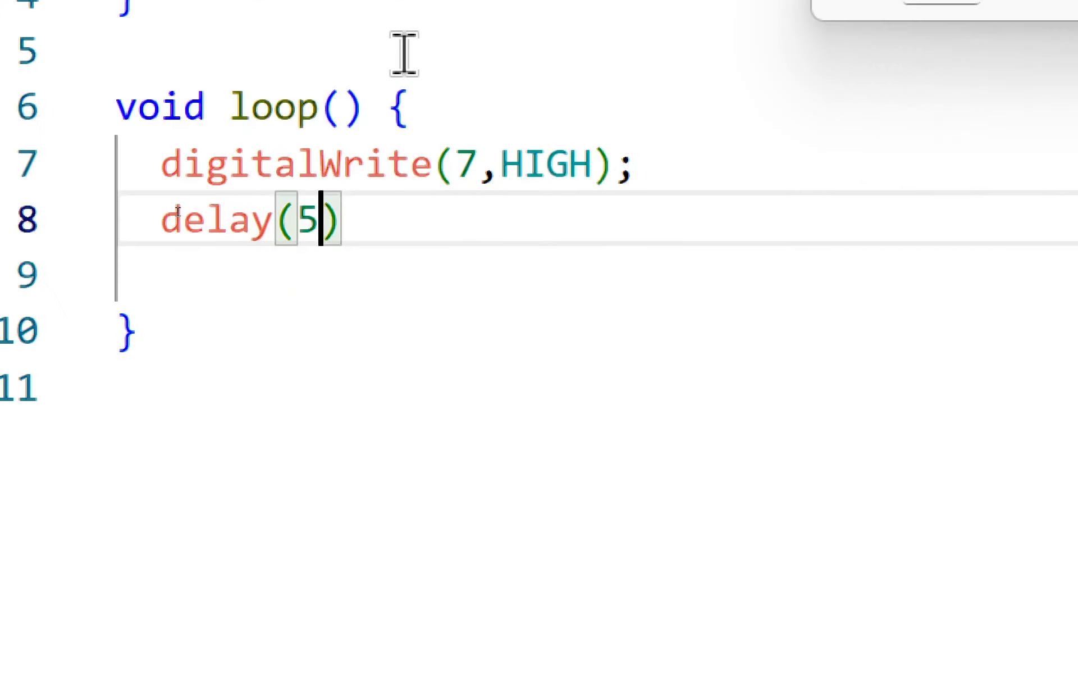
{"action": "type", "text": ";"}
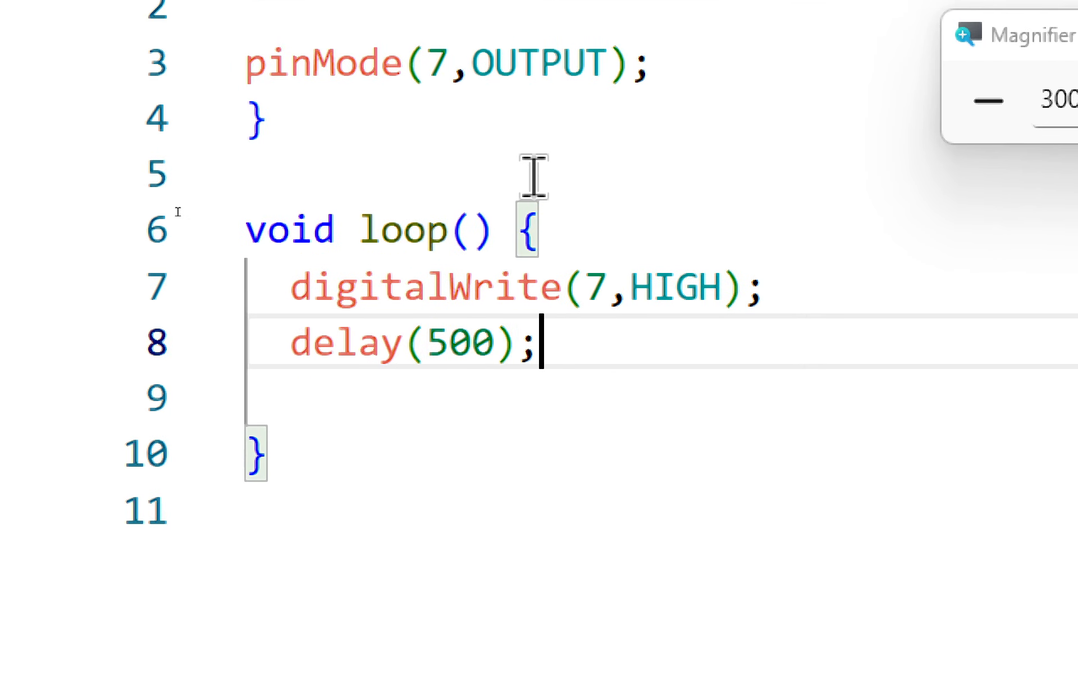
{"action": "key", "text": "Return"}
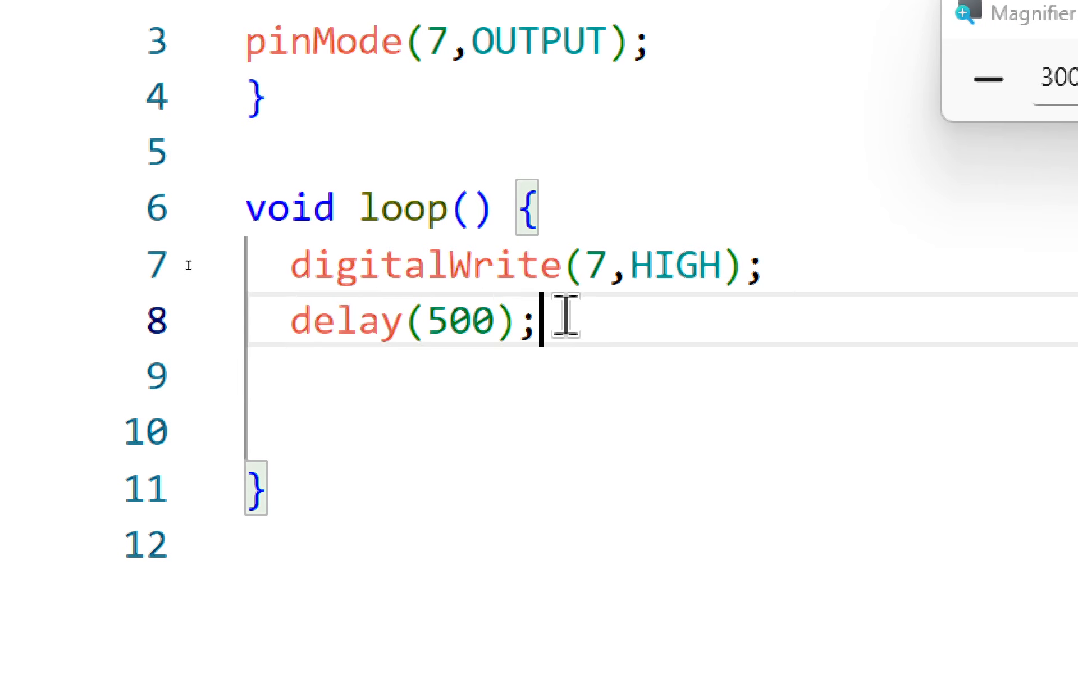
Duplicate the digitalWrite and delay lines below the originals, align the copy's indentation, and change its pin state to LOW
{"action": "left_click_drag", "start_coordinate": [563, 315], "coordinate": [233, 279]}
{"action": "key", "text": "ctrl+c"}
{"action": "left_click", "coordinate": [310, 380]}
{"action": "key", "text": "ctrl+v"}
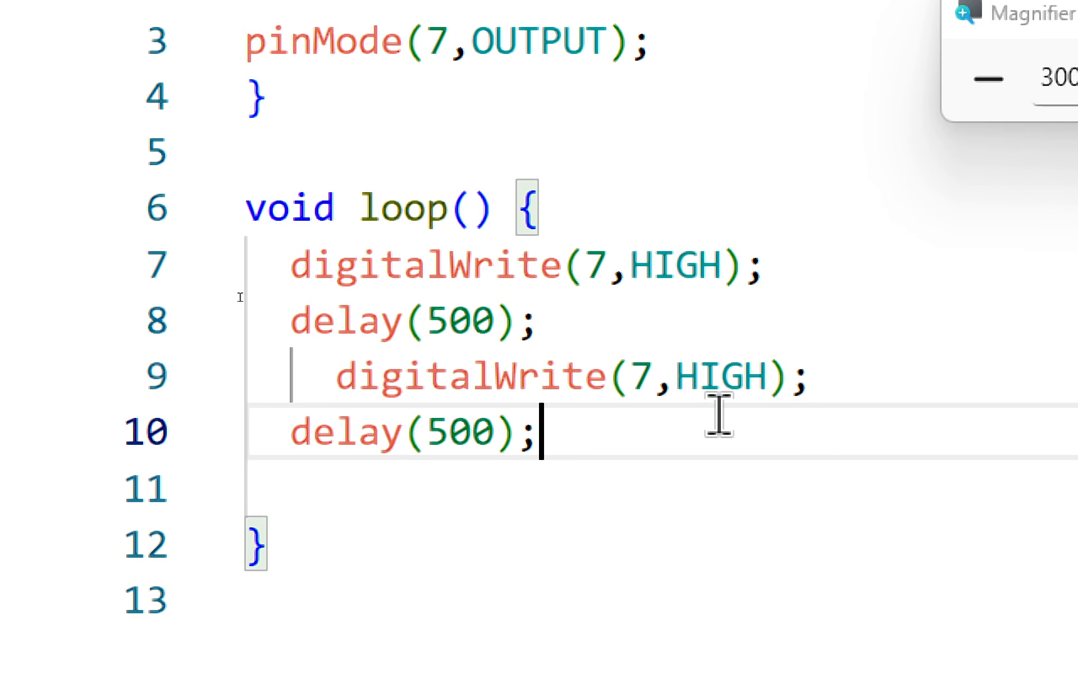
{"action": "left_click", "coordinate": [340, 375]}
{"action": "key", "text": "BackSpace"}
{"action": "double_click", "coordinate": [650, 382]}
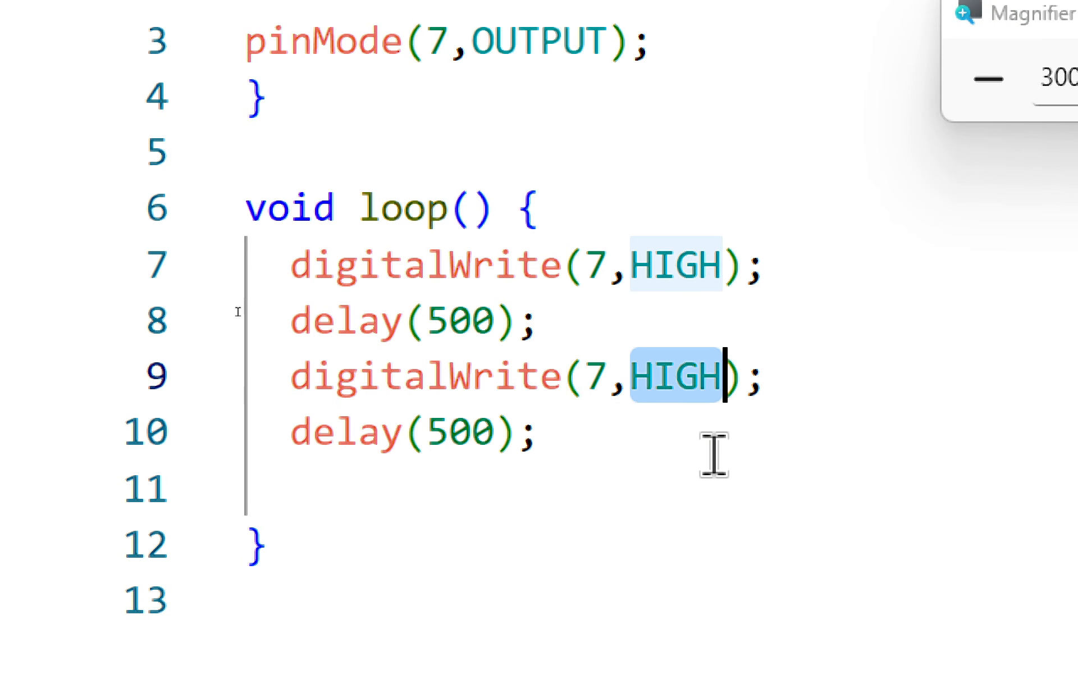
{"action": "type", "text": "LOW"}
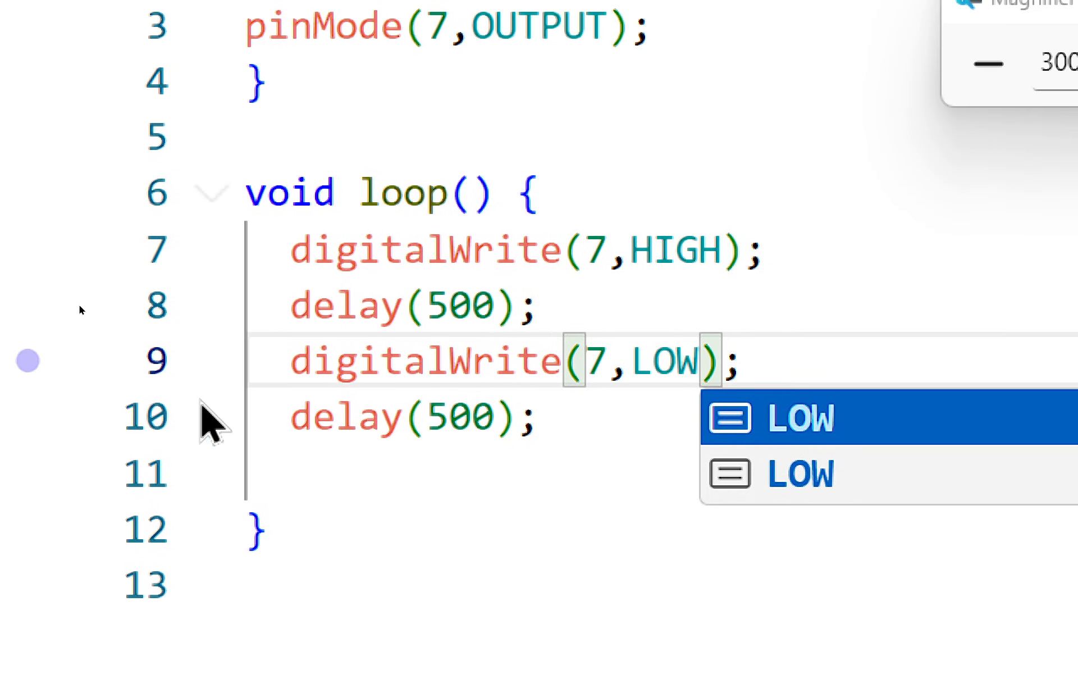
{"action": "left_click_drag", "start_coordinate": [538, 416], "coordinate": [381, 417]}
{"action": "left_click", "coordinate": [457, 528]}
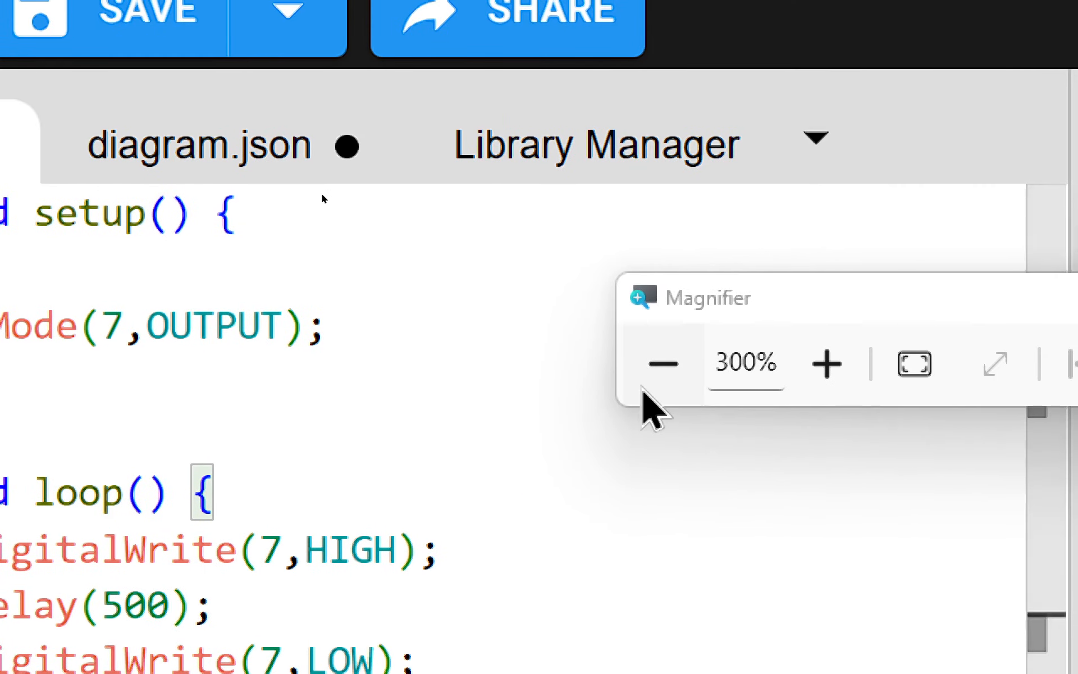
Move the Magnifier window clear of the code, start the simulation, and reduce the screen magnification to 100%
{"action": "left_click", "coordinate": [989, 64]}
{"action": "left_click_drag", "start_coordinate": [485, 210], "coordinate": [831, 113]}
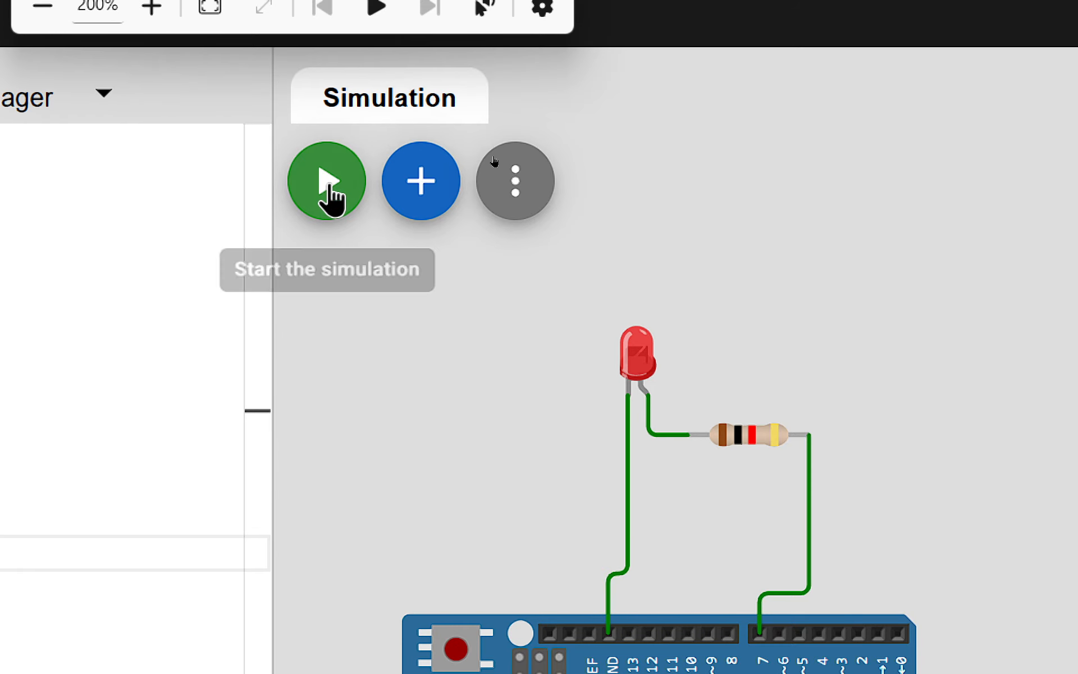
{"action": "left_click", "coordinate": [987, 207]}
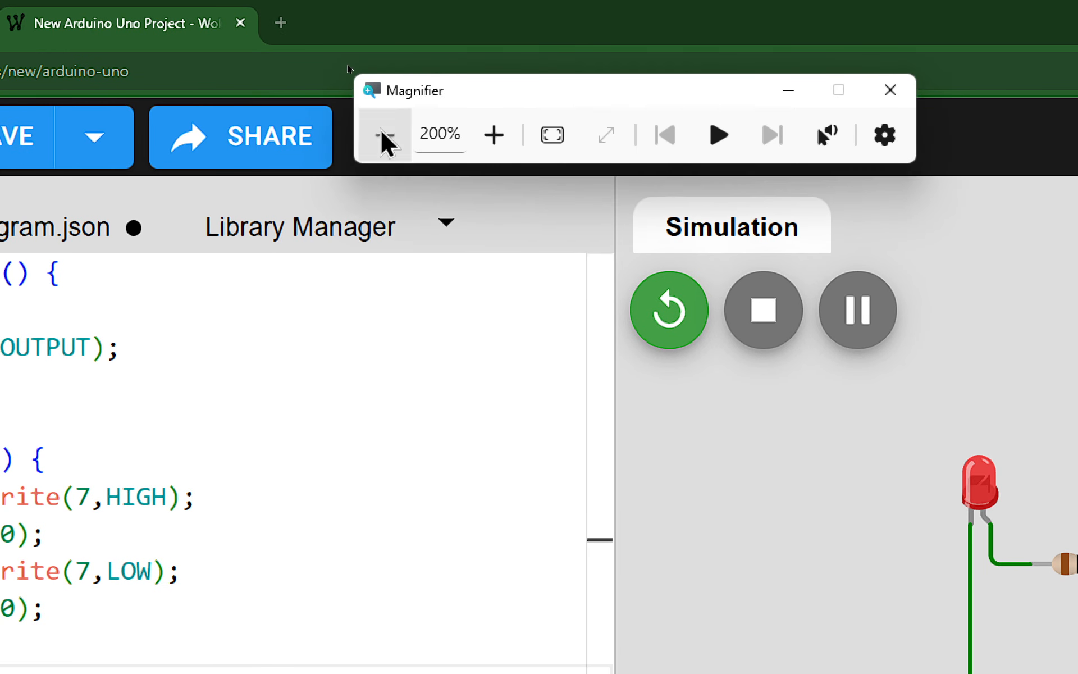
{"action": "left_click", "coordinate": [383, 135]}
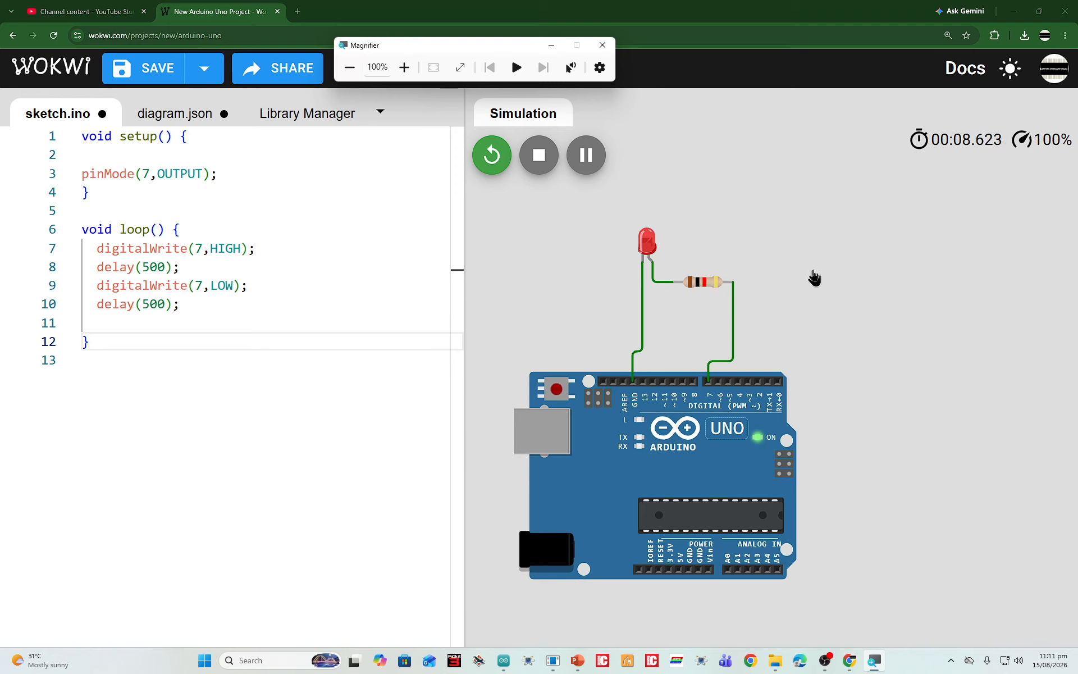